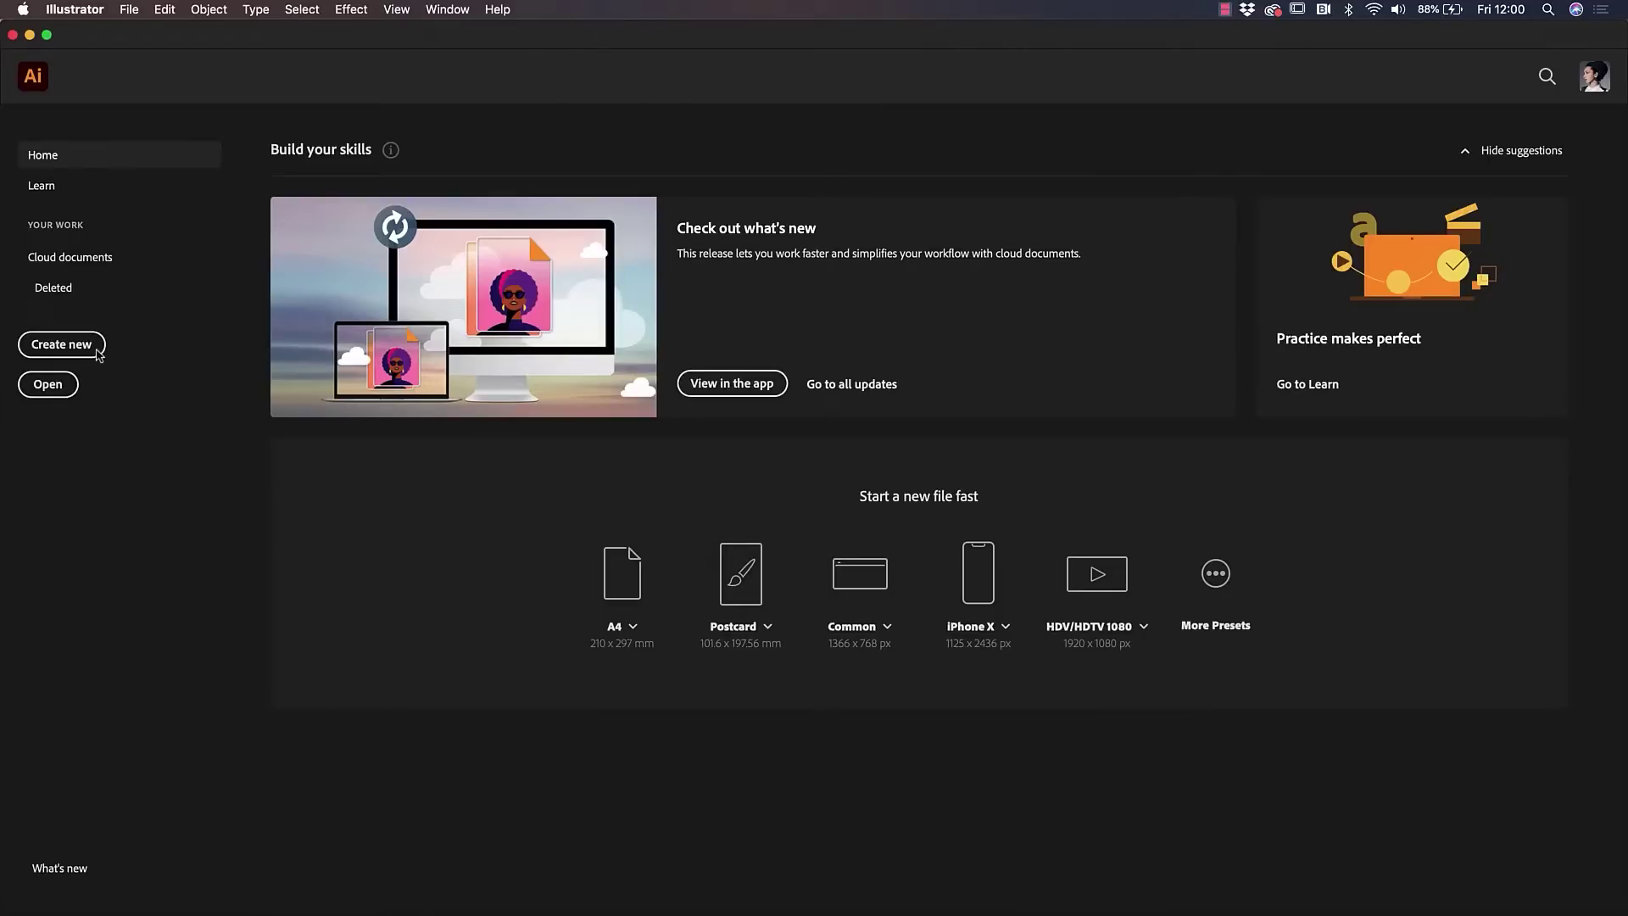
- Open the New Document dialog with Create new on the Illustrator home screen
click(98, 354)
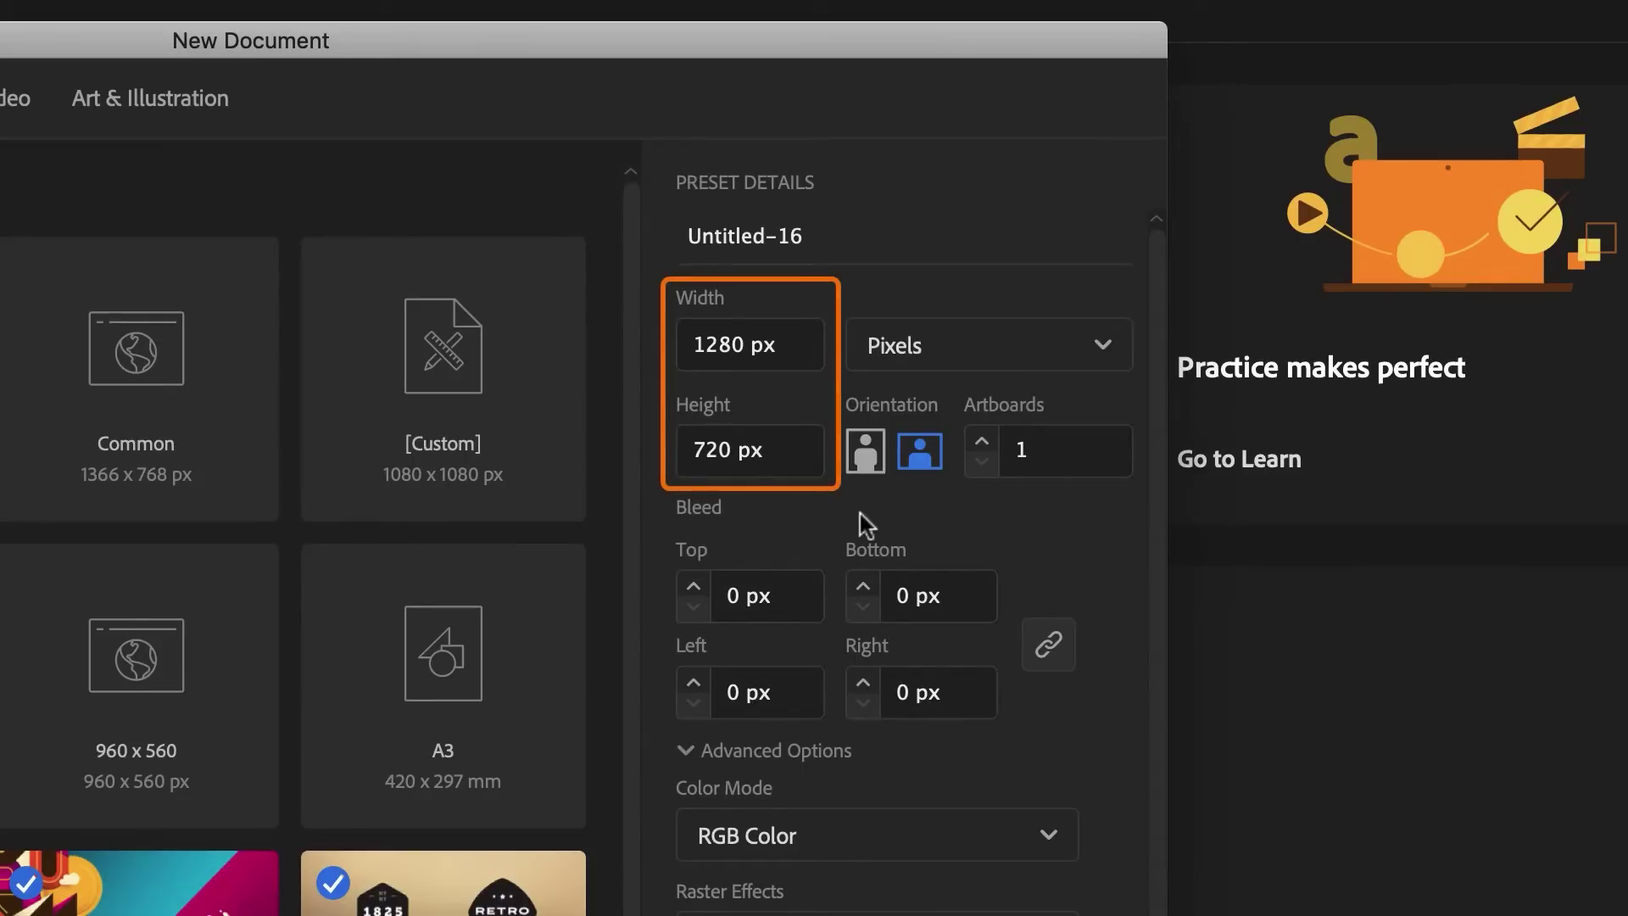
- Name the 1280 × 720 px document 'New background' and create it
click(819, 241)
text(New )
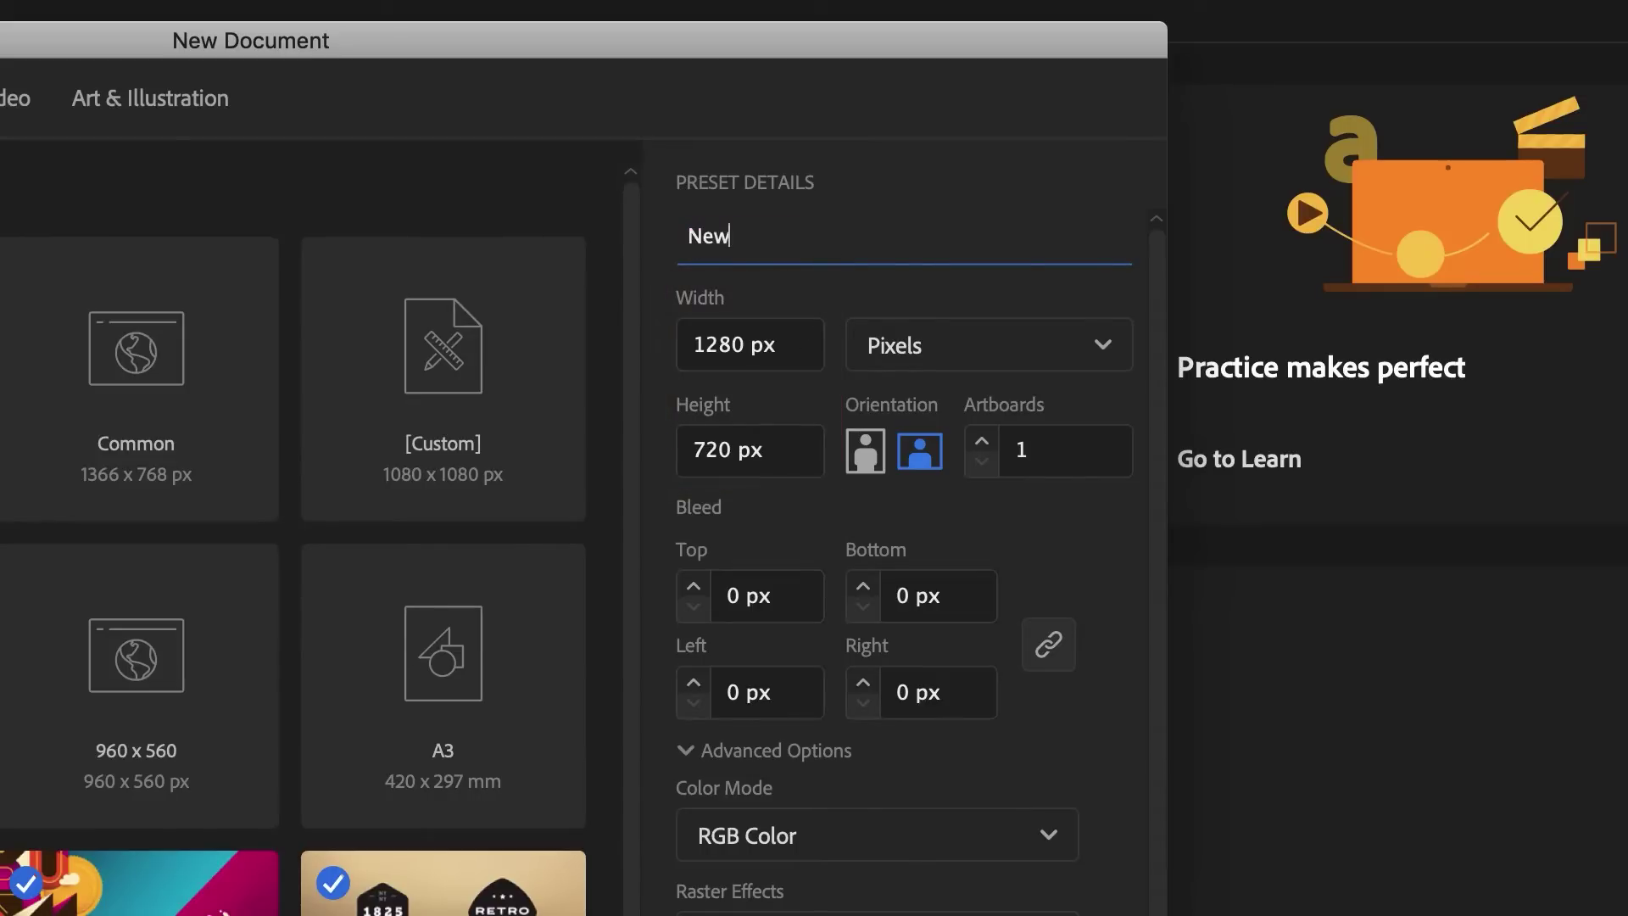
text(background)
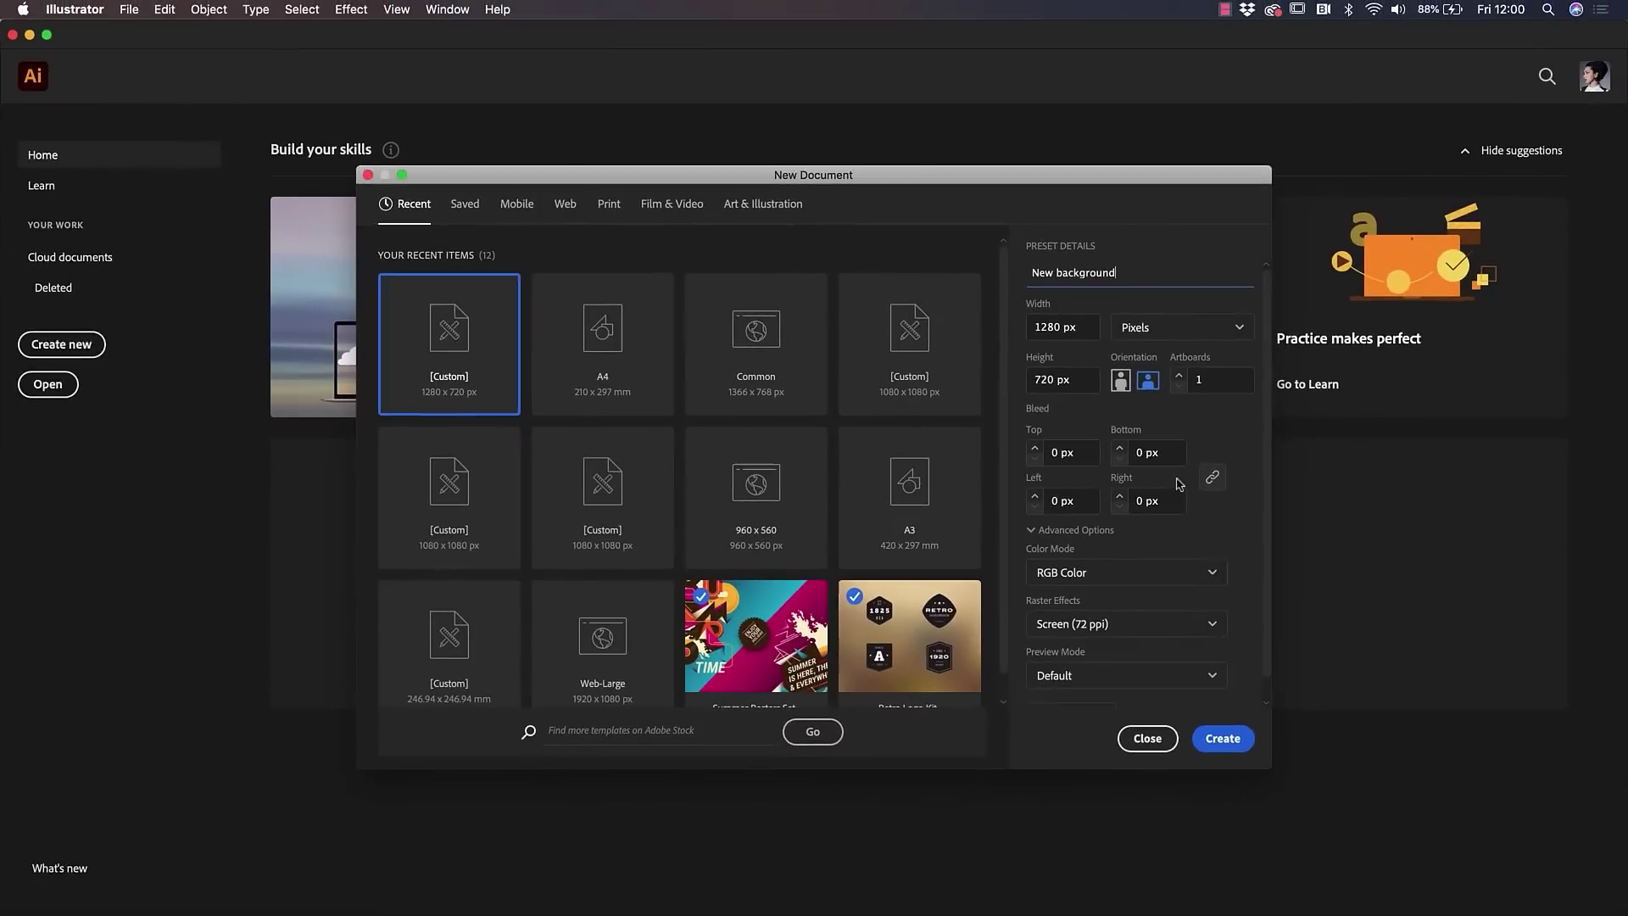
click(1233, 752)
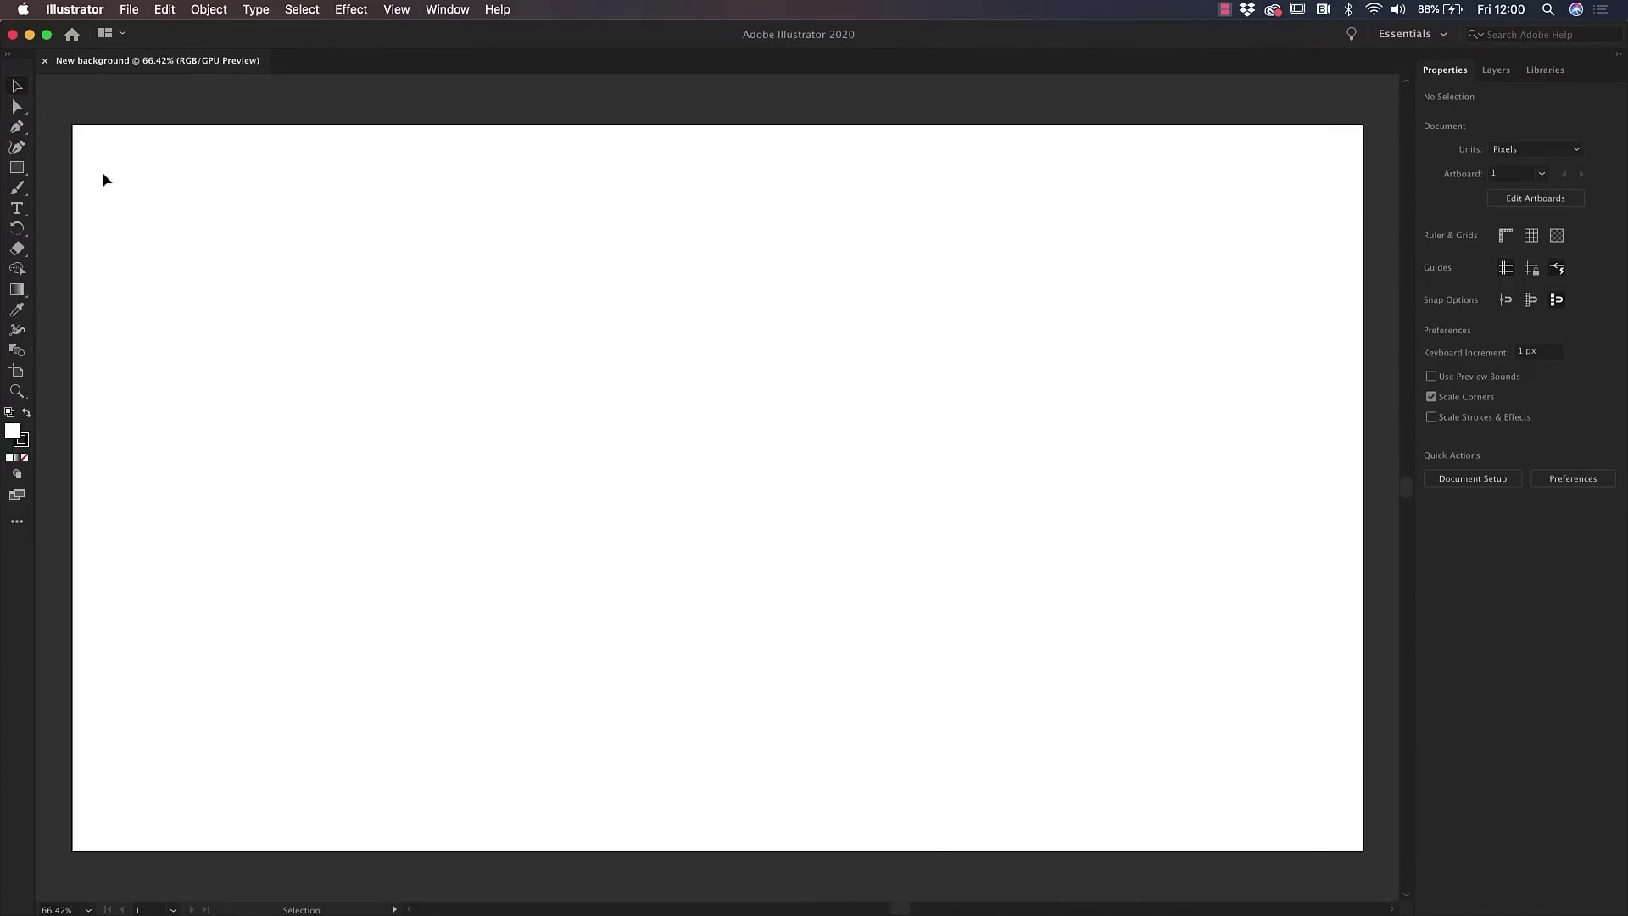
- Draw a 1280 × 720 px rectangle at the artboard's top-left corner with the Rectangle Tool
click(18, 169)
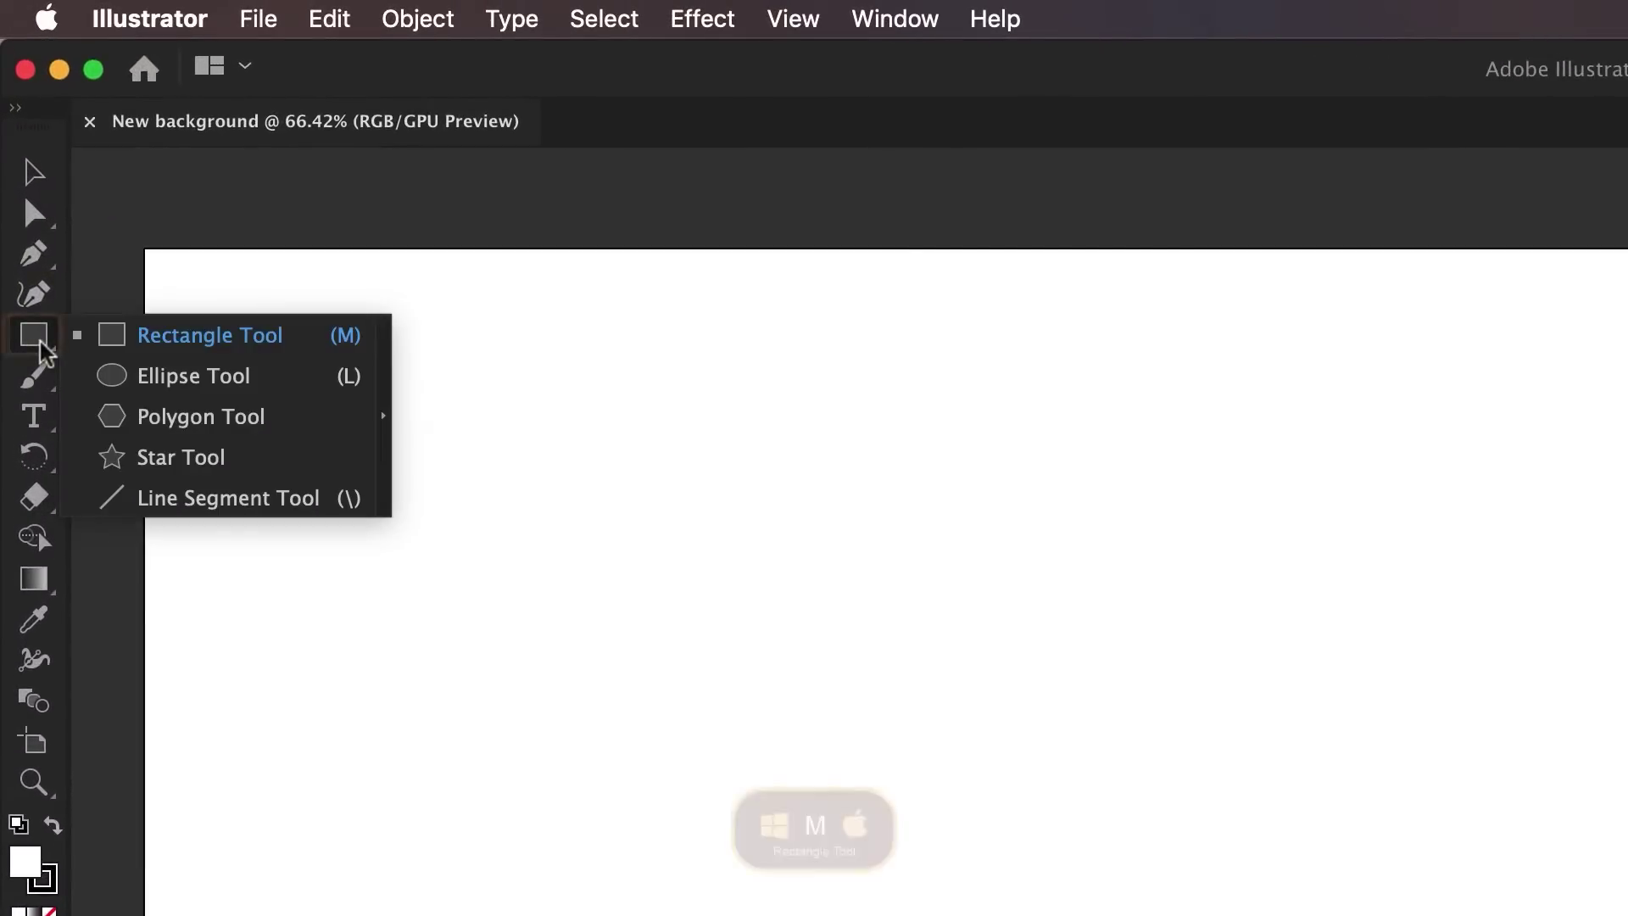
click(119, 339)
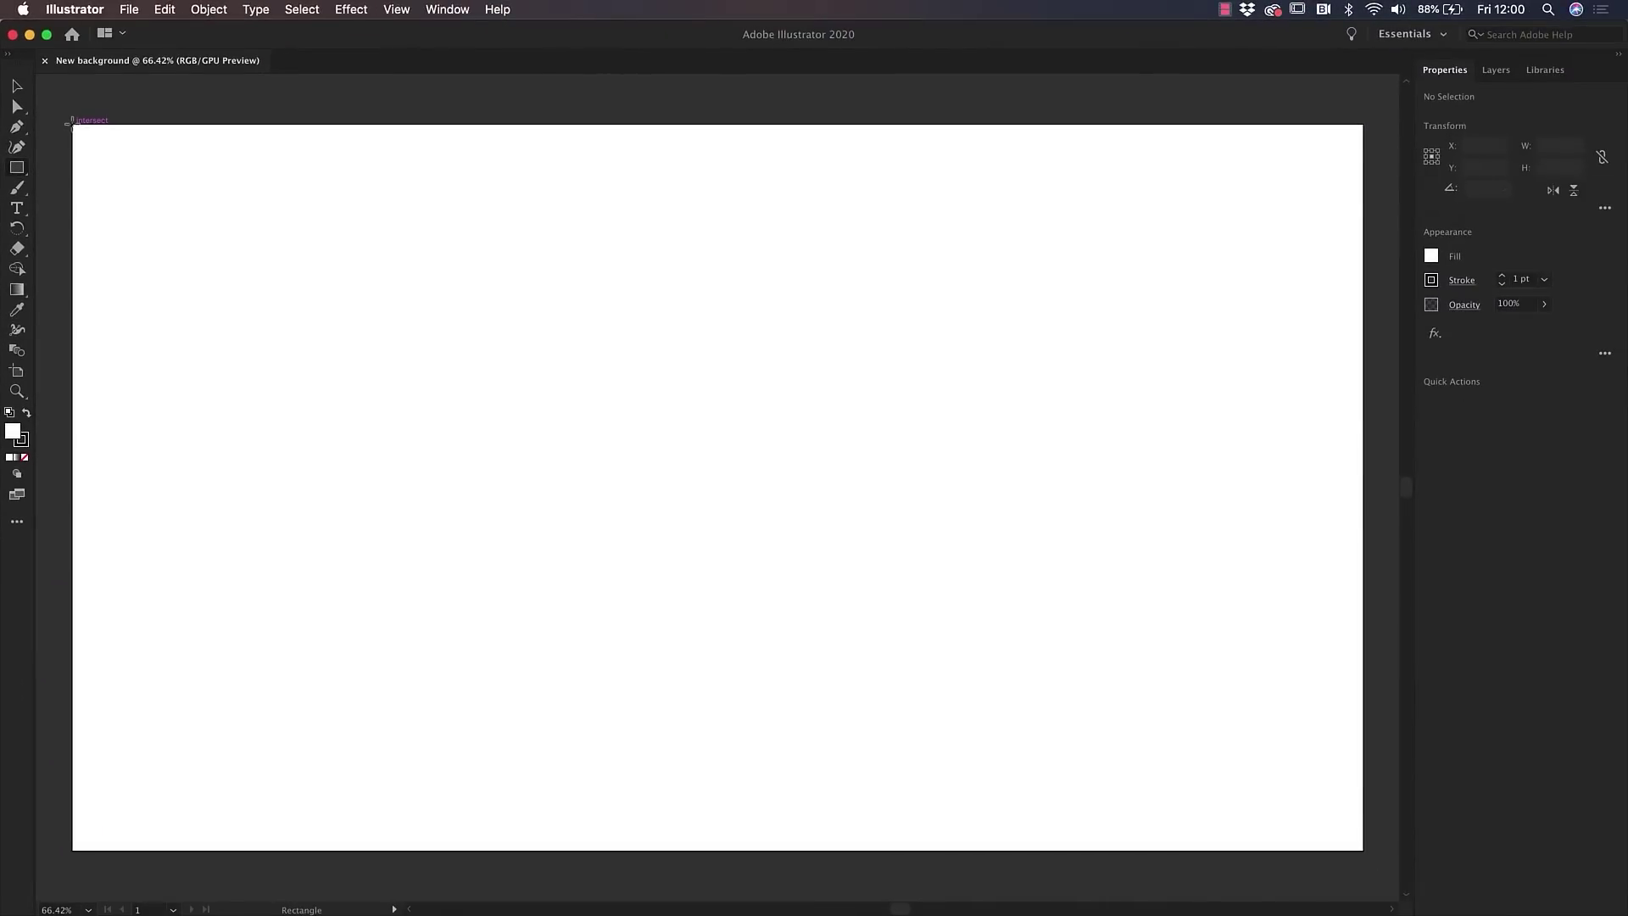
click(72, 124)
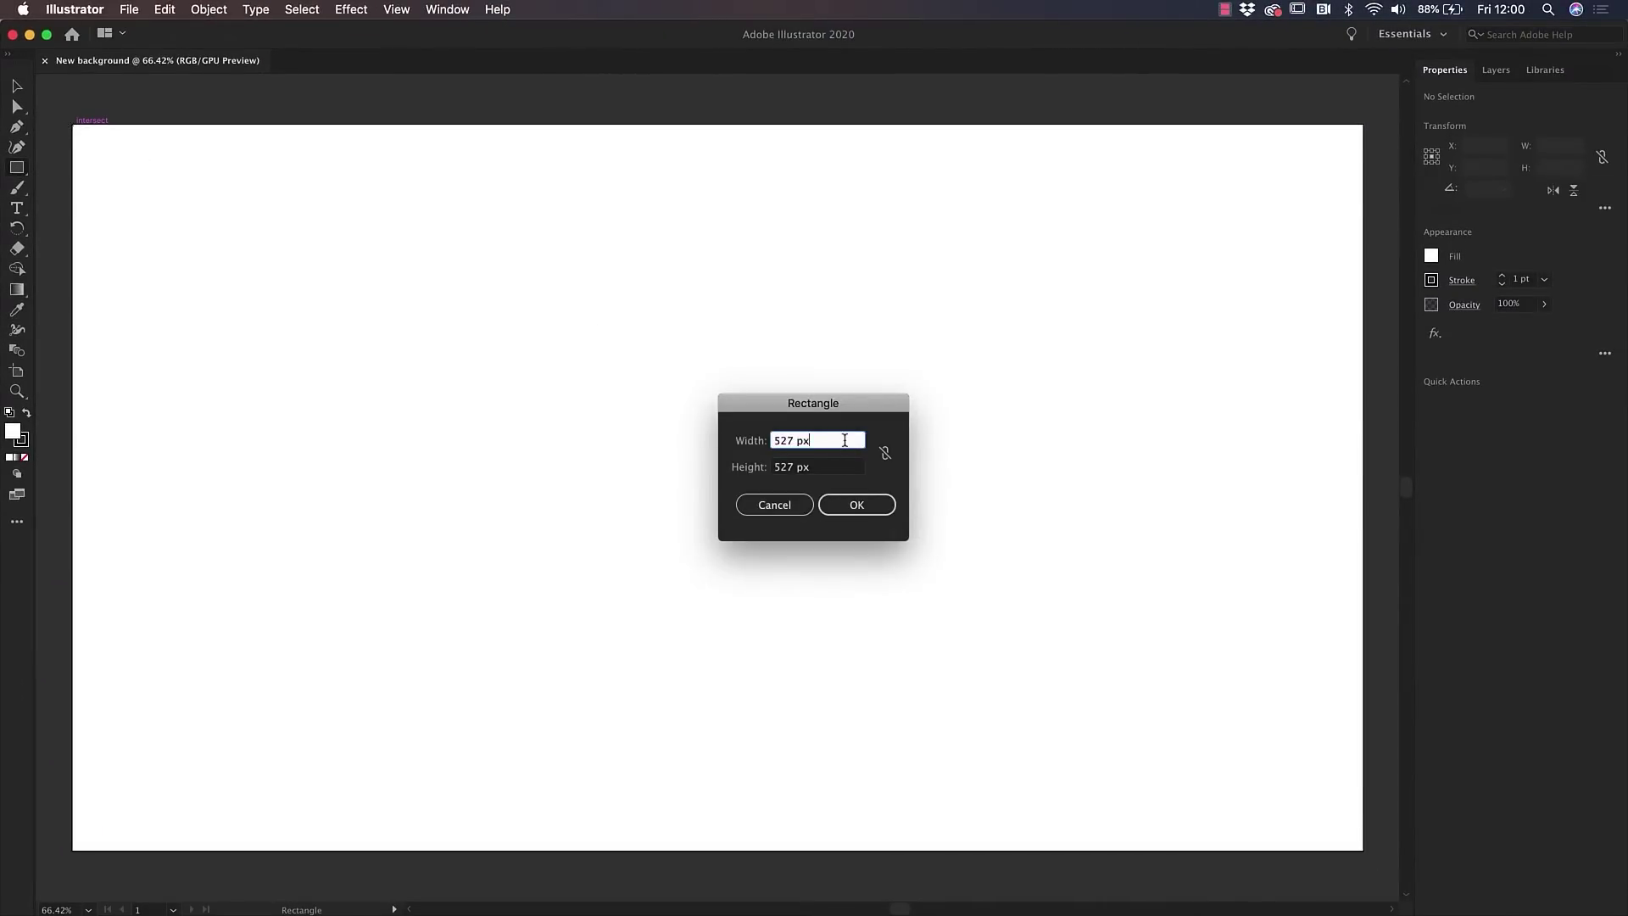
text(1280)
key(Tab)
text(7)
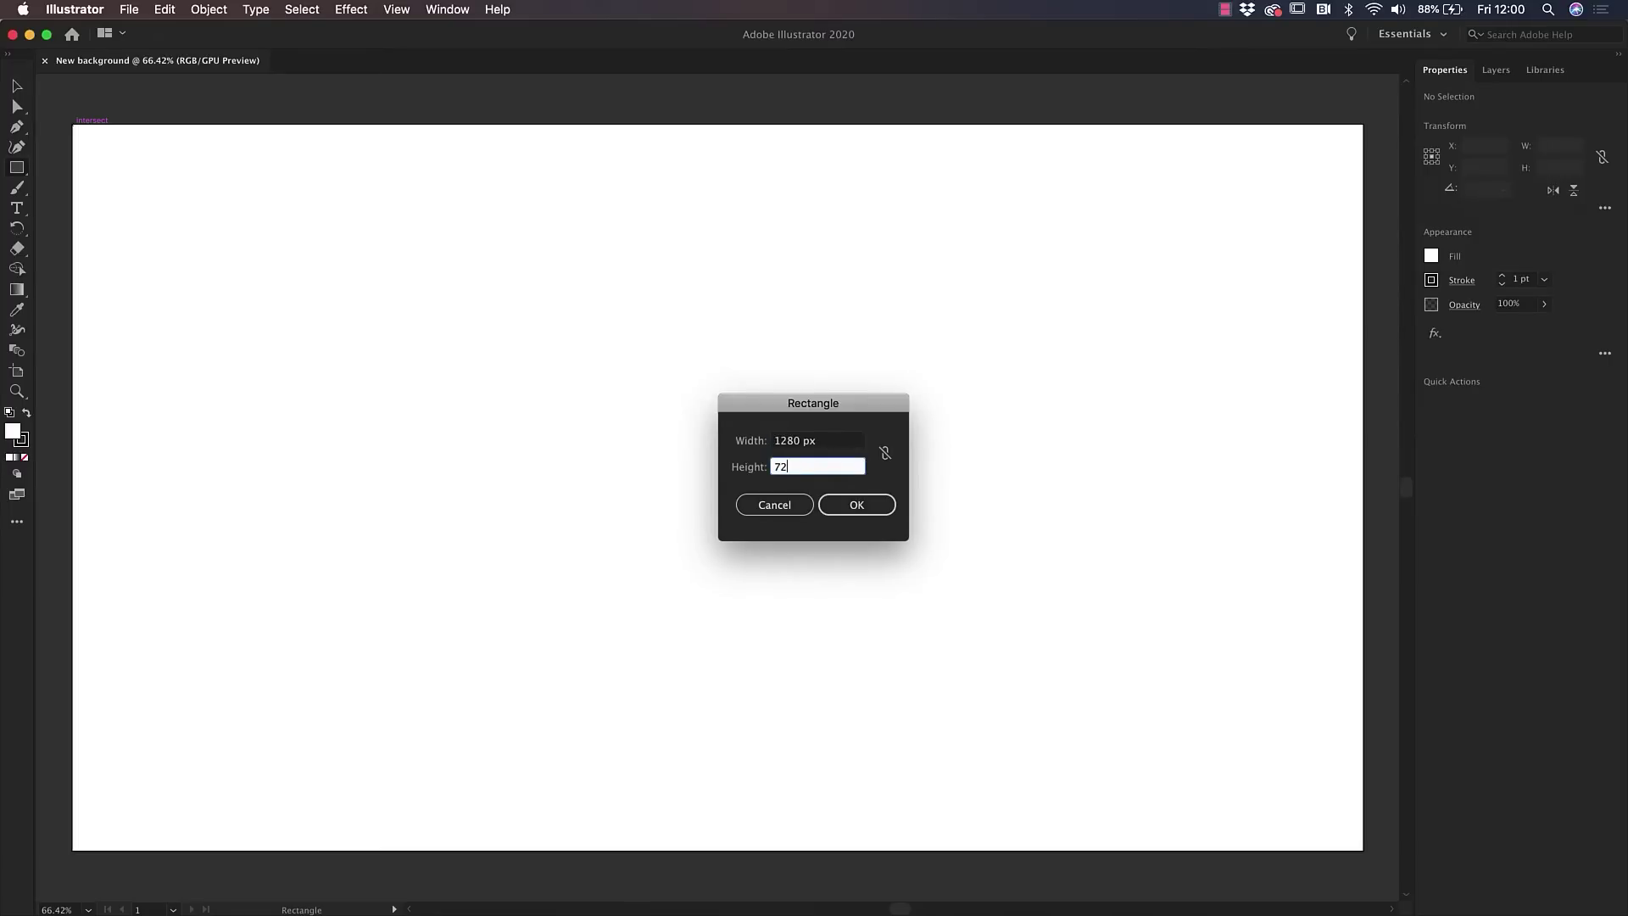
click(888, 504)
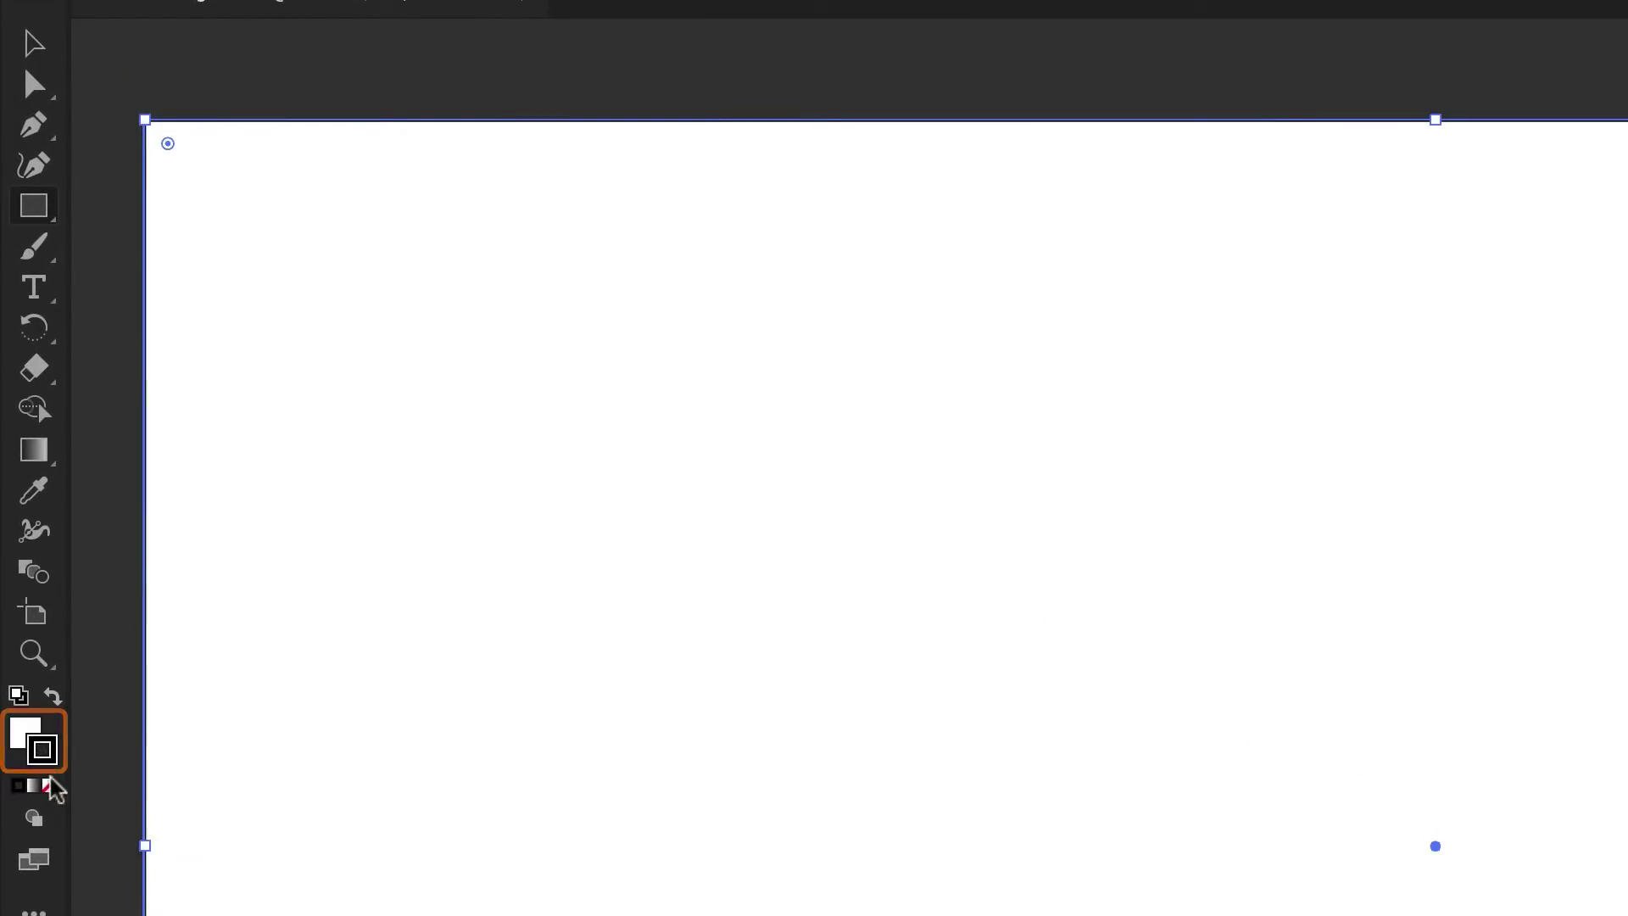
- Remove the rectangle's stroke and give it a light blue 44ACF2 fill
click(49, 786)
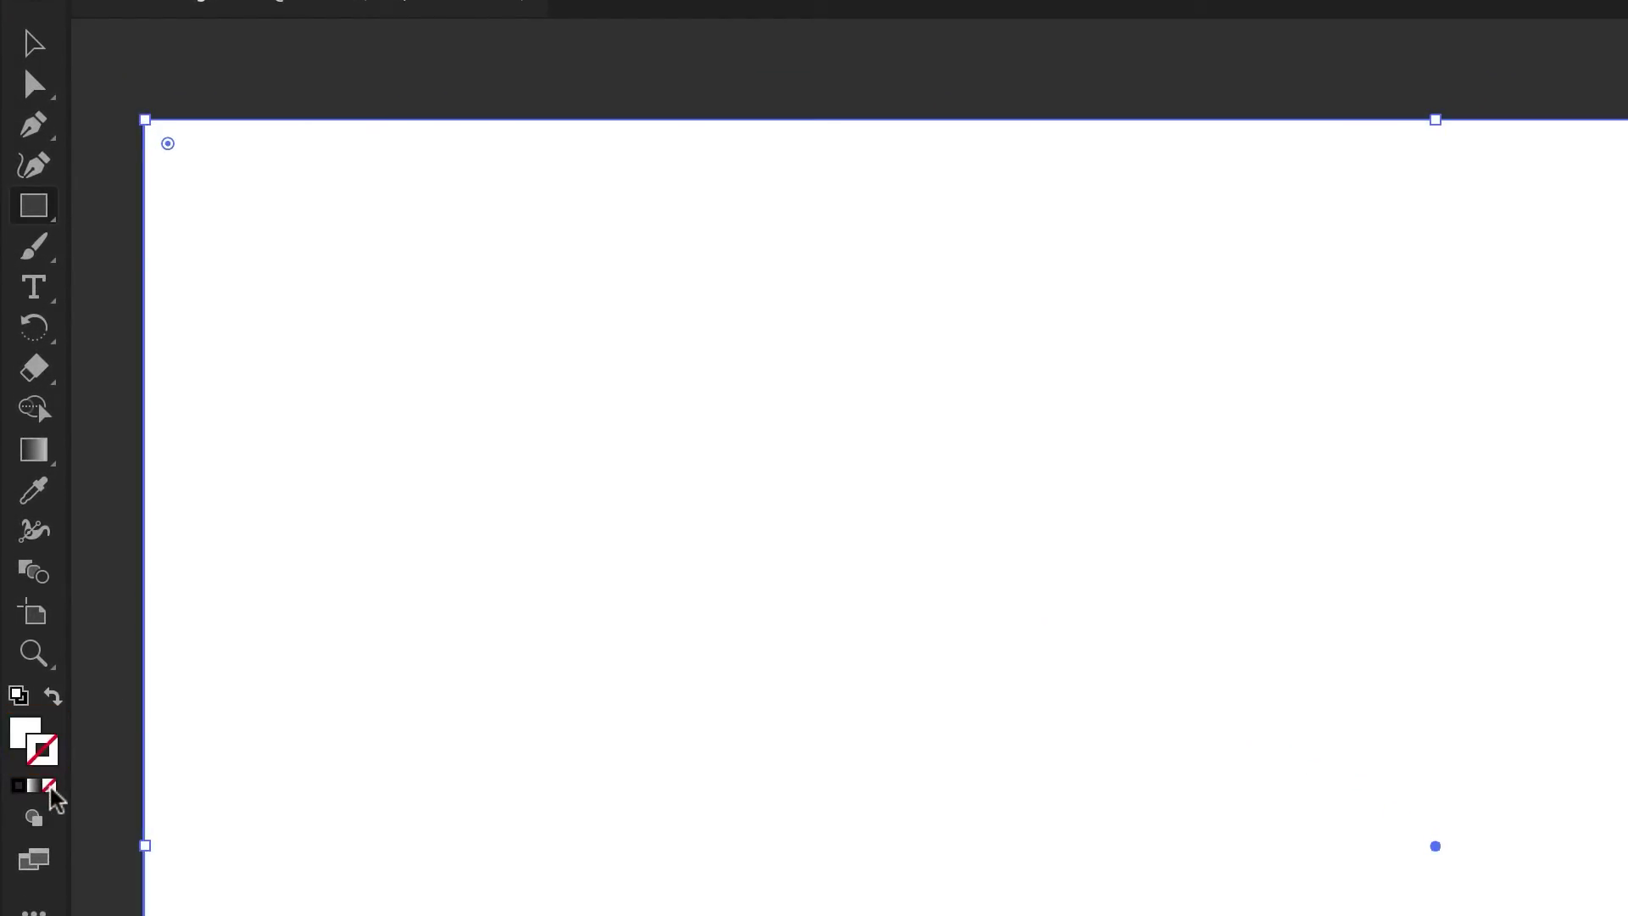
key(x)
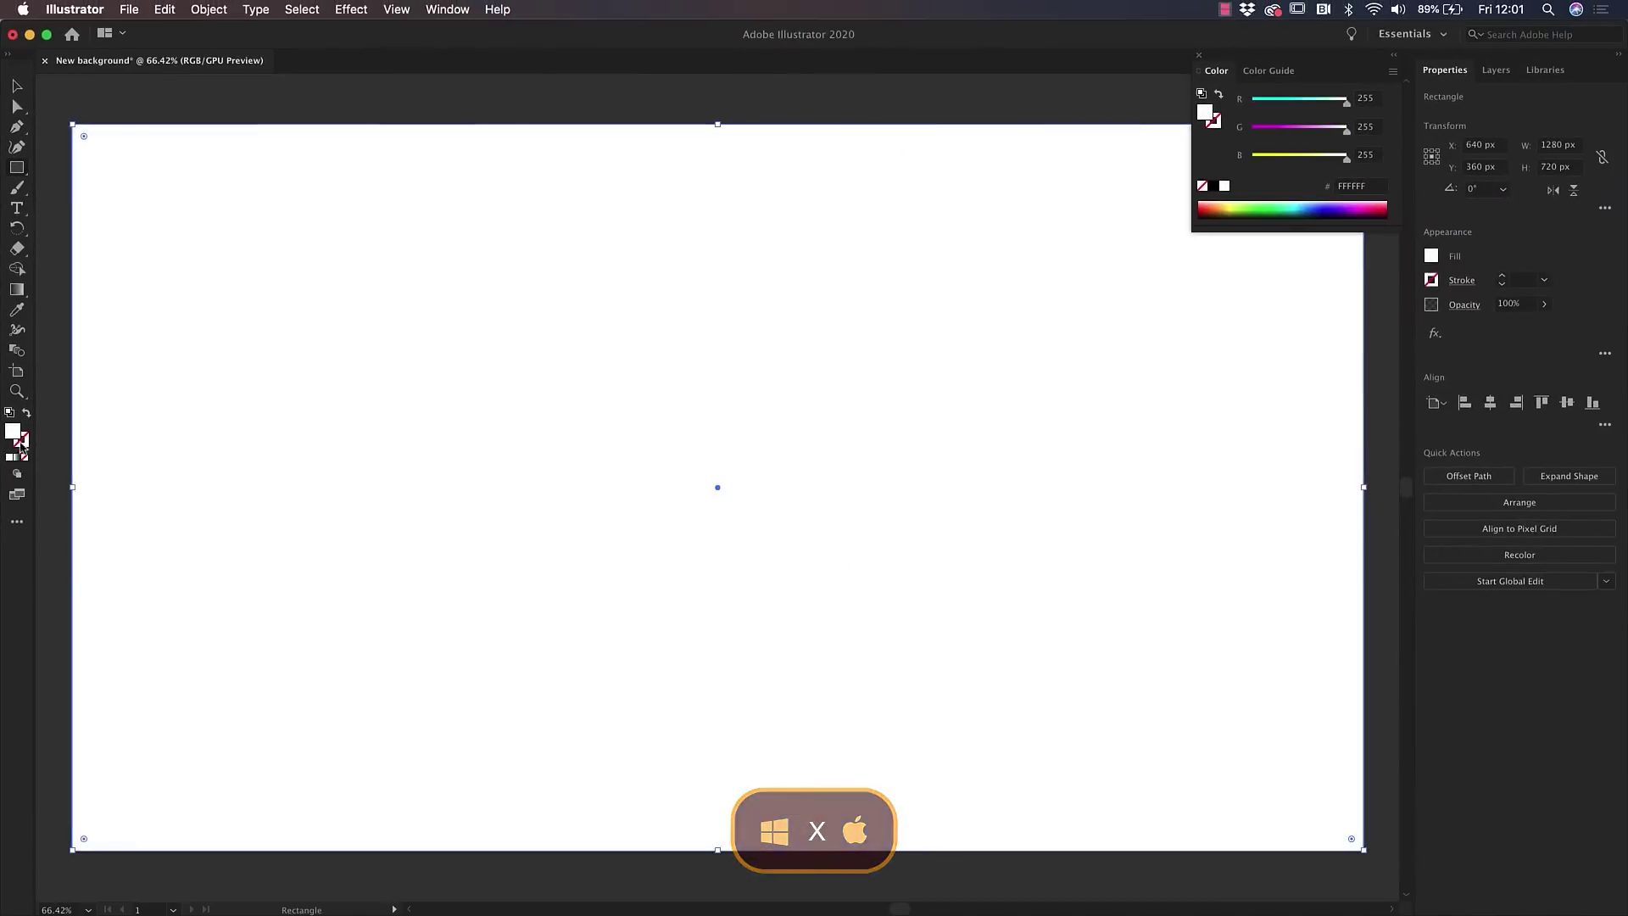
double_click(14, 433)
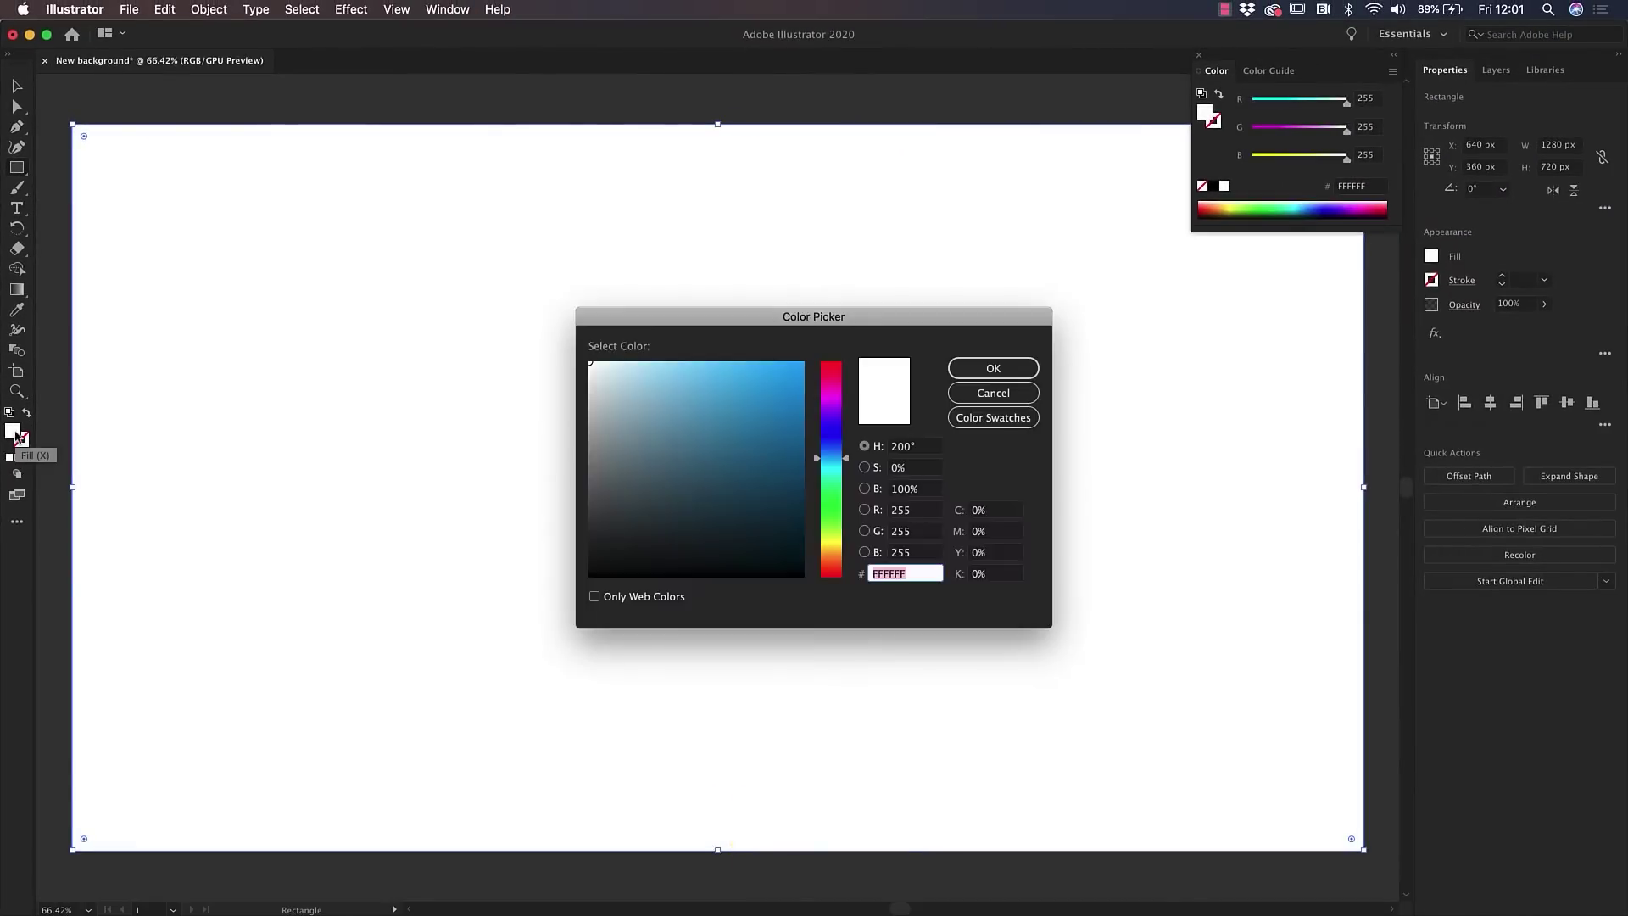
mouse_move(847, 466)
mouse_down()
mouse_move(847, 380)
mouse_move(857, 453)
mouse_up()
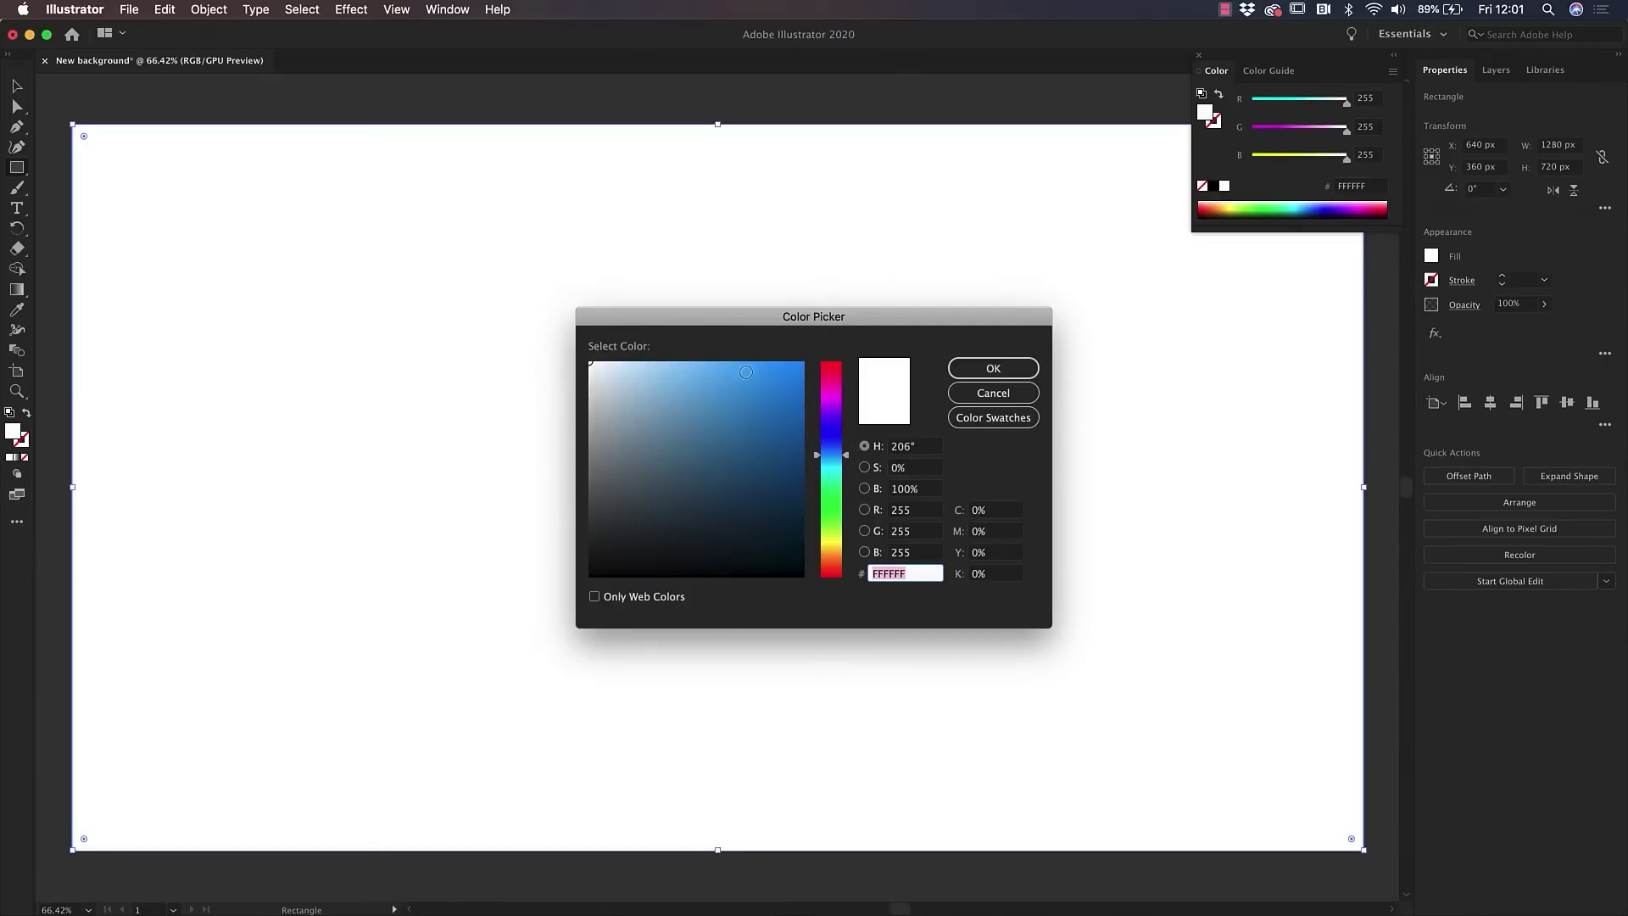
click(747, 372)
click(981, 374)
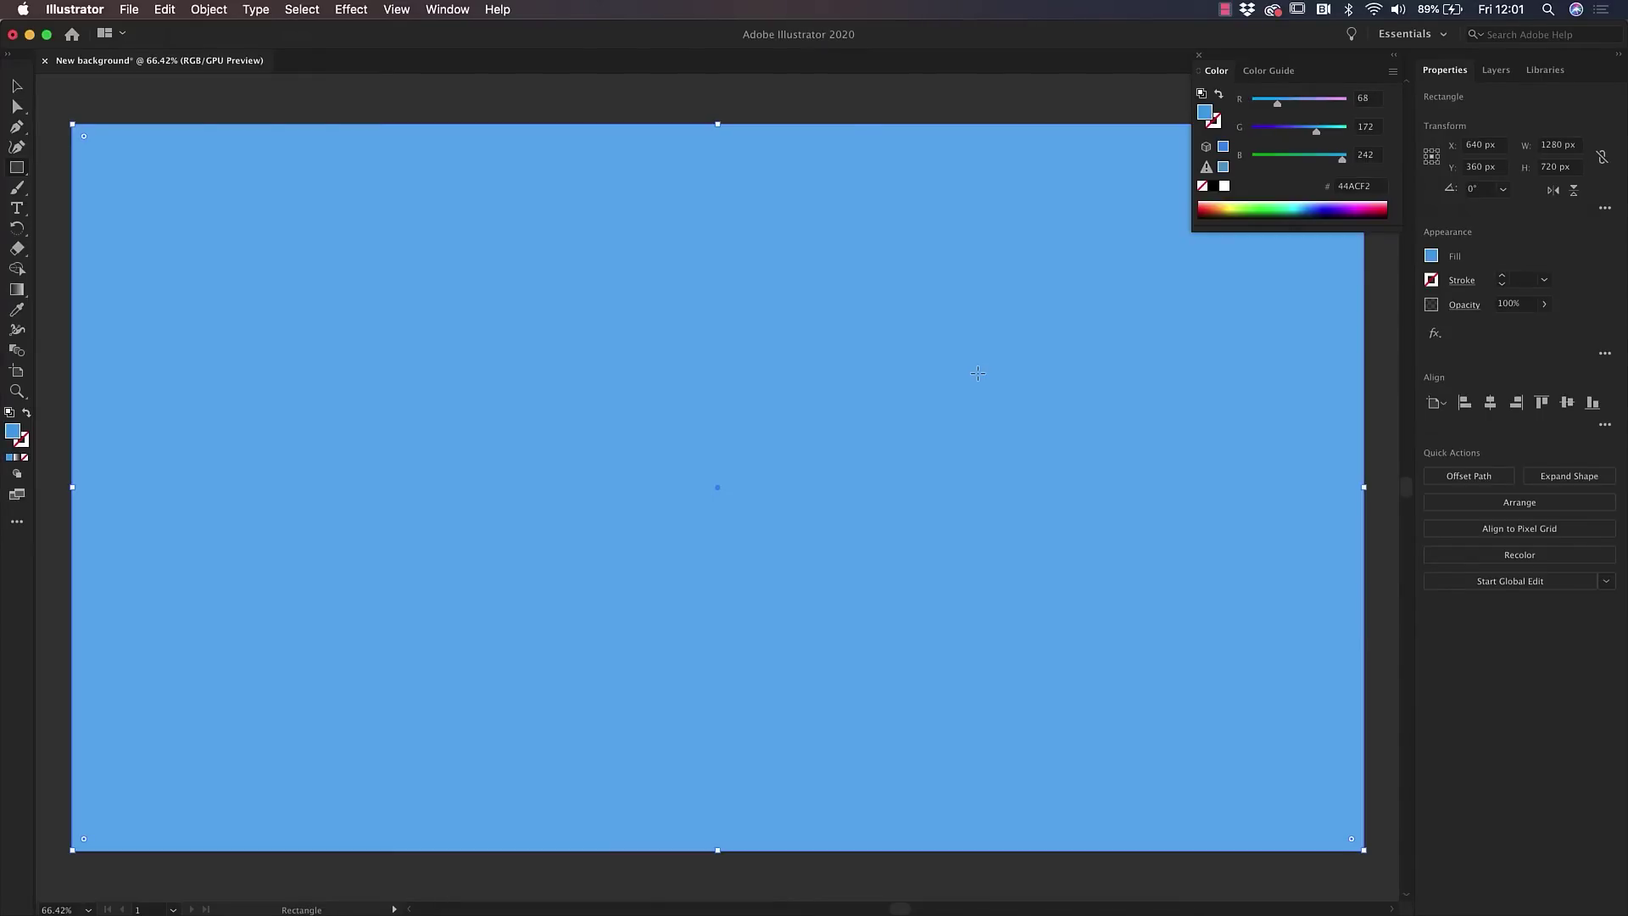
- Open the Color Guide and set its harmony rule to Right Complement
click(433, 9)
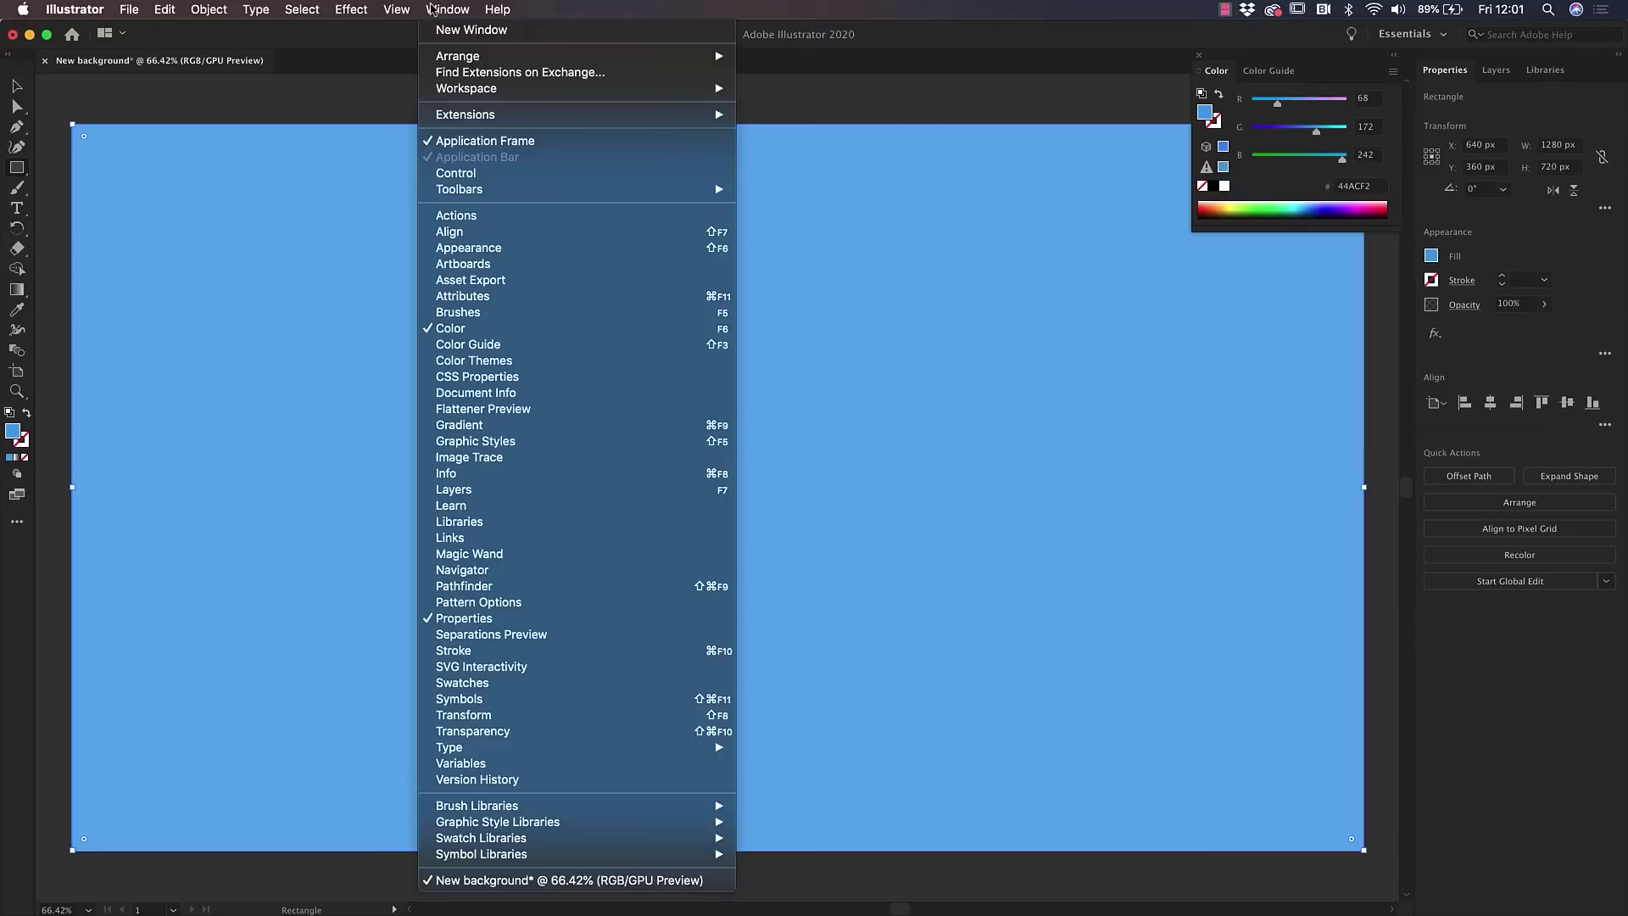
click(604, 347)
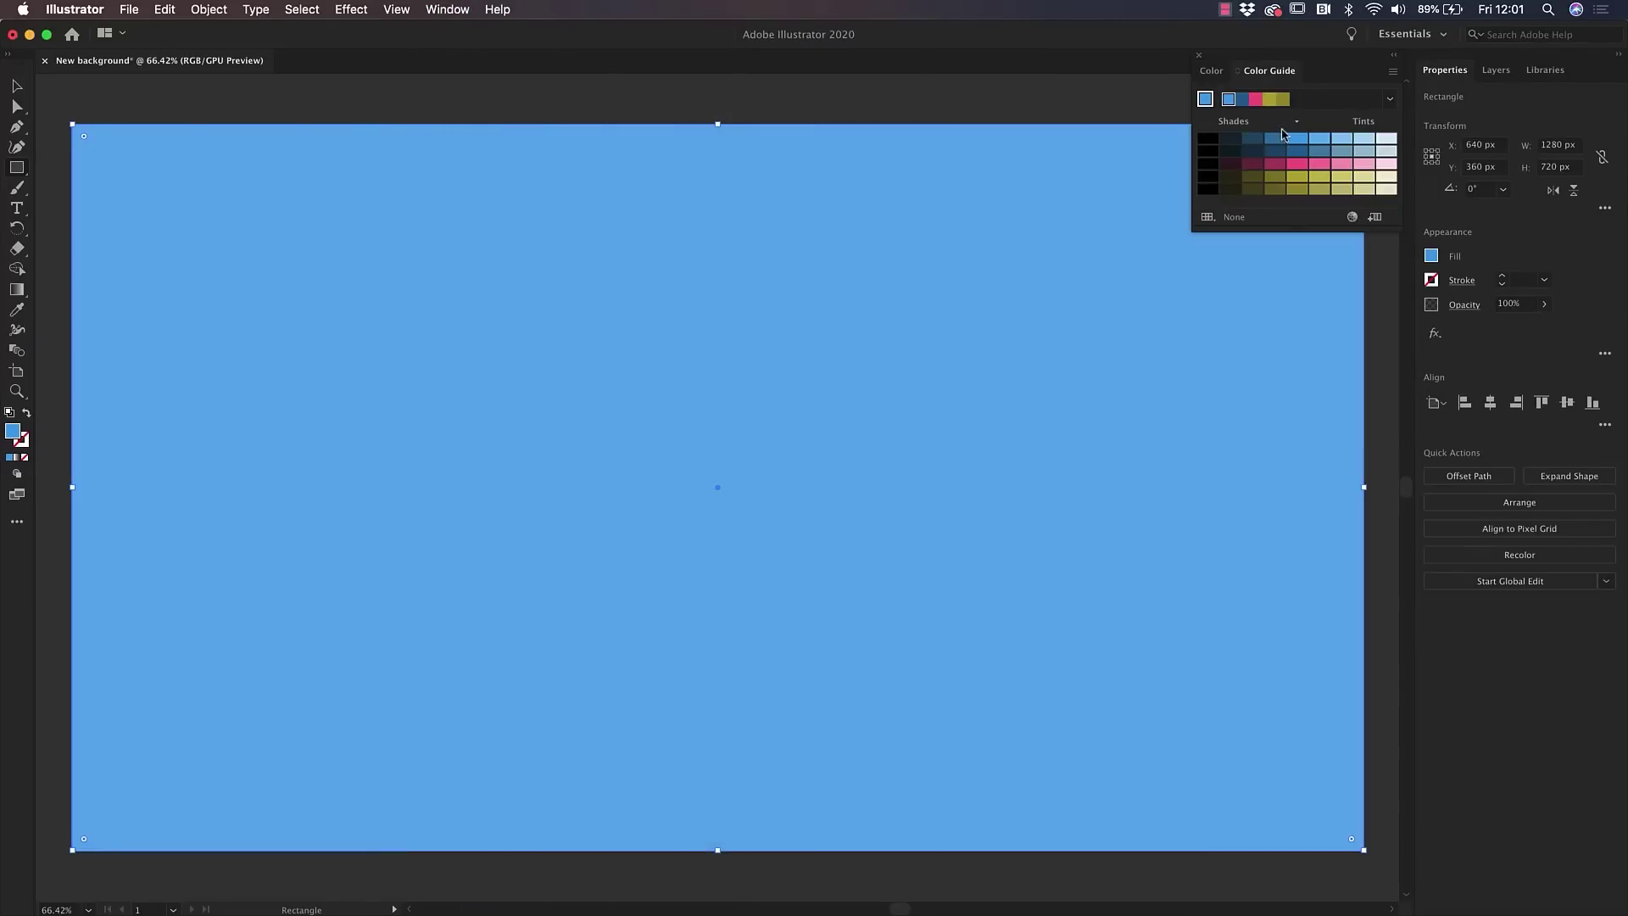
click(1389, 98)
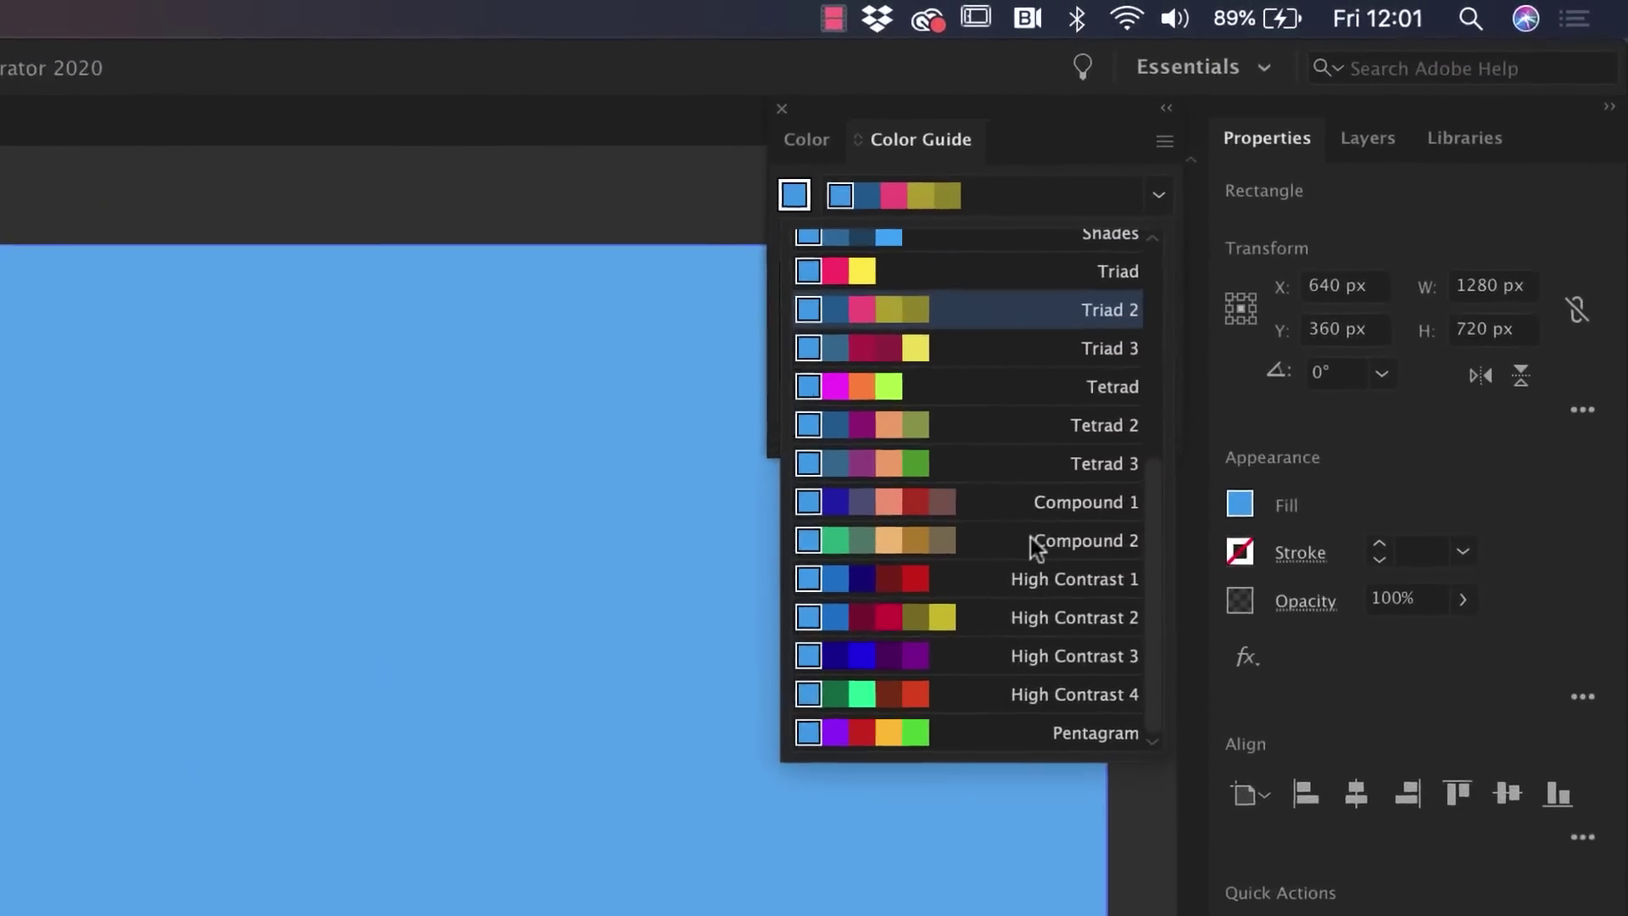
scroll(1033, 547, up, 4)
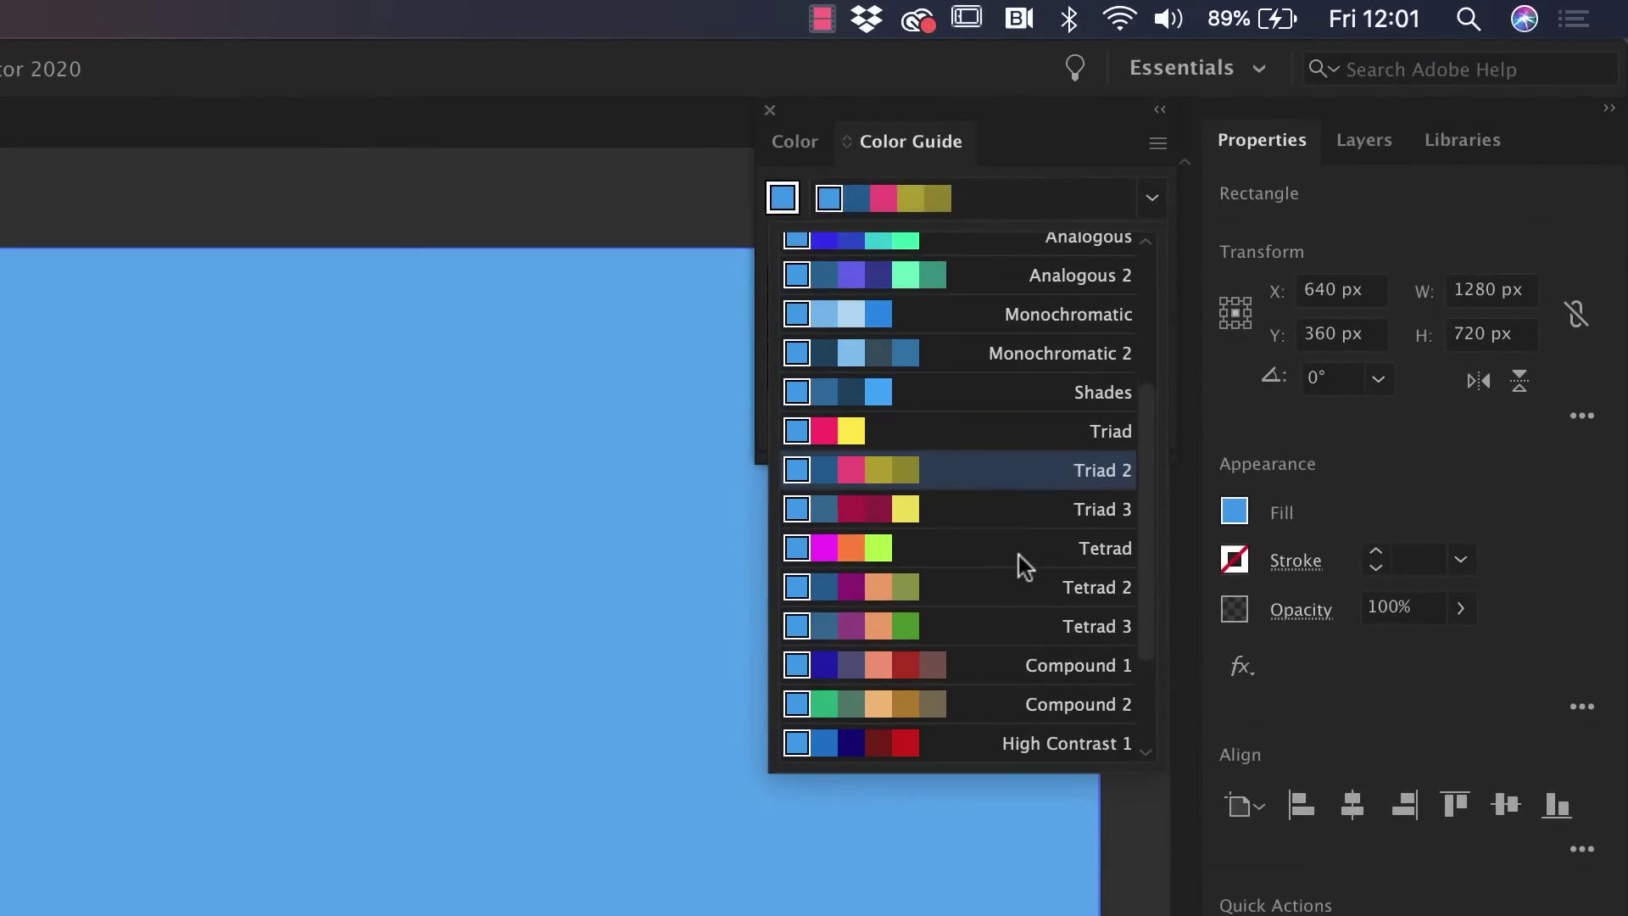
scroll(1019, 556, up, 3)
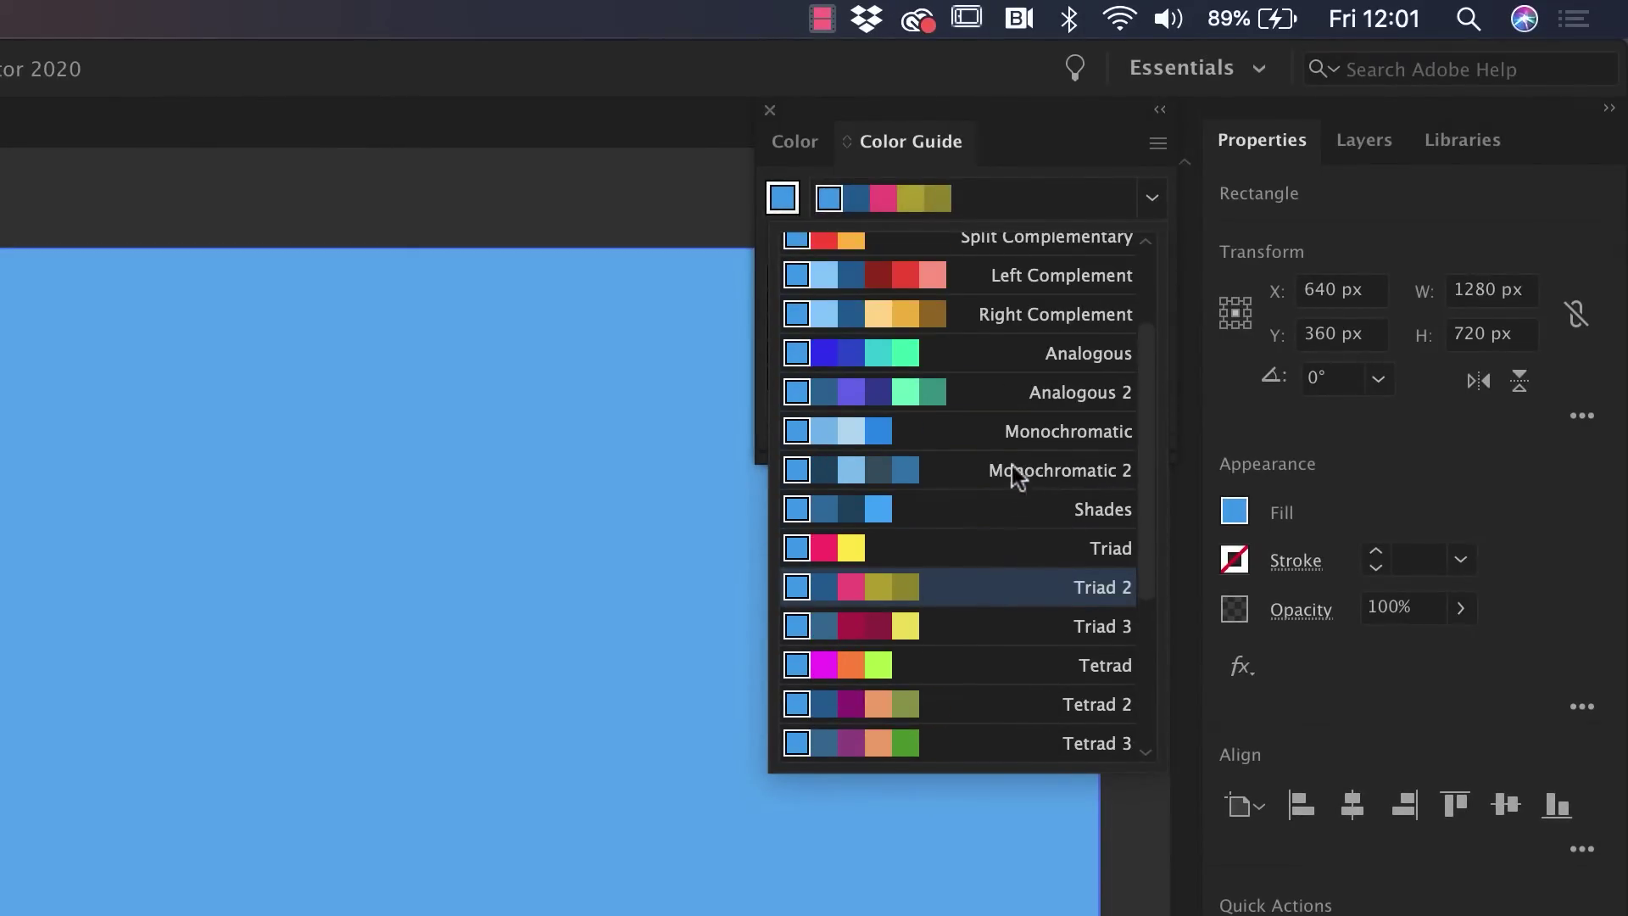
click(994, 437)
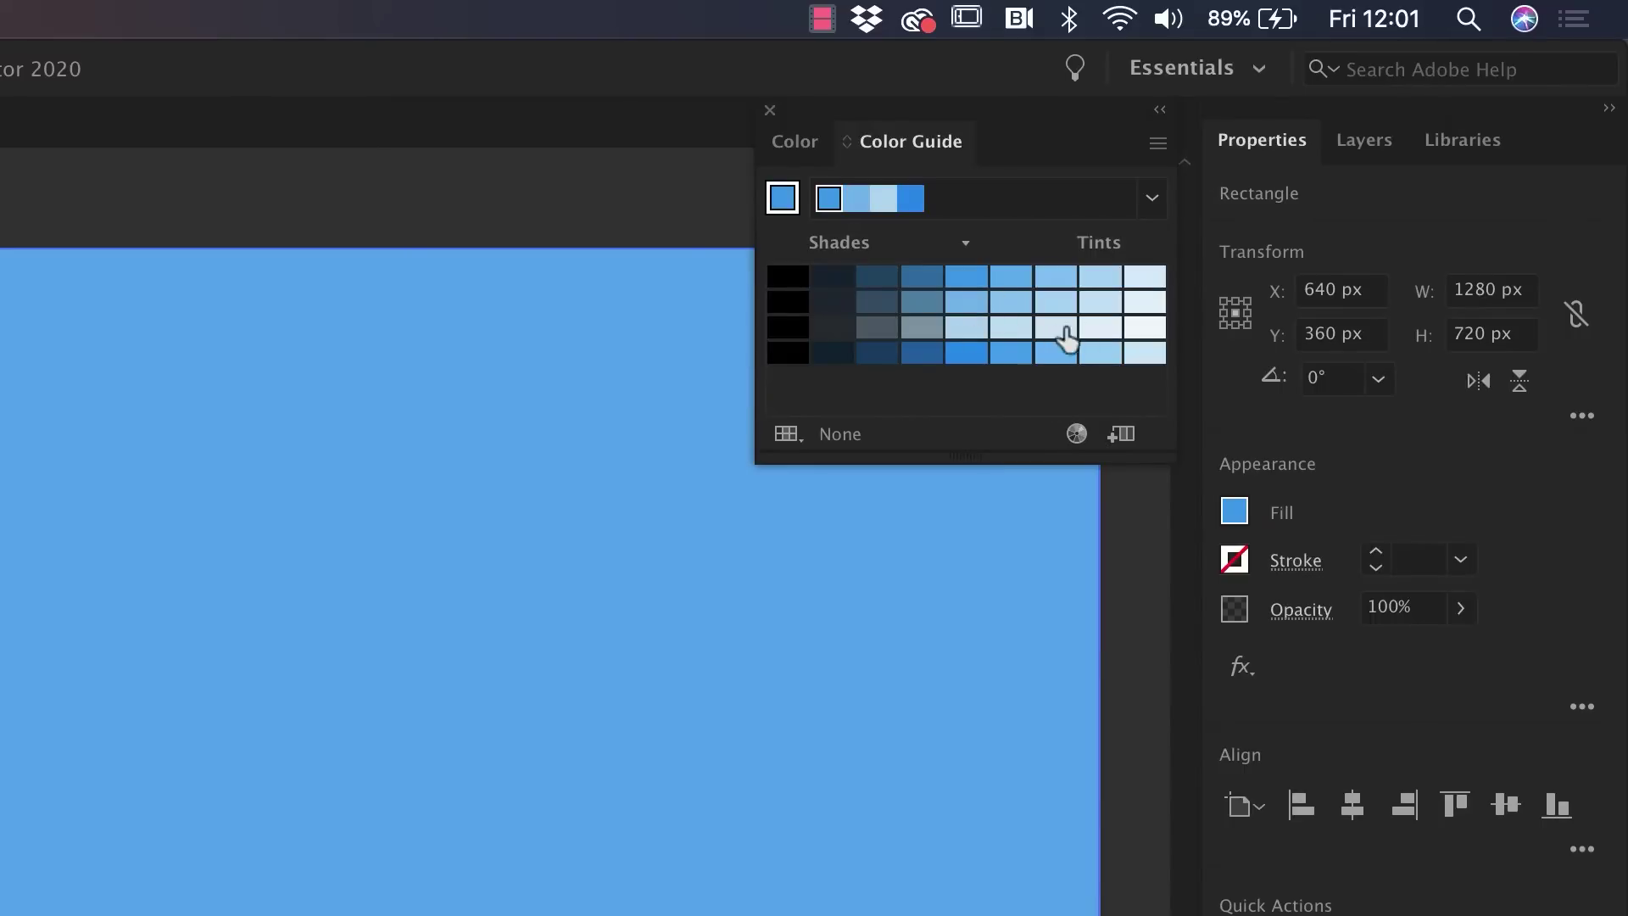
click(1150, 199)
scroll(1064, 364, up, 2)
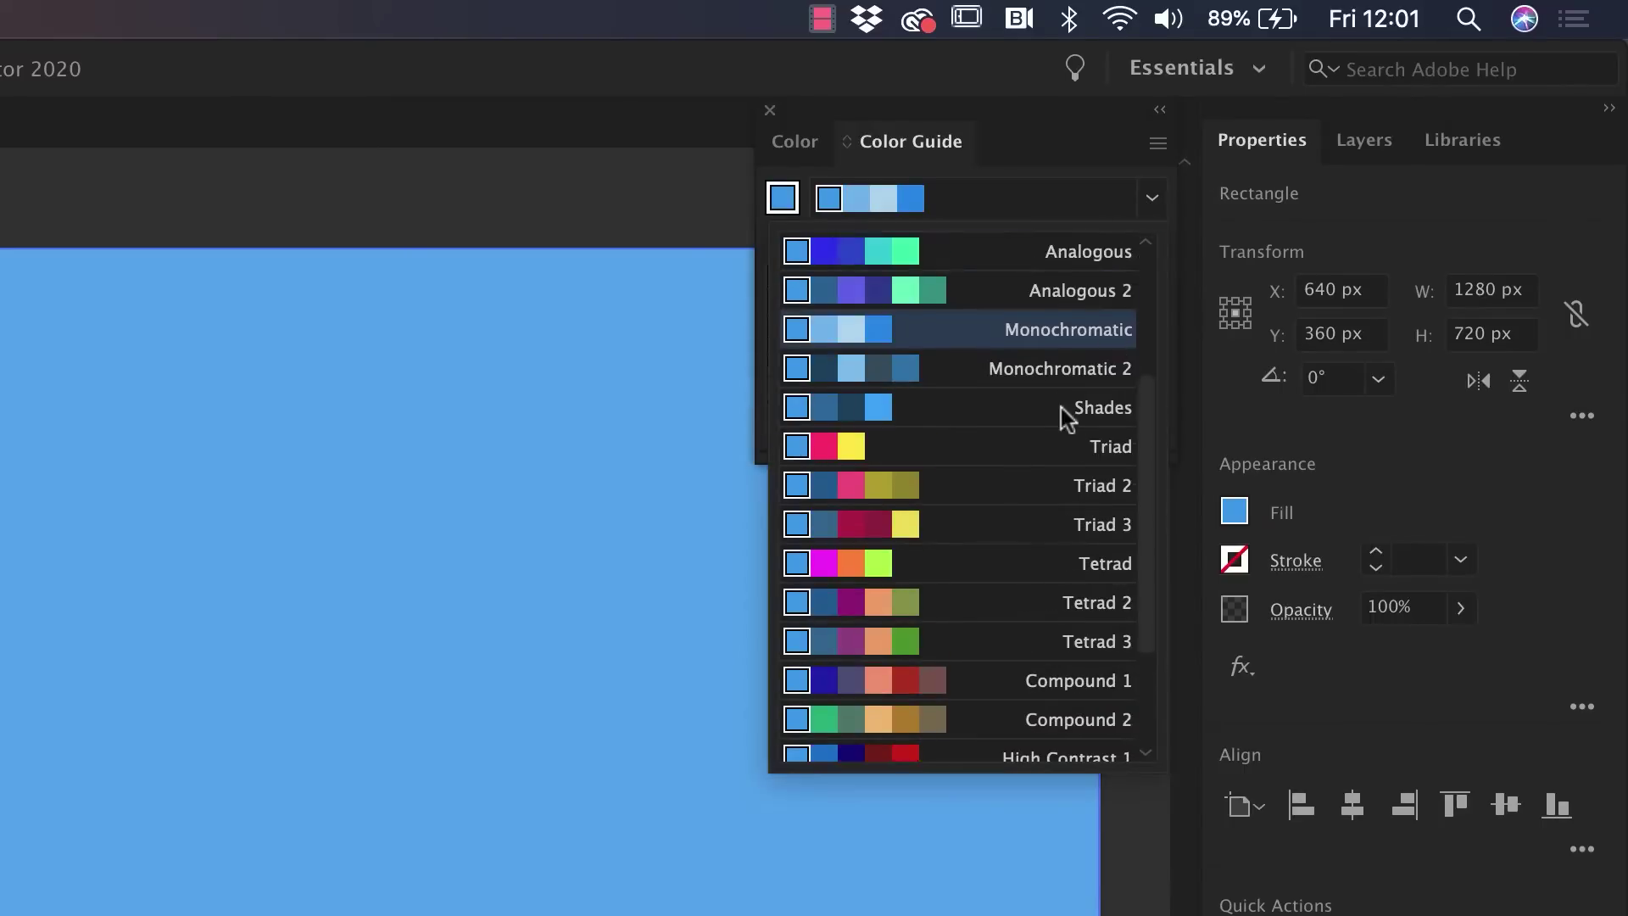
scroll(1061, 420, up, 4)
scroll(1069, 399, up, 1)
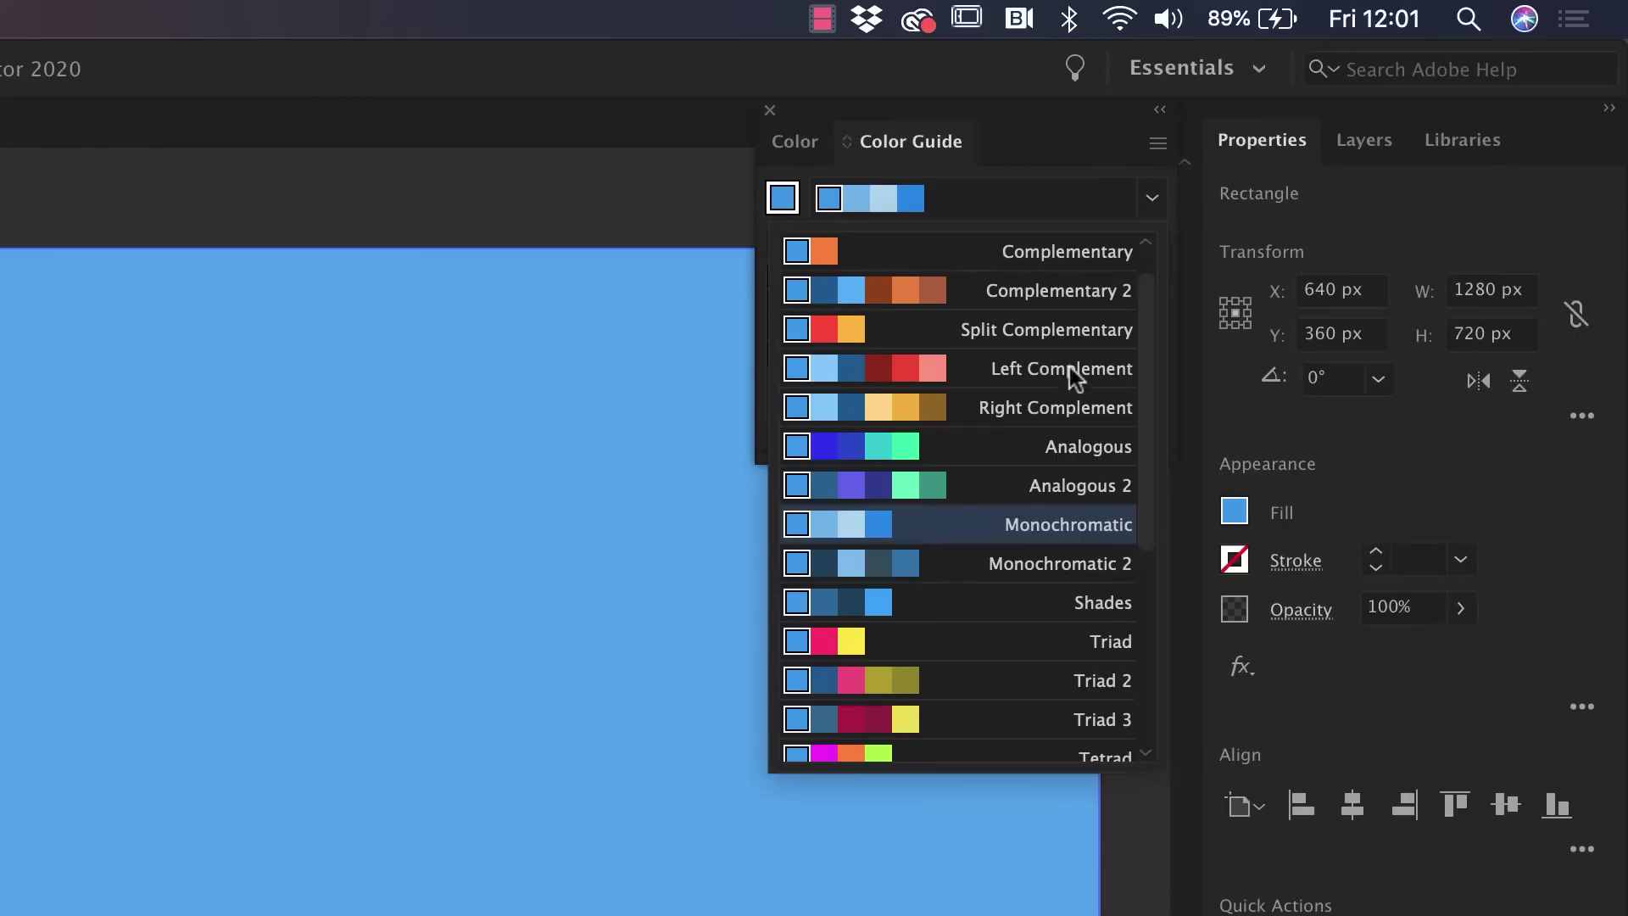
click(966, 421)
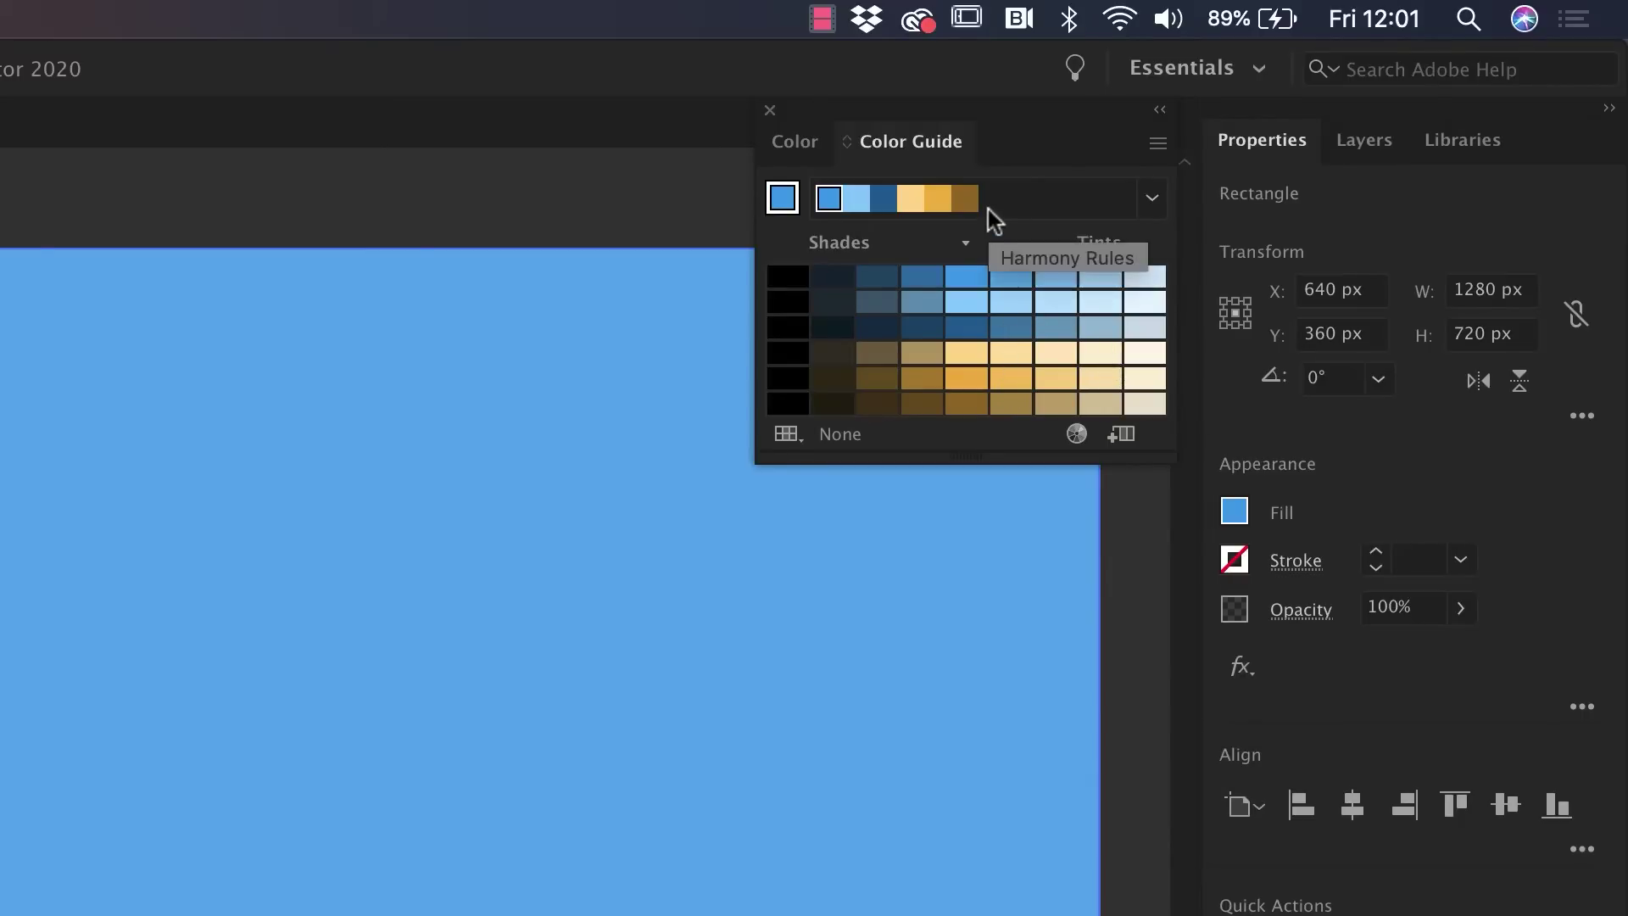
- Save the harmony colours as a swatch group and dock the Swatches panel below the Color Guide
click(1123, 435)
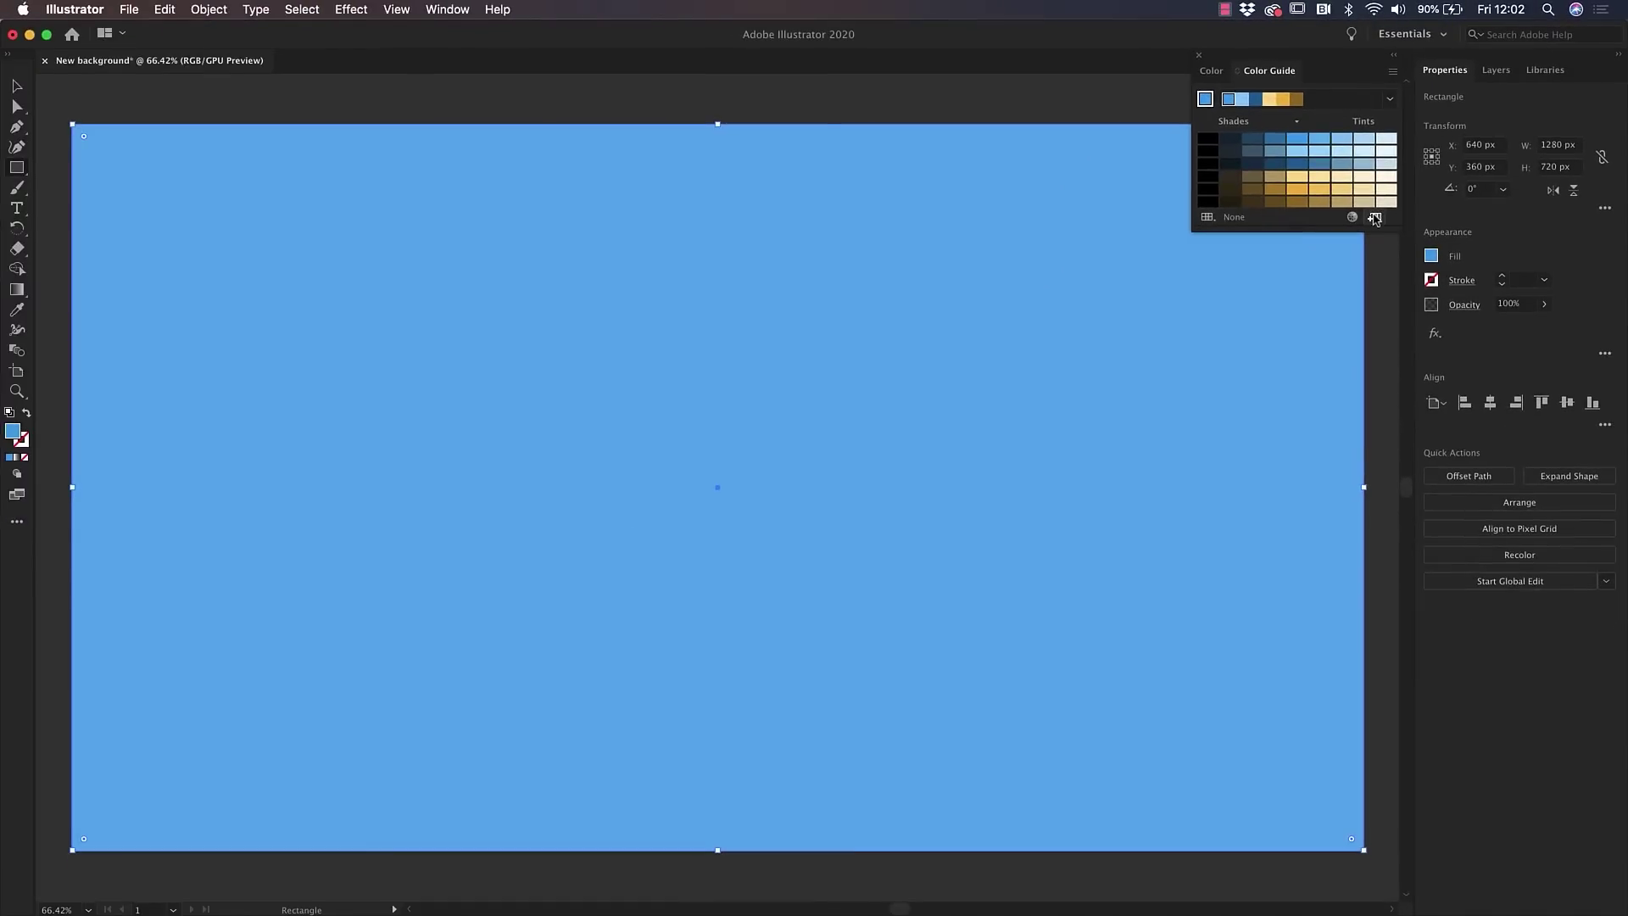
click(448, 10)
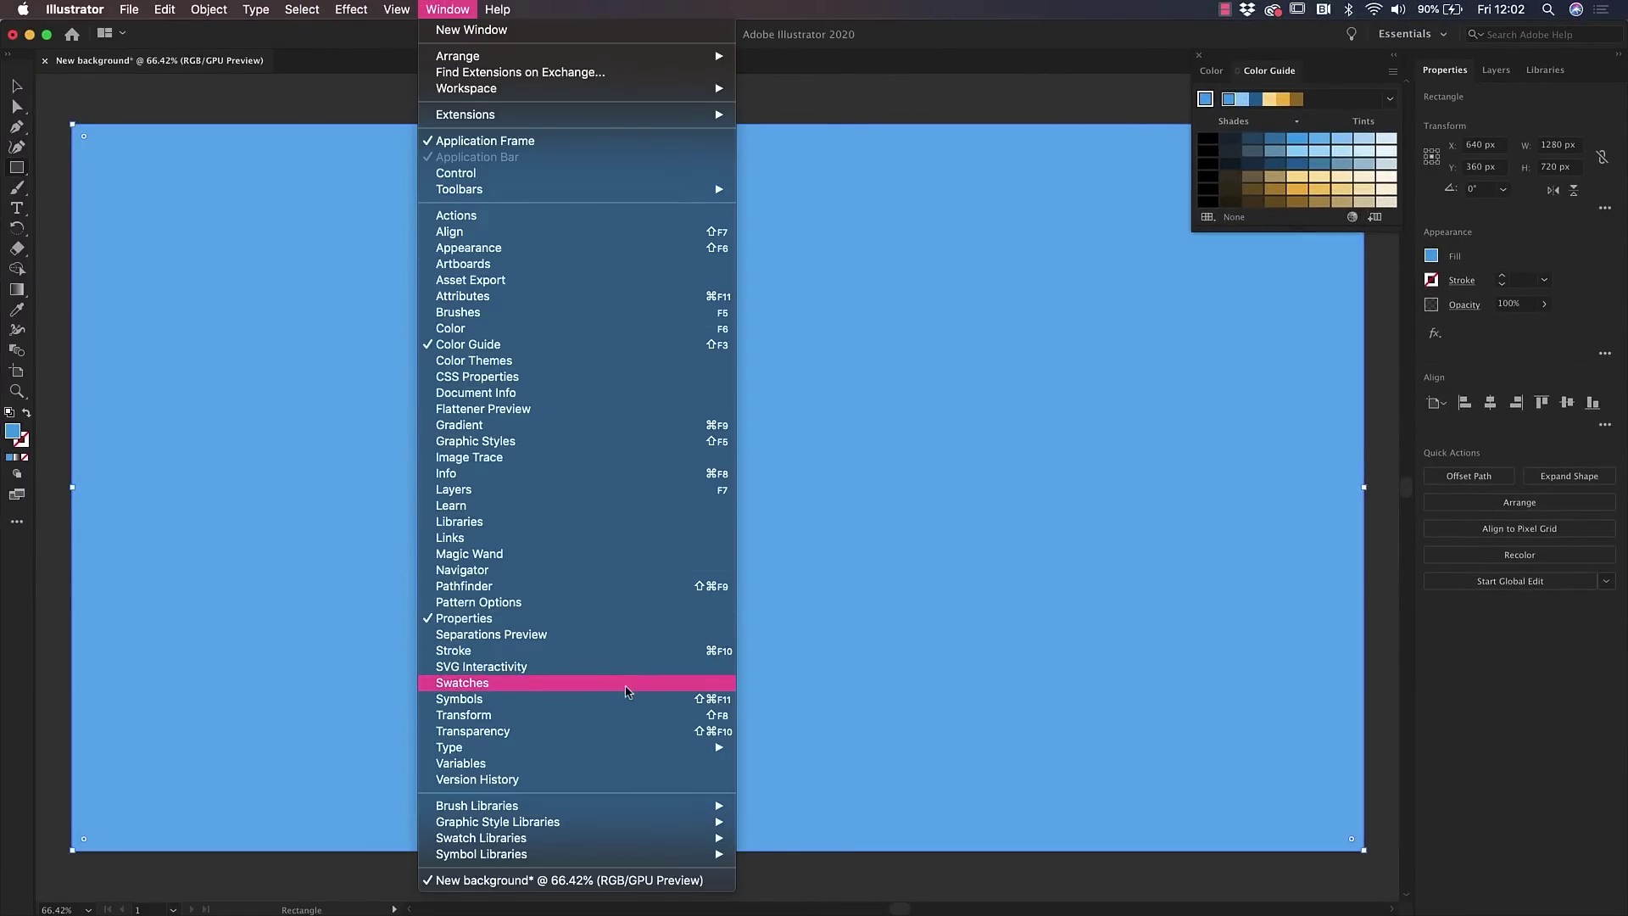
click(626, 691)
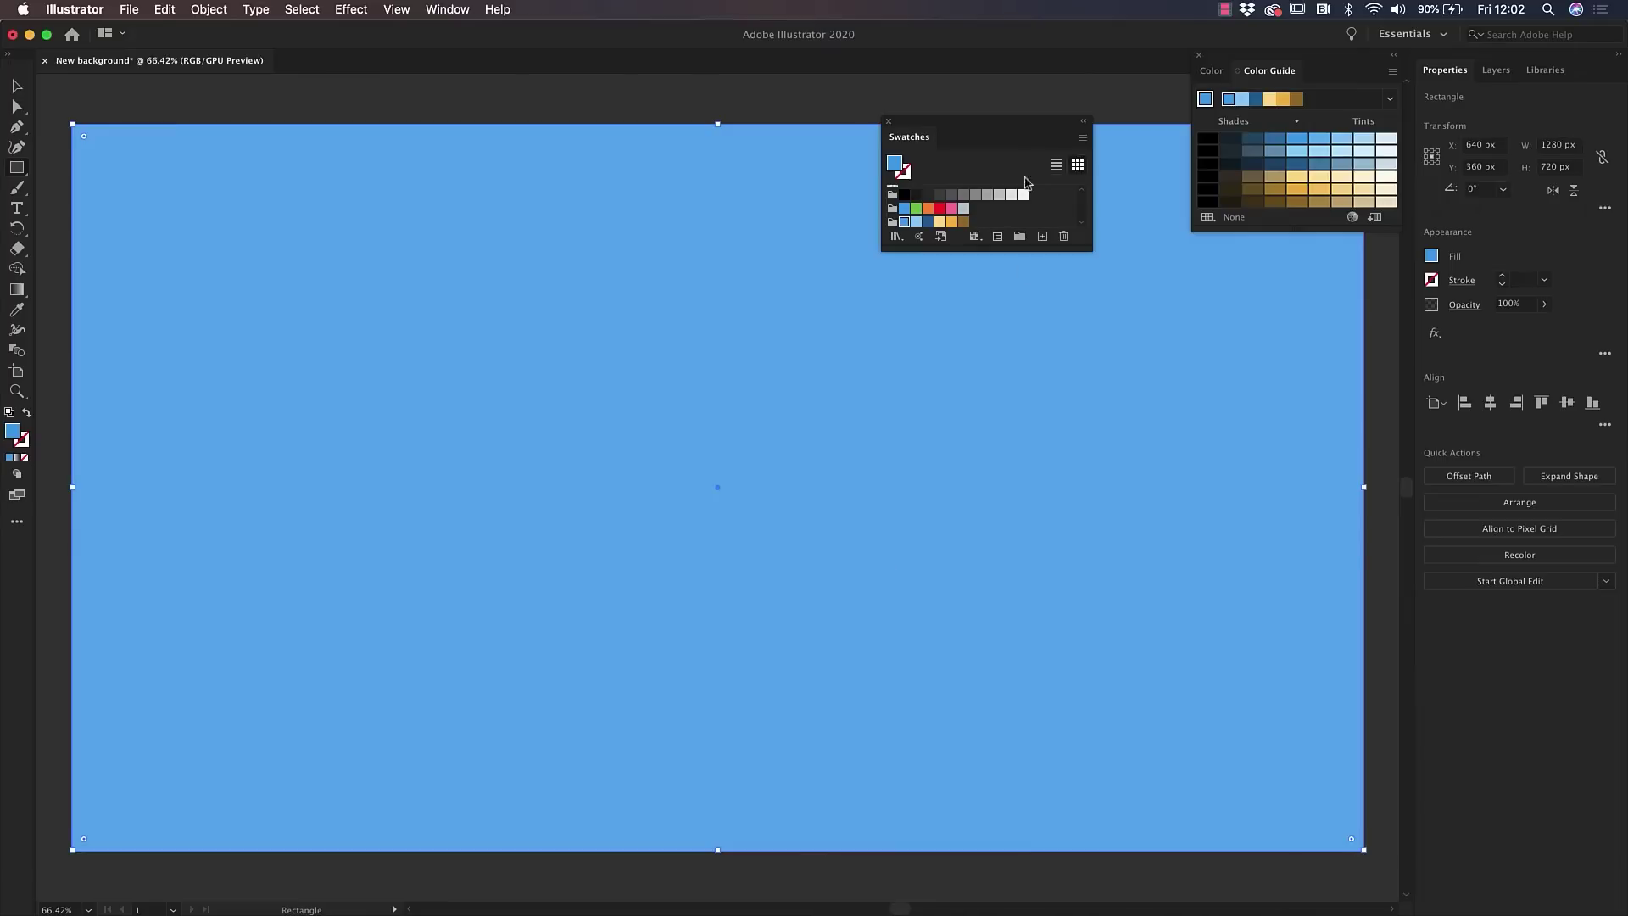
drag(1002, 123, 1272, 233)
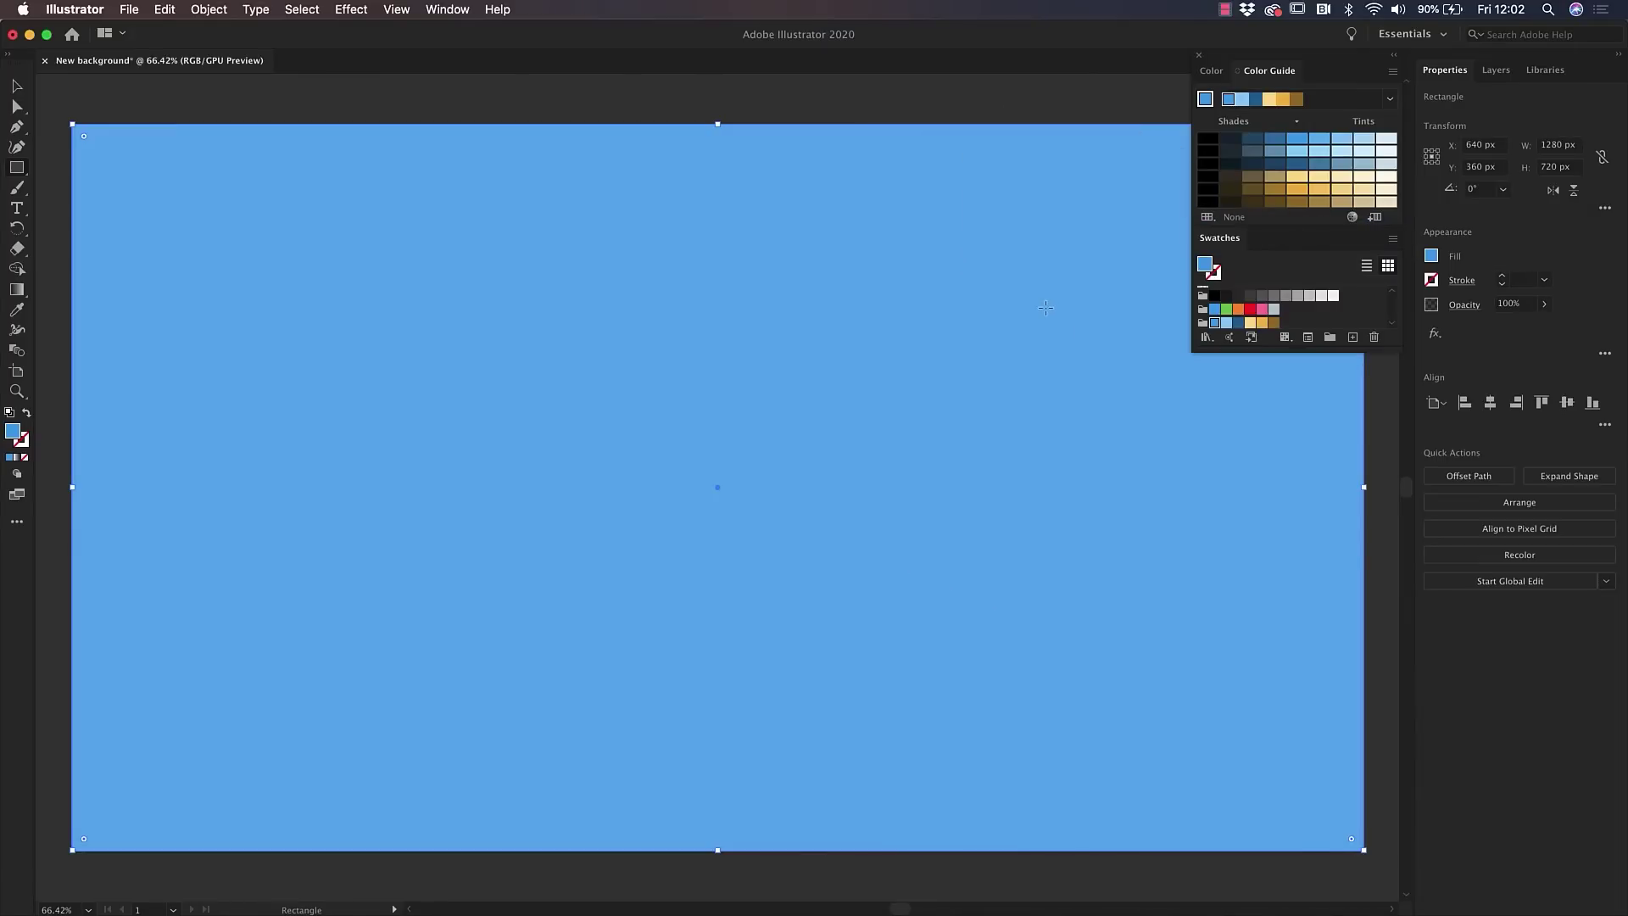
scroll(1045, 308, down, 2)
key(m)
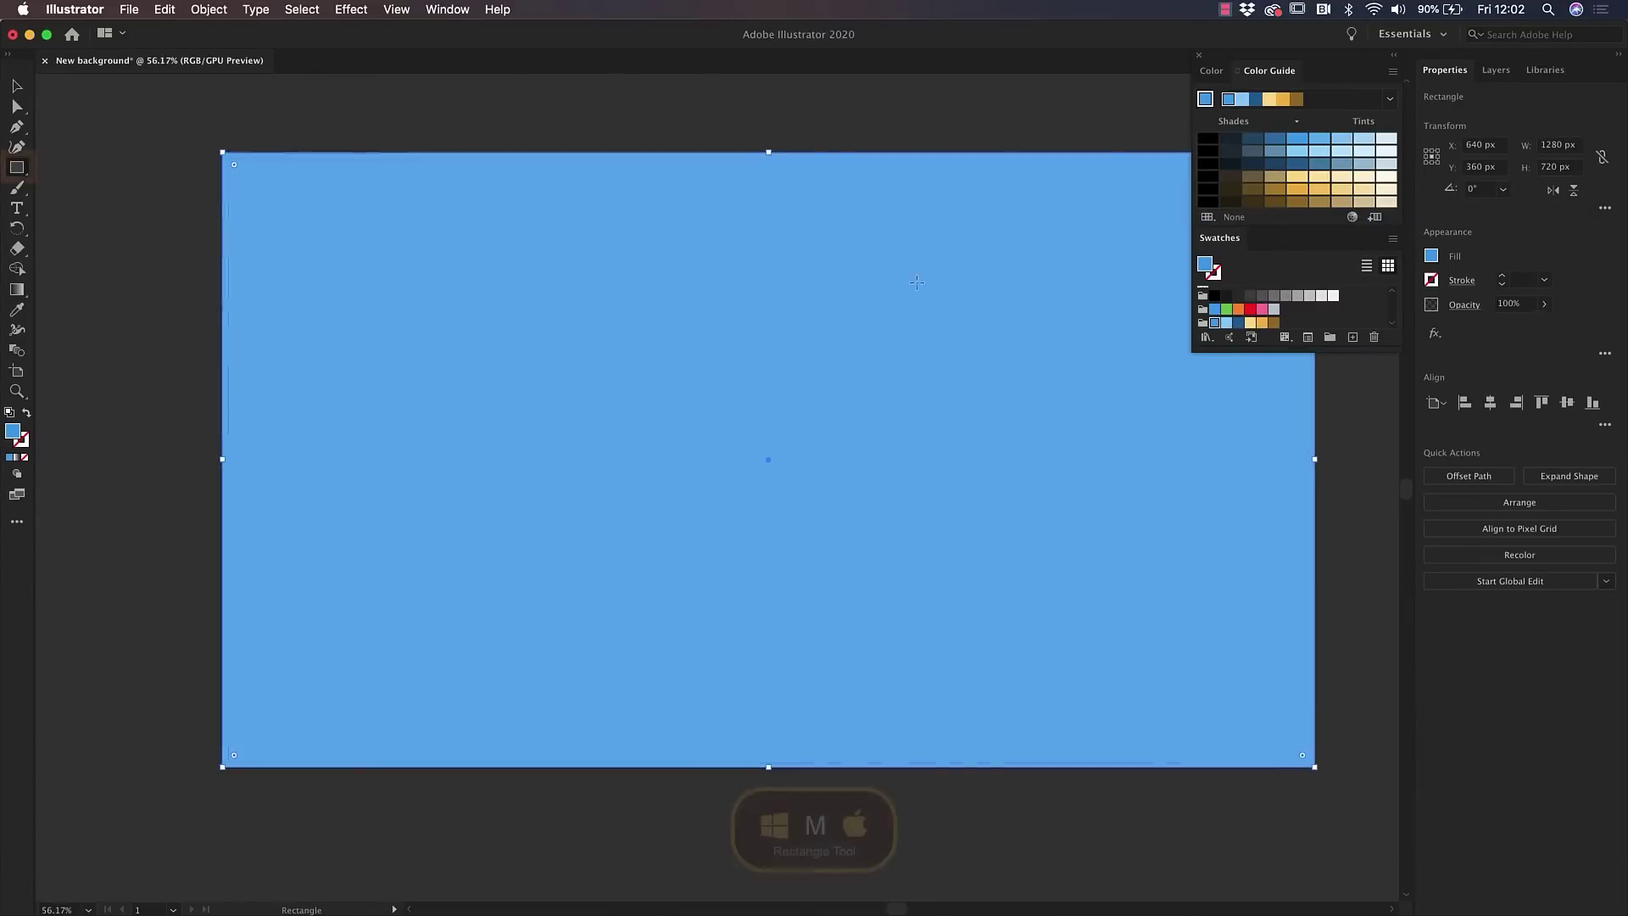
- Dock the Gradient panel under Swatches and switch the rectangle's fill to a Freeform Gradient
double_click(17, 289)
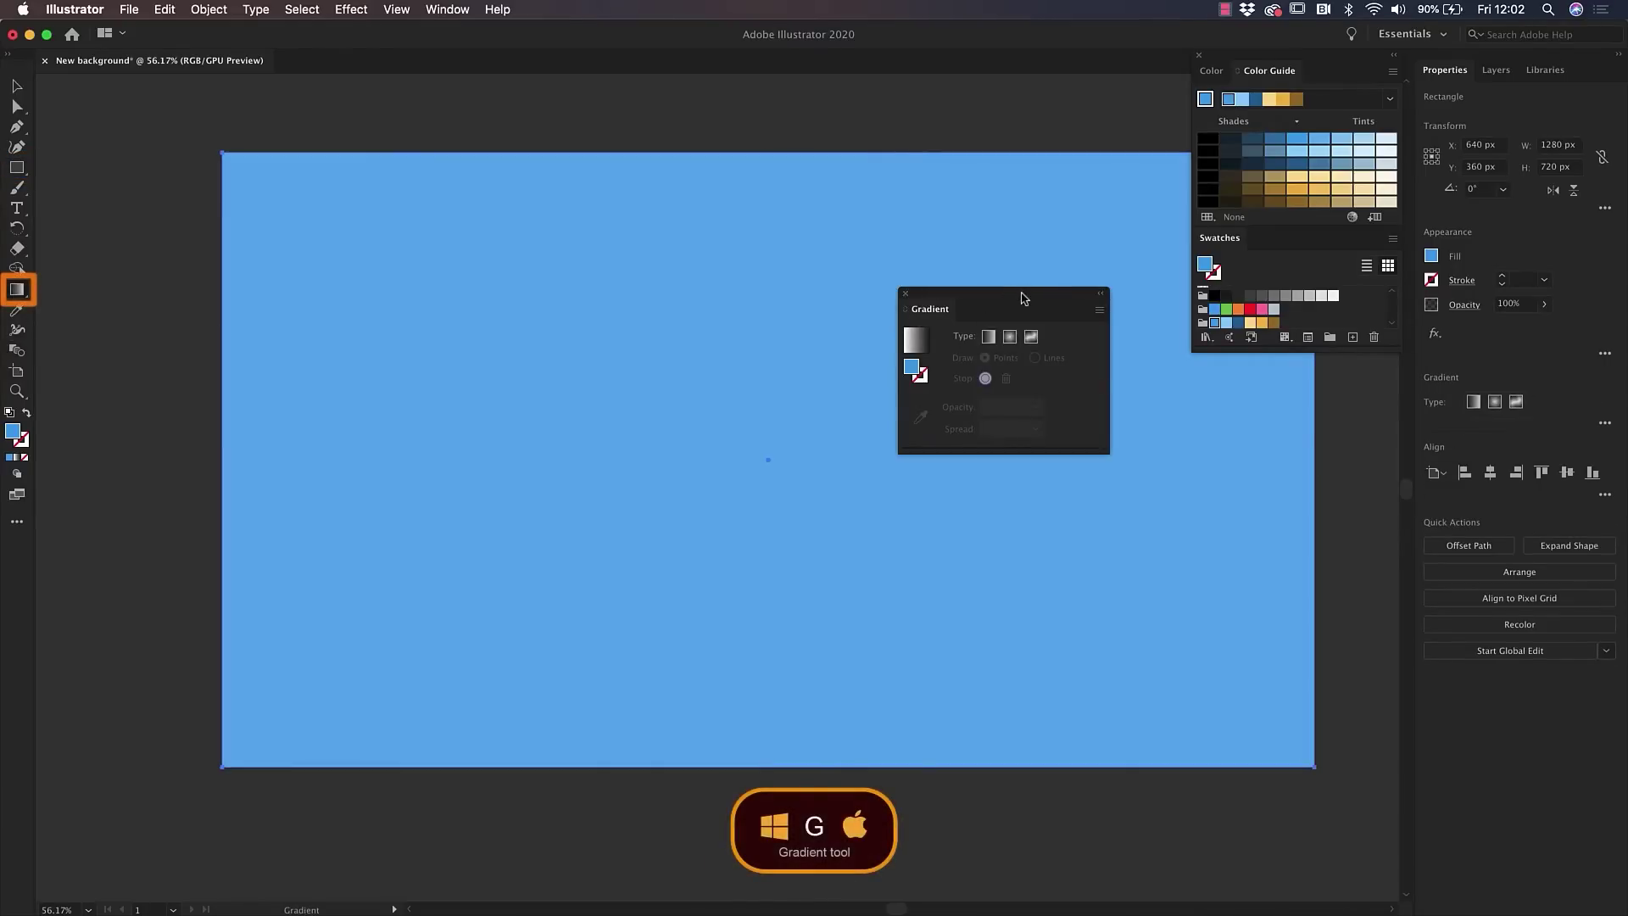
drag(1026, 297, 1252, 357)
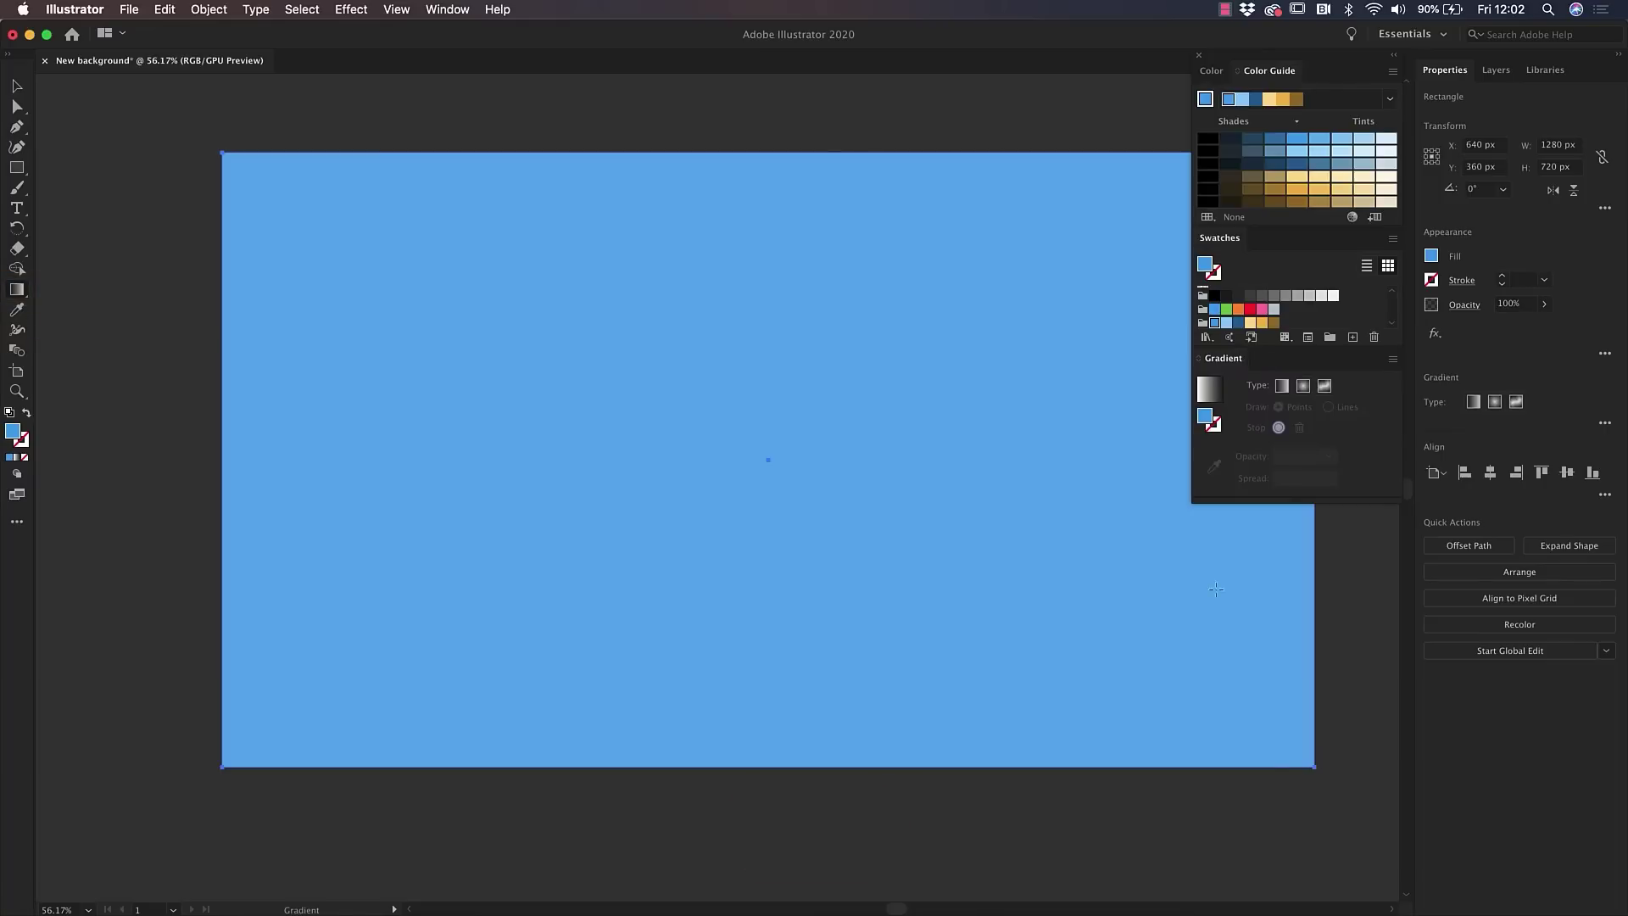
key(h)
drag(1337, 745, 1108, 753)
click(1321, 386)
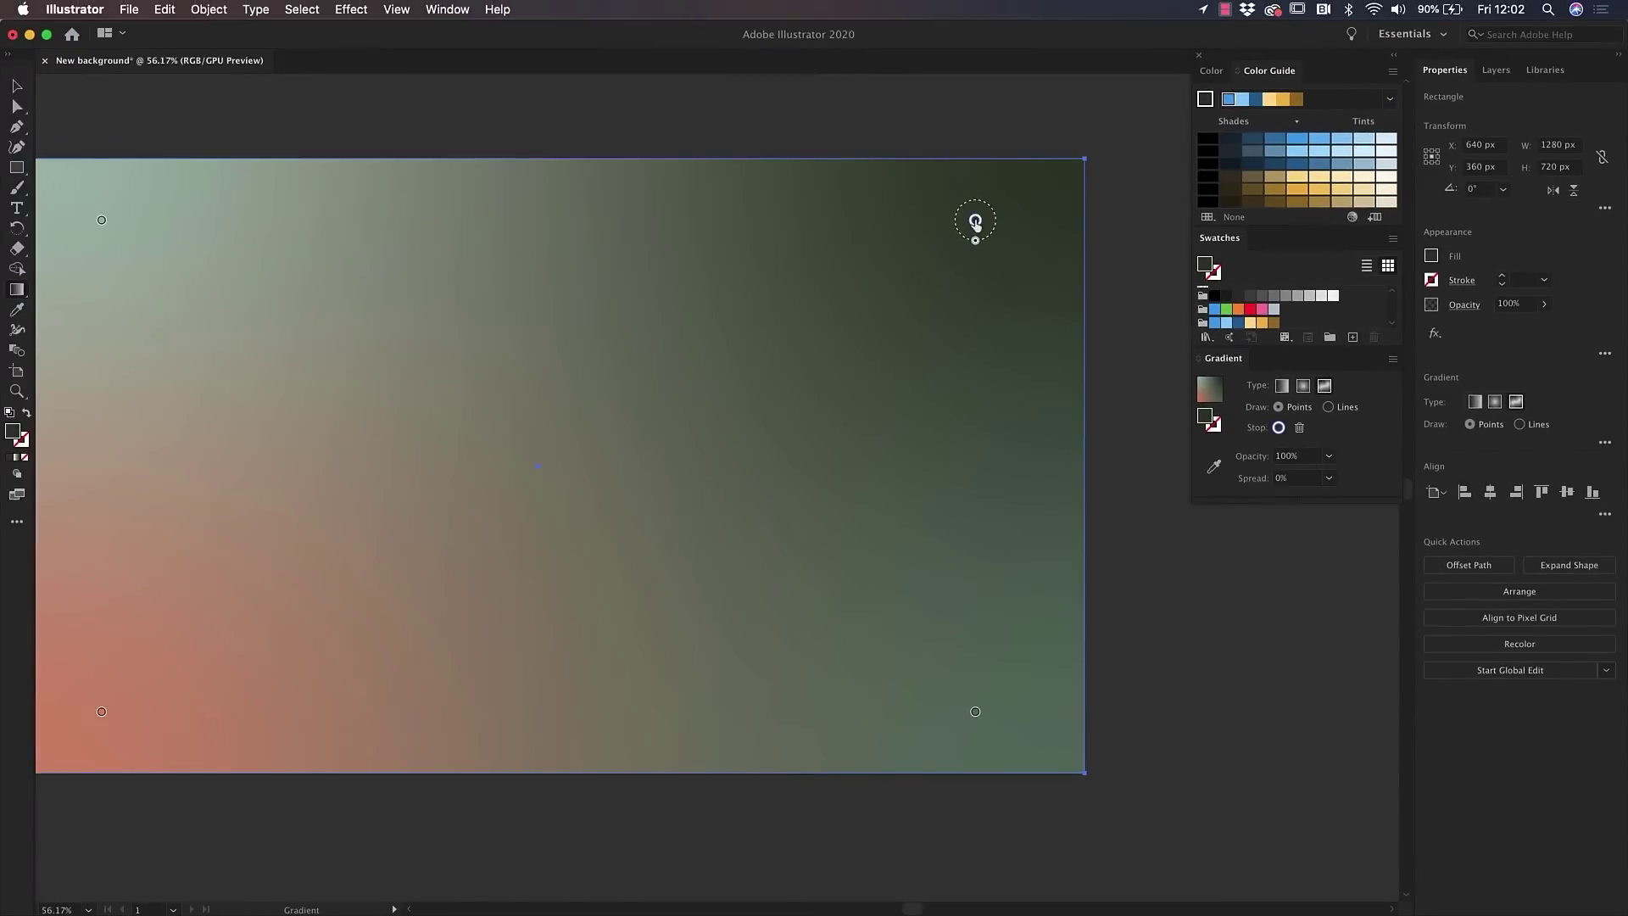
- Make the top-right gradient point light blue and both bottom points pale yellow, bottom-left at 30% opacity
double_click(922, 206)
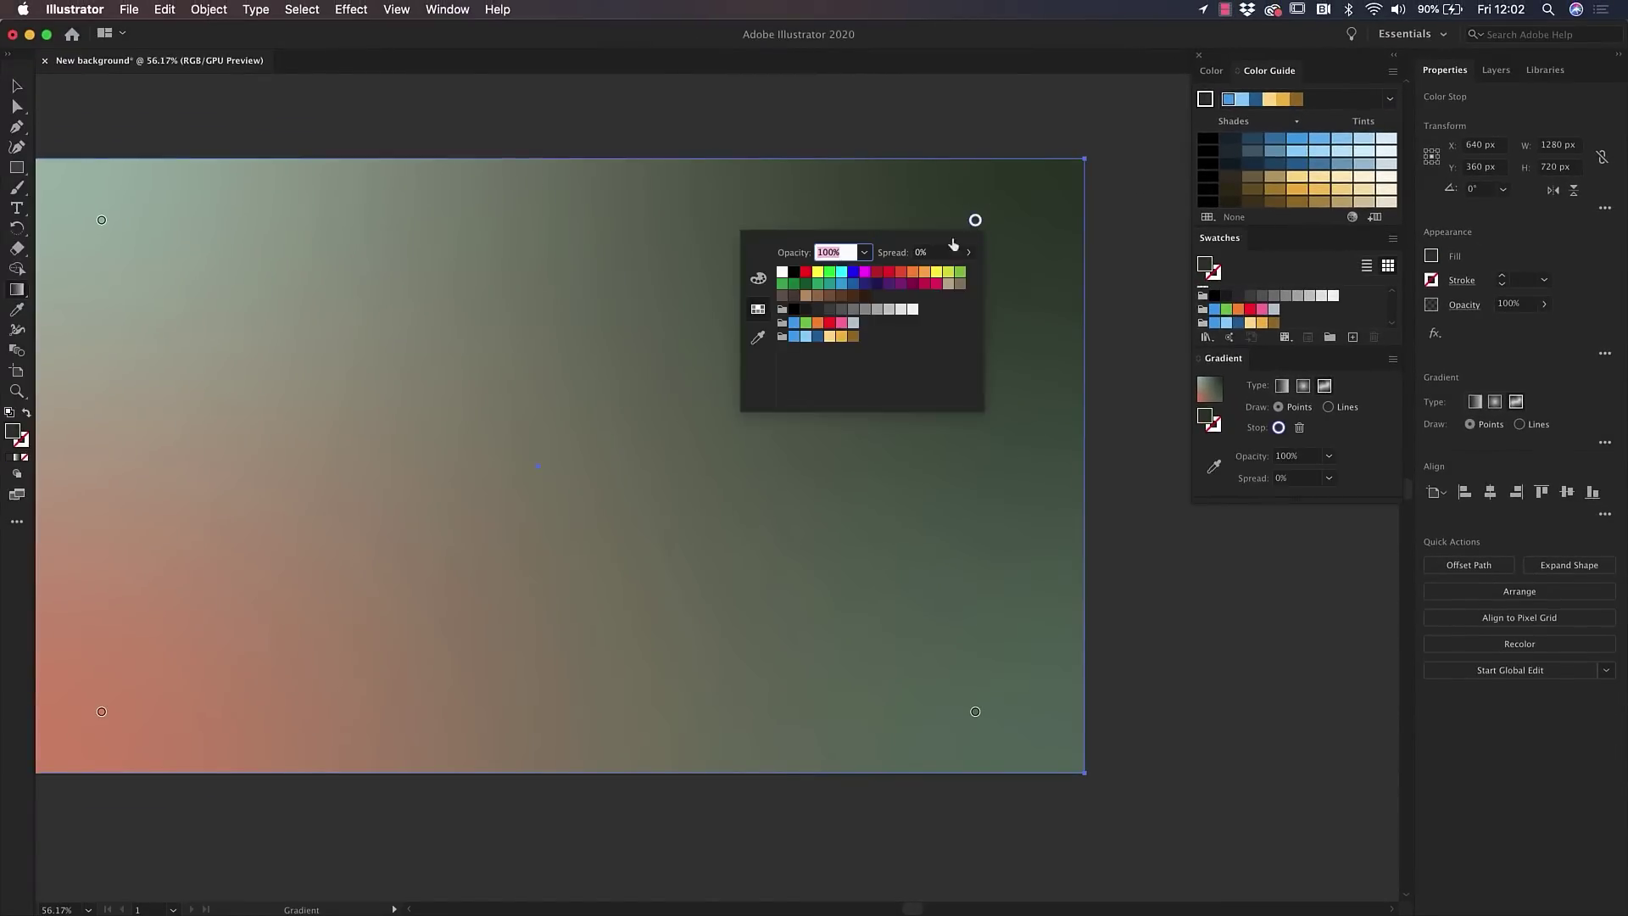
click(806, 336)
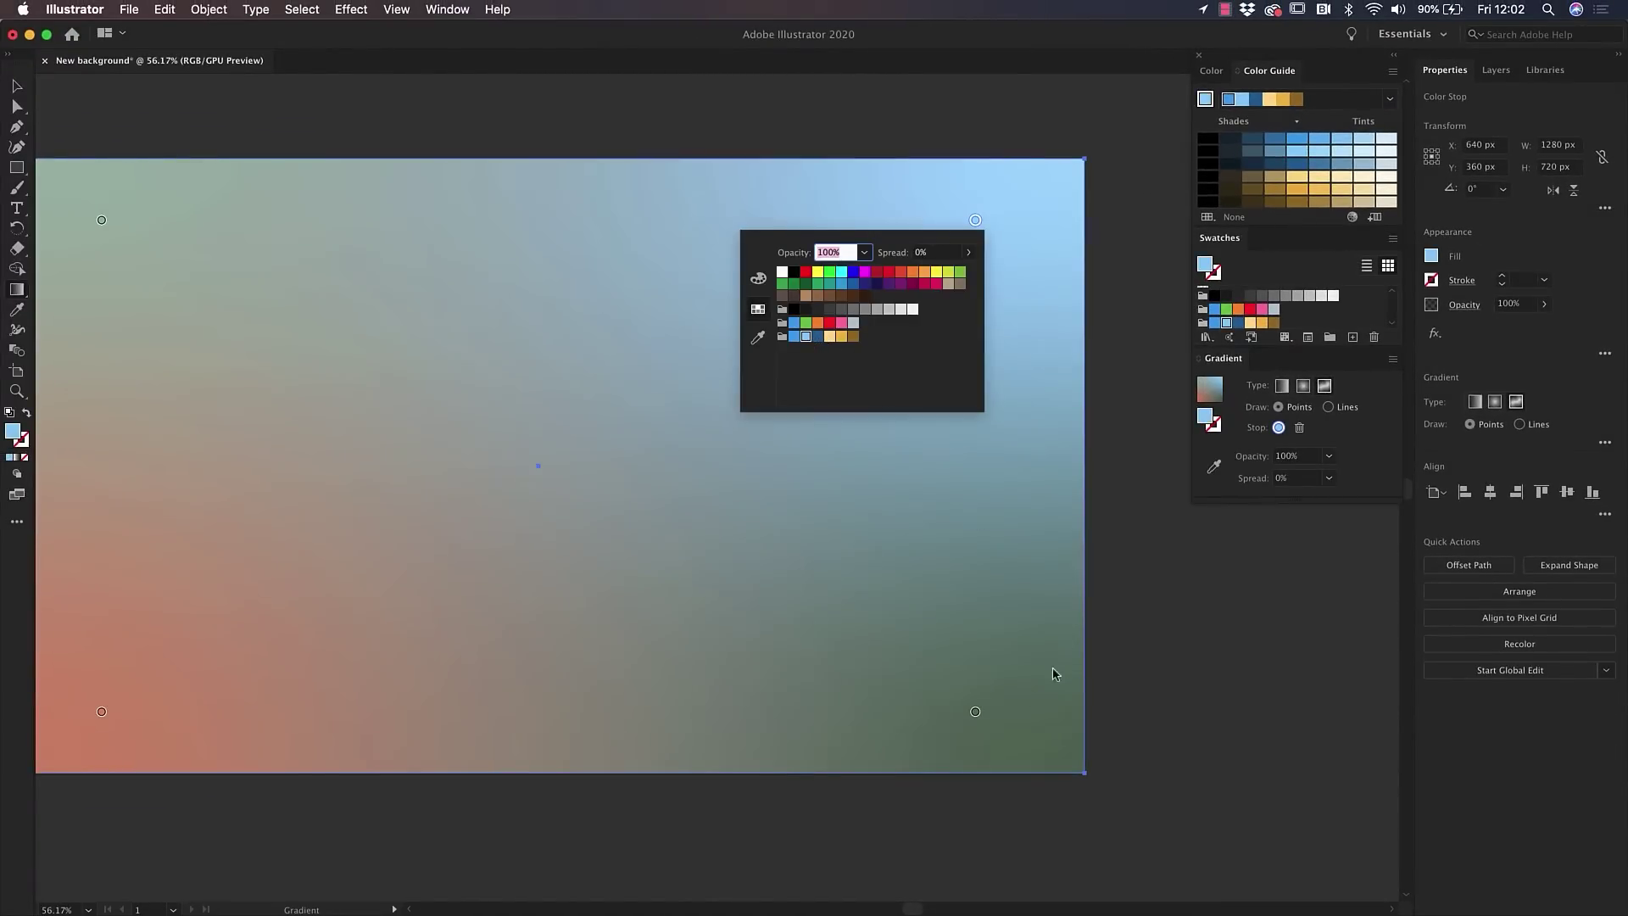
double_click(975, 712)
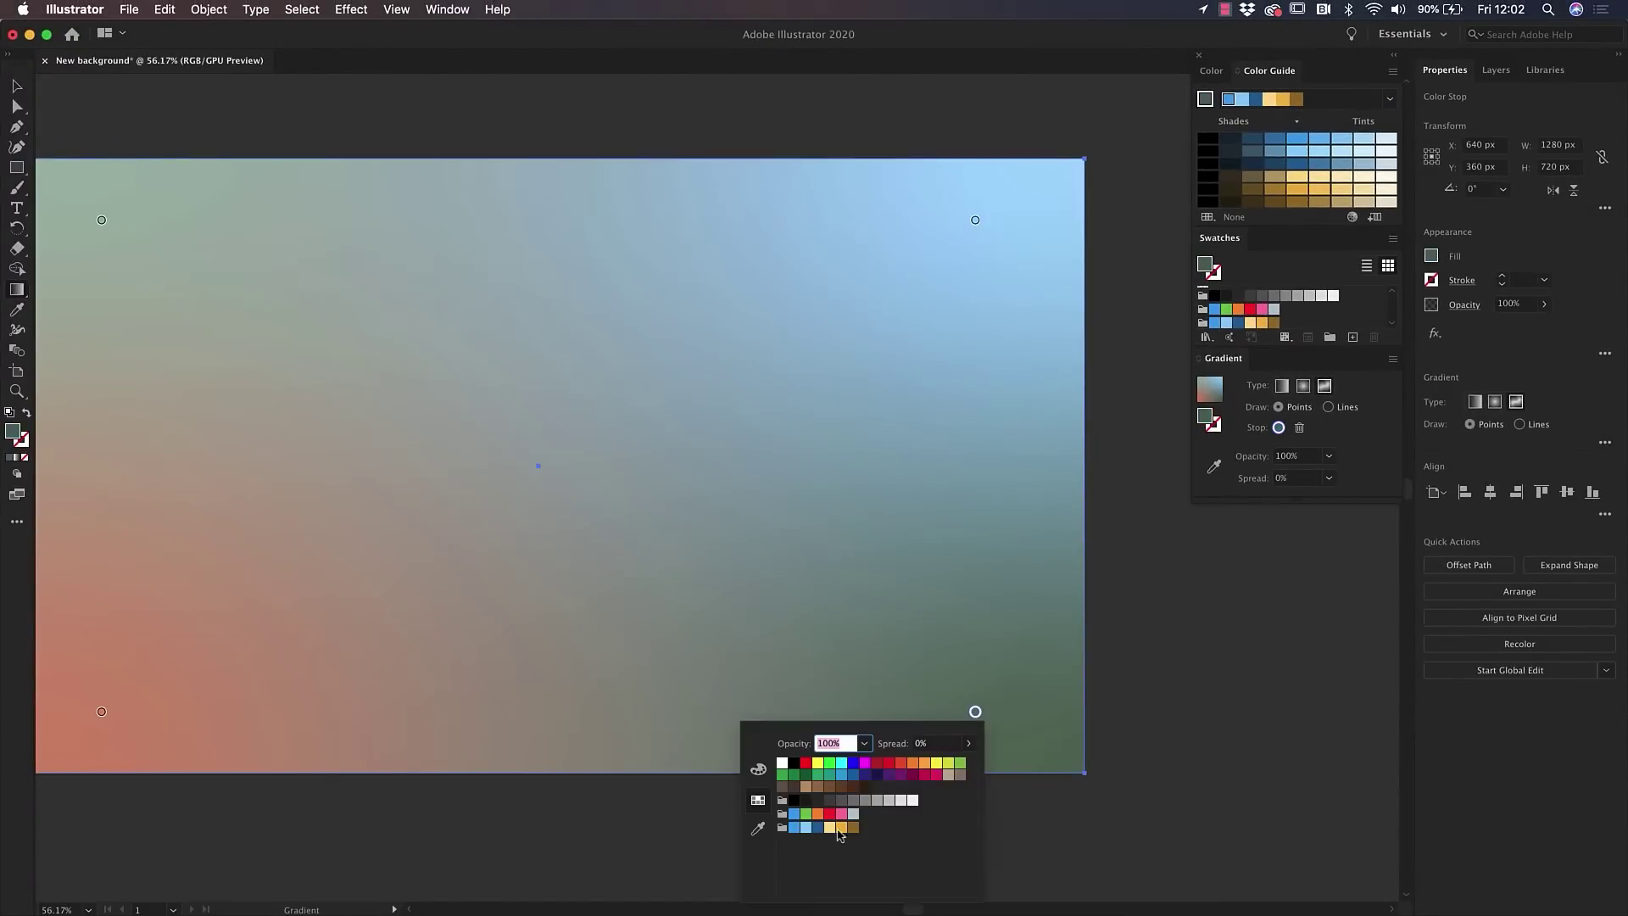
click(830, 827)
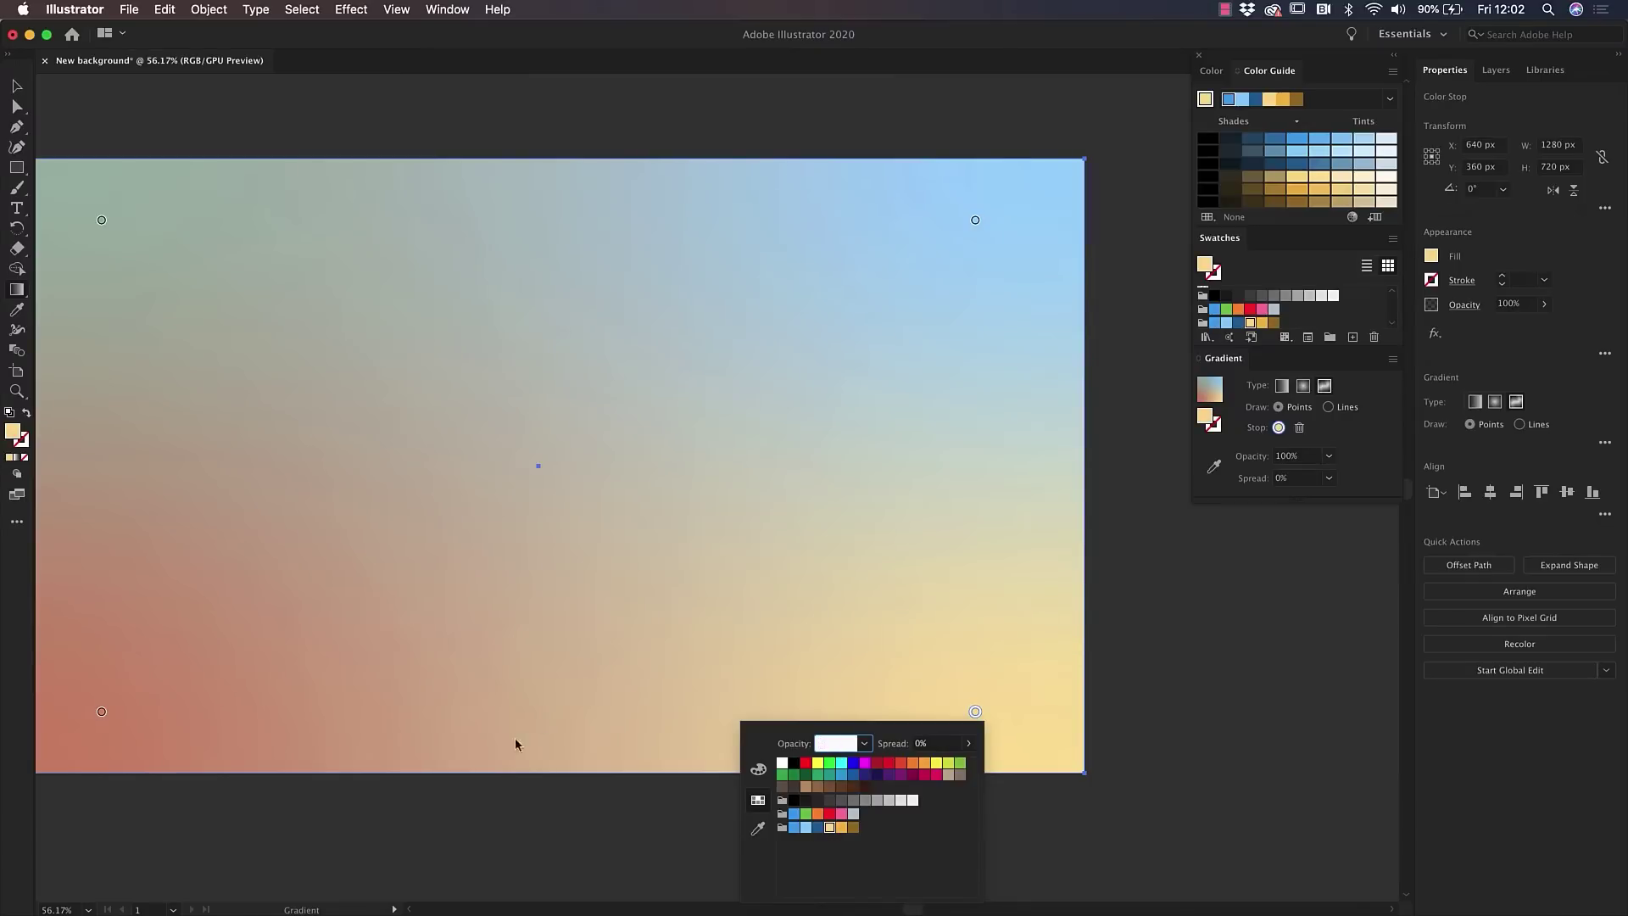
double_click(102, 712)
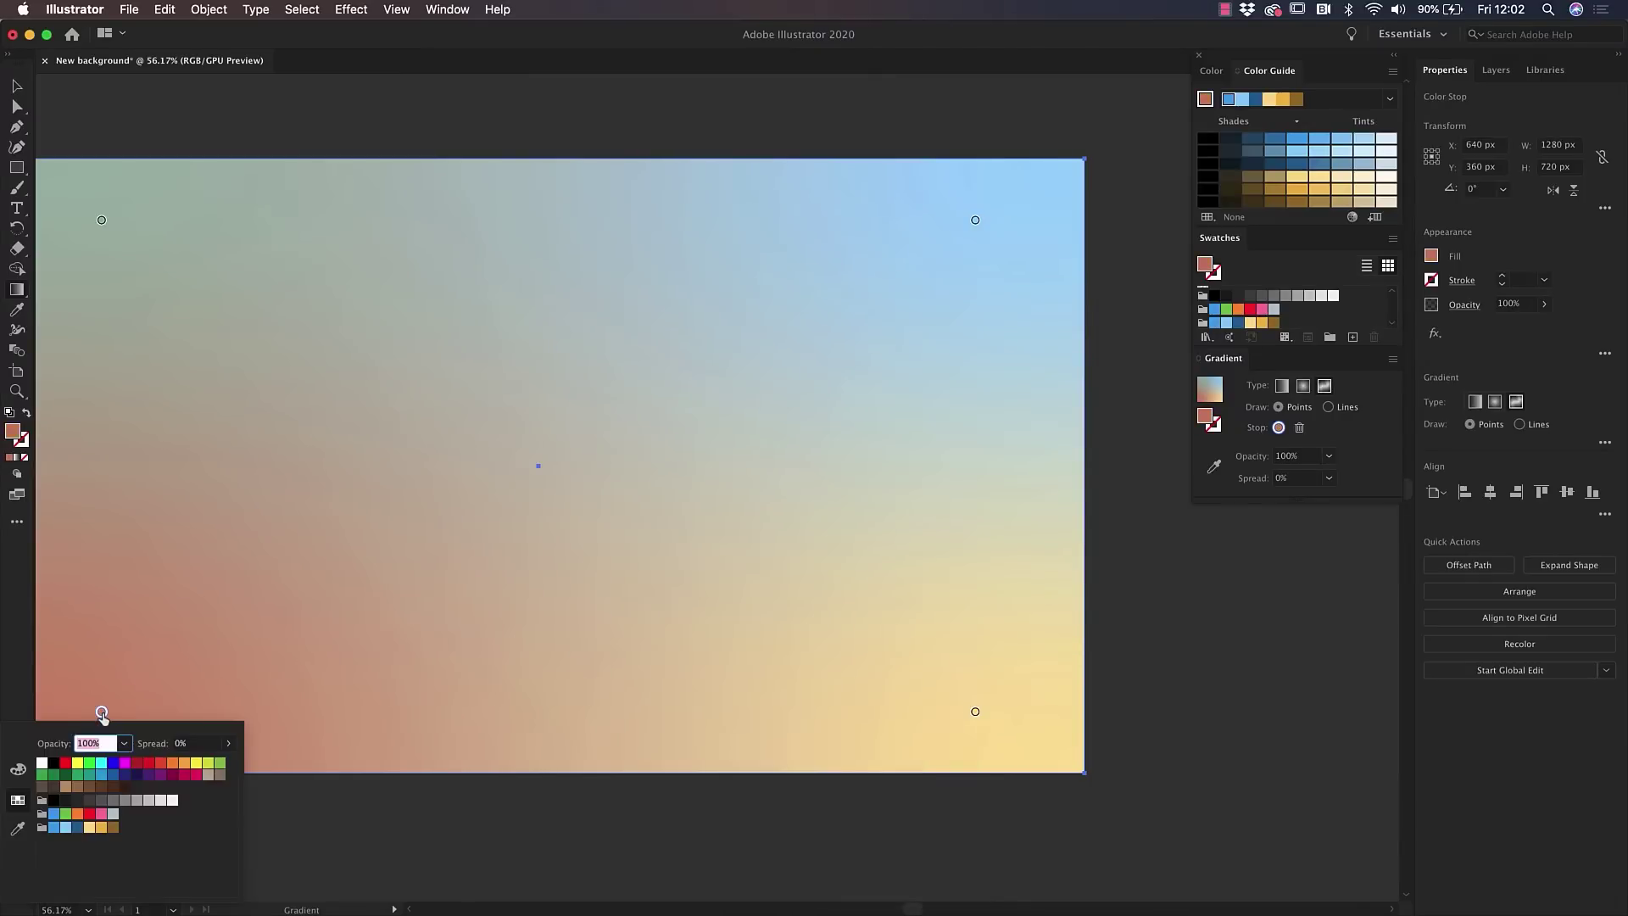
click(89, 828)
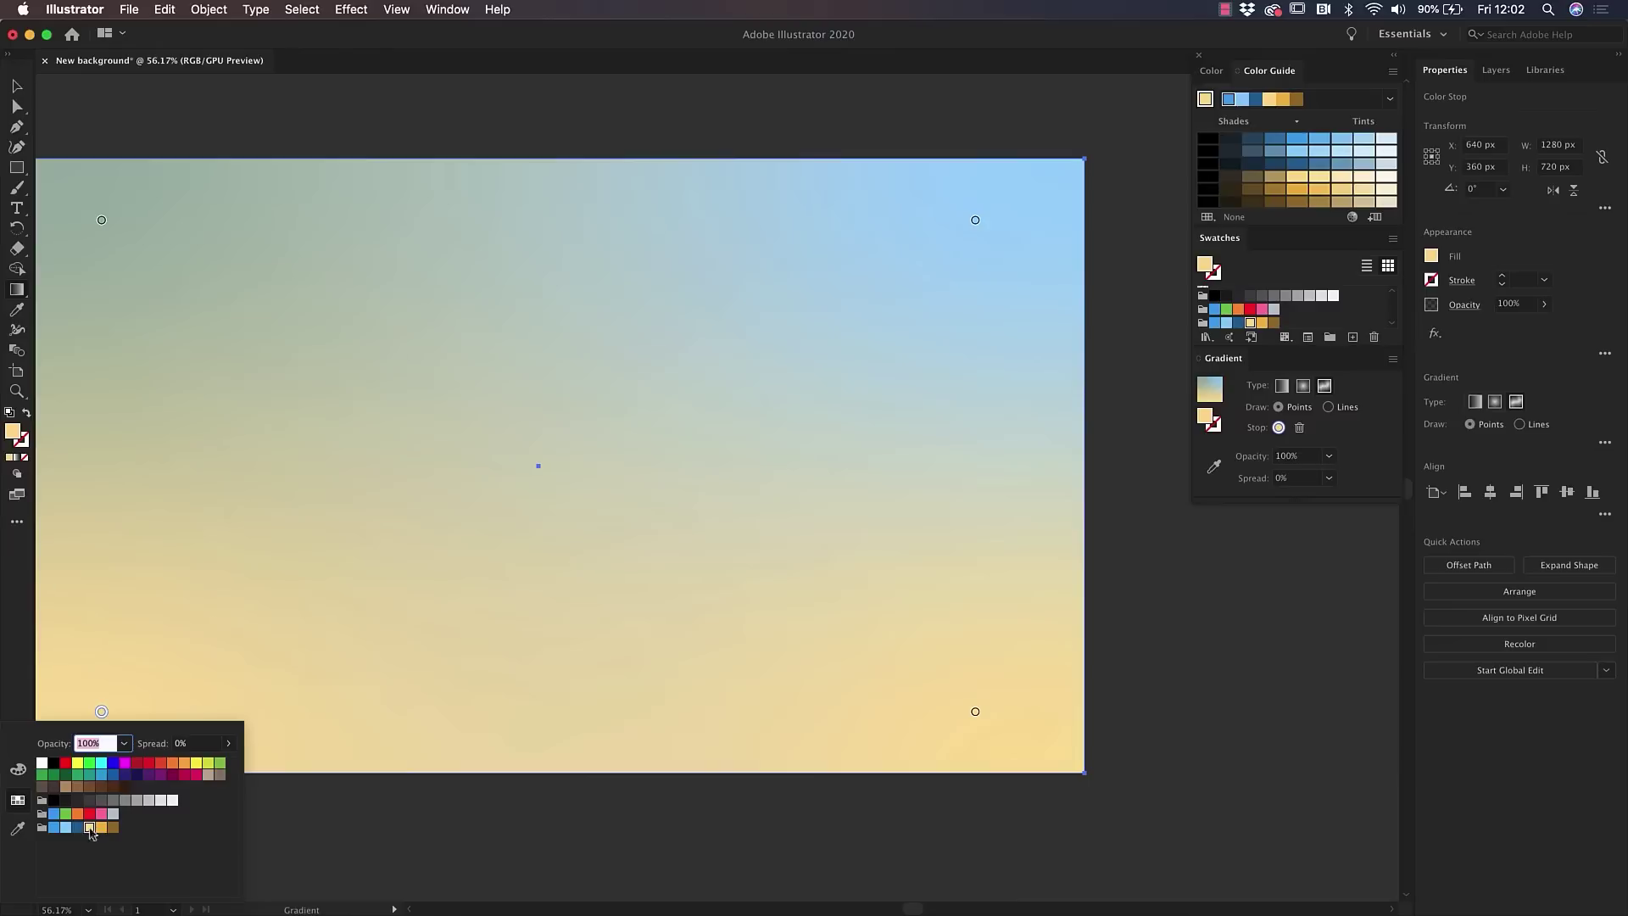
click(123, 743)
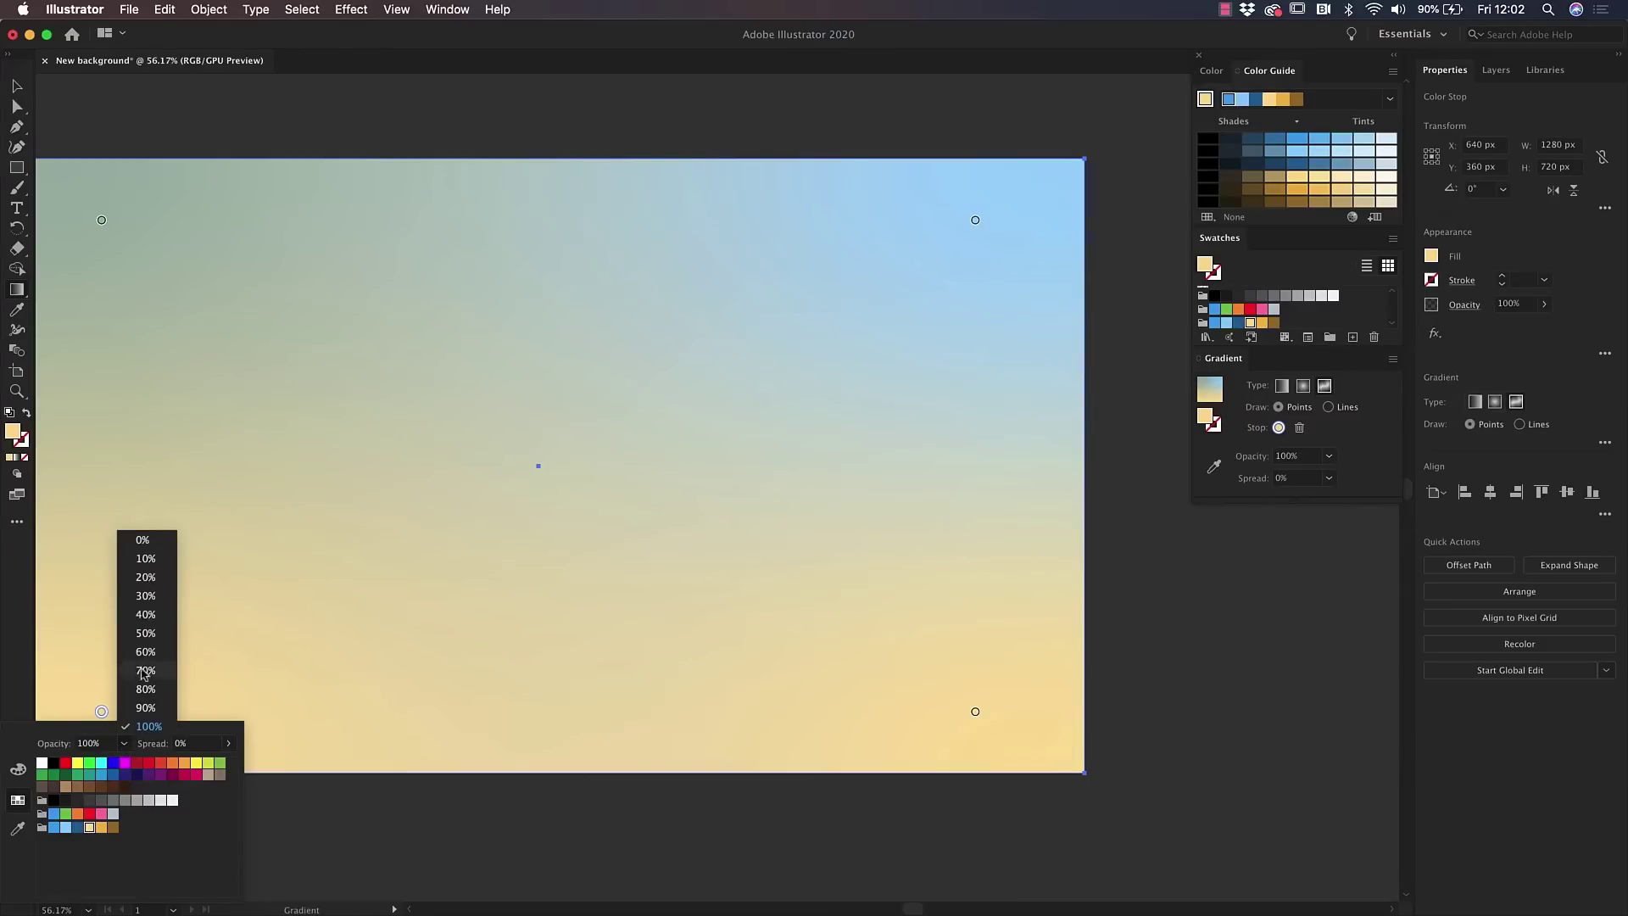
click(153, 596)
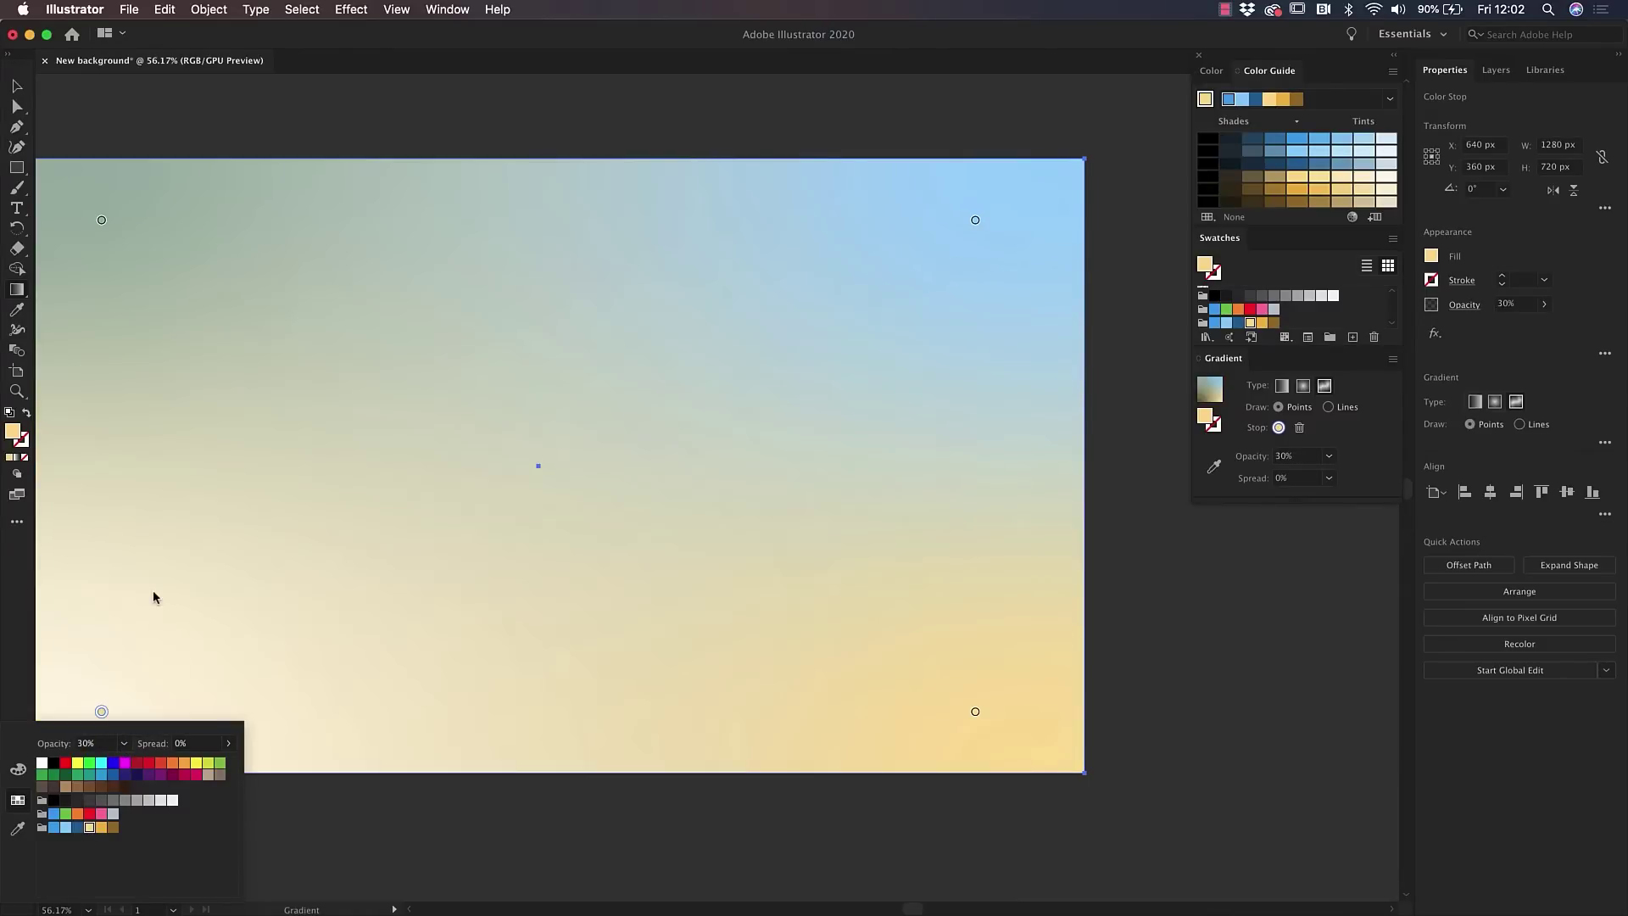
click(353, 792)
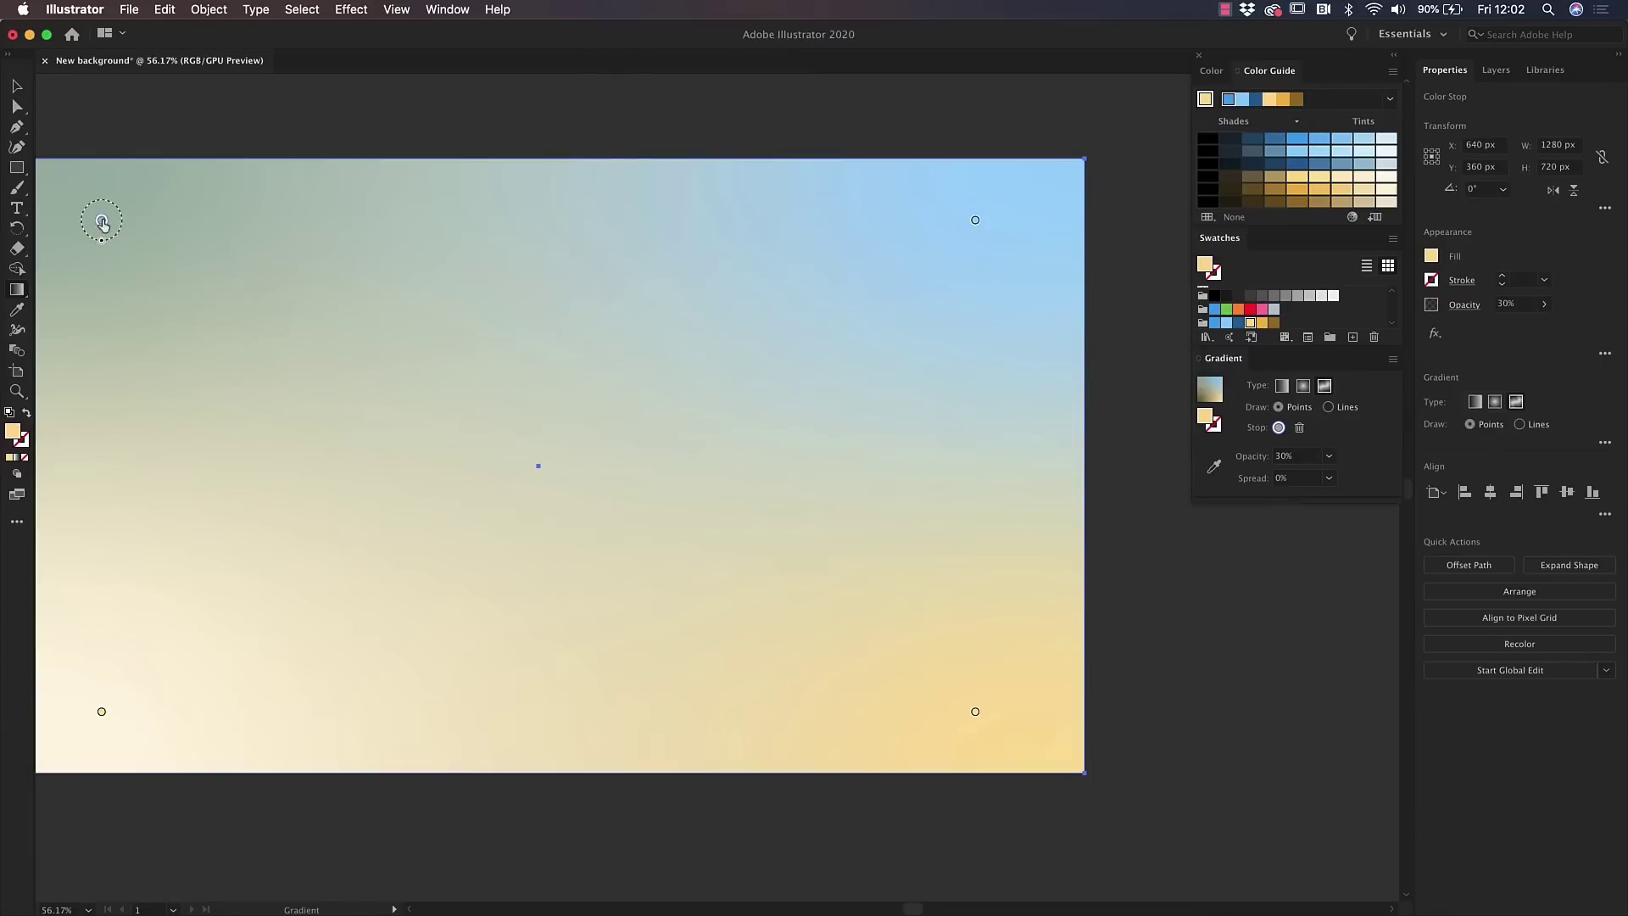
- Move the top-left gradient point to the upper middle and add a new point near the bottom
drag(103, 220, 352, 365)
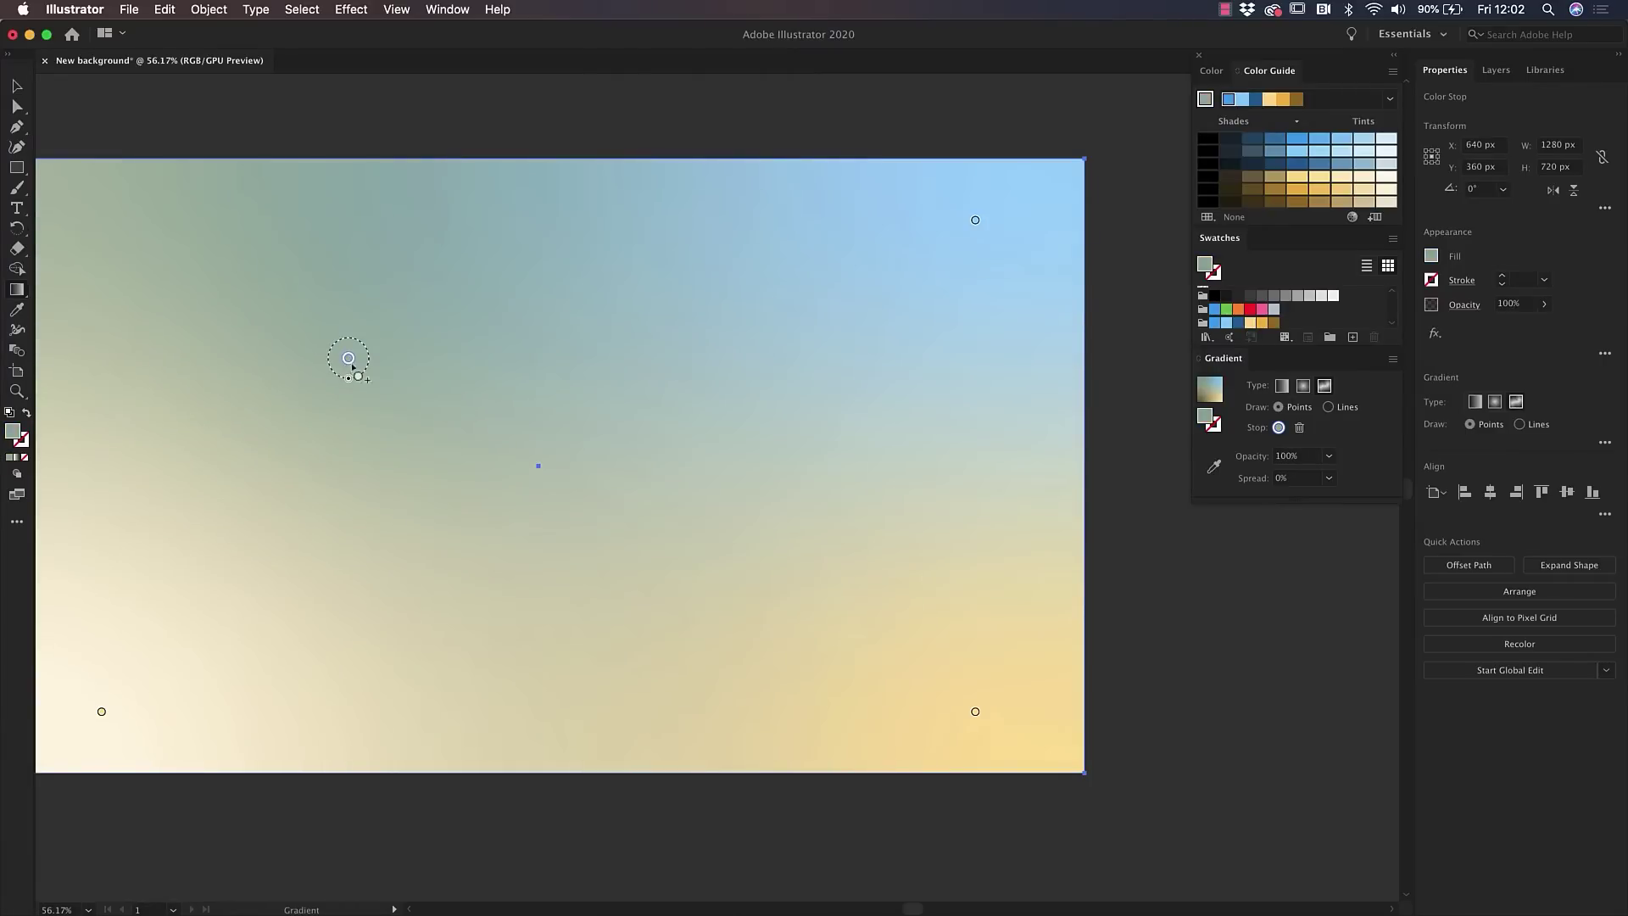
click(385, 473)
drag(380, 473, 433, 836)
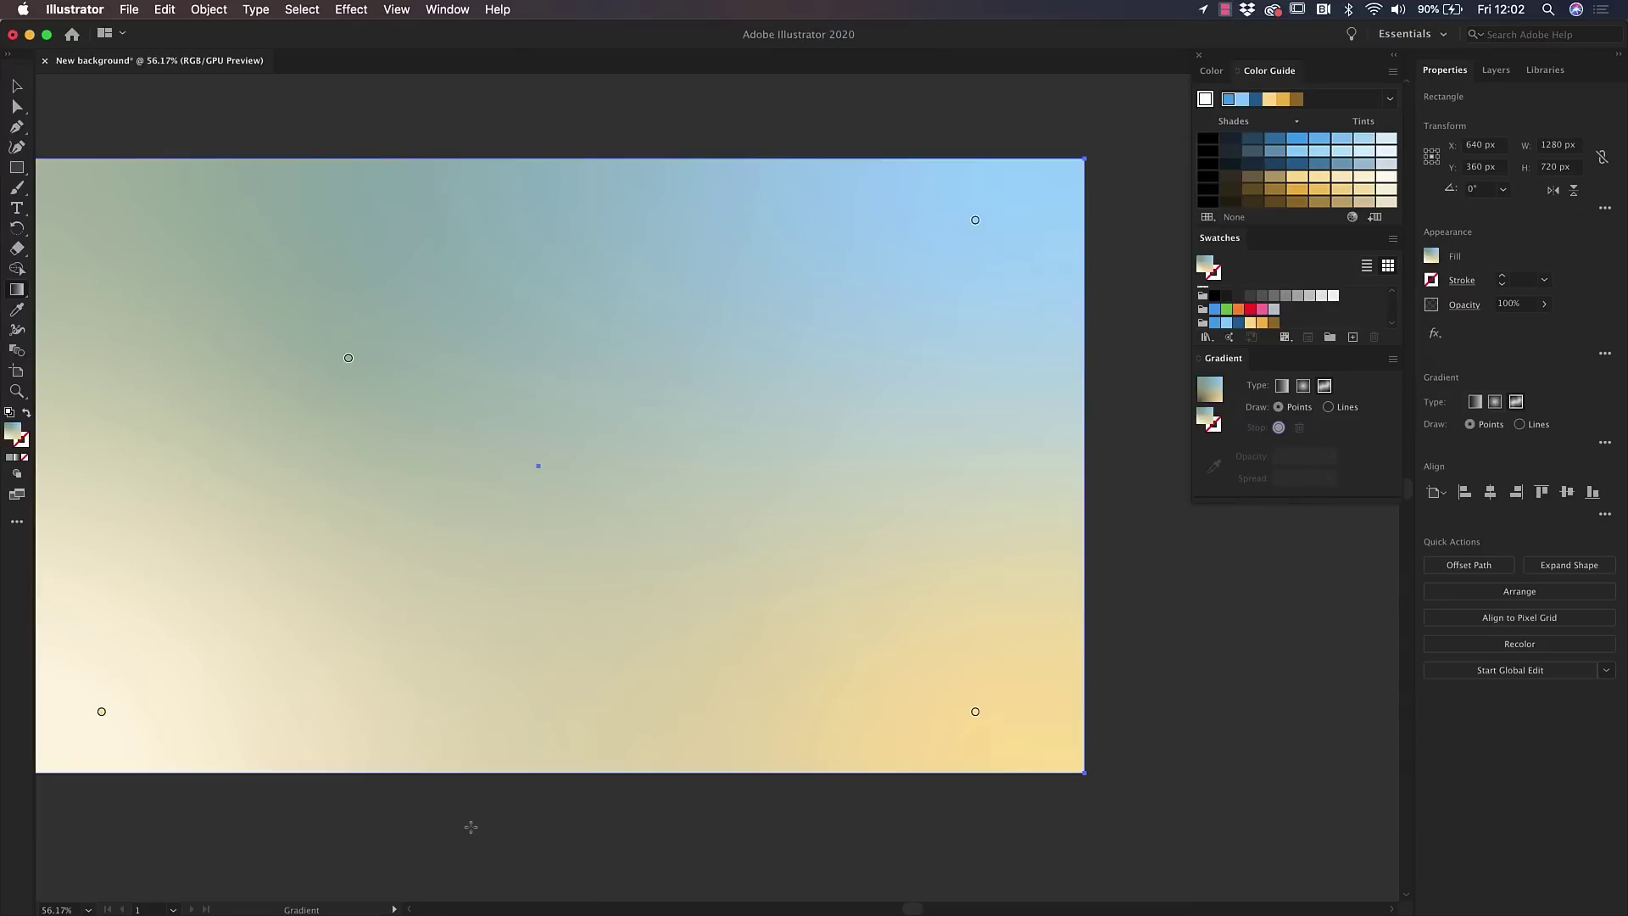
key(v)
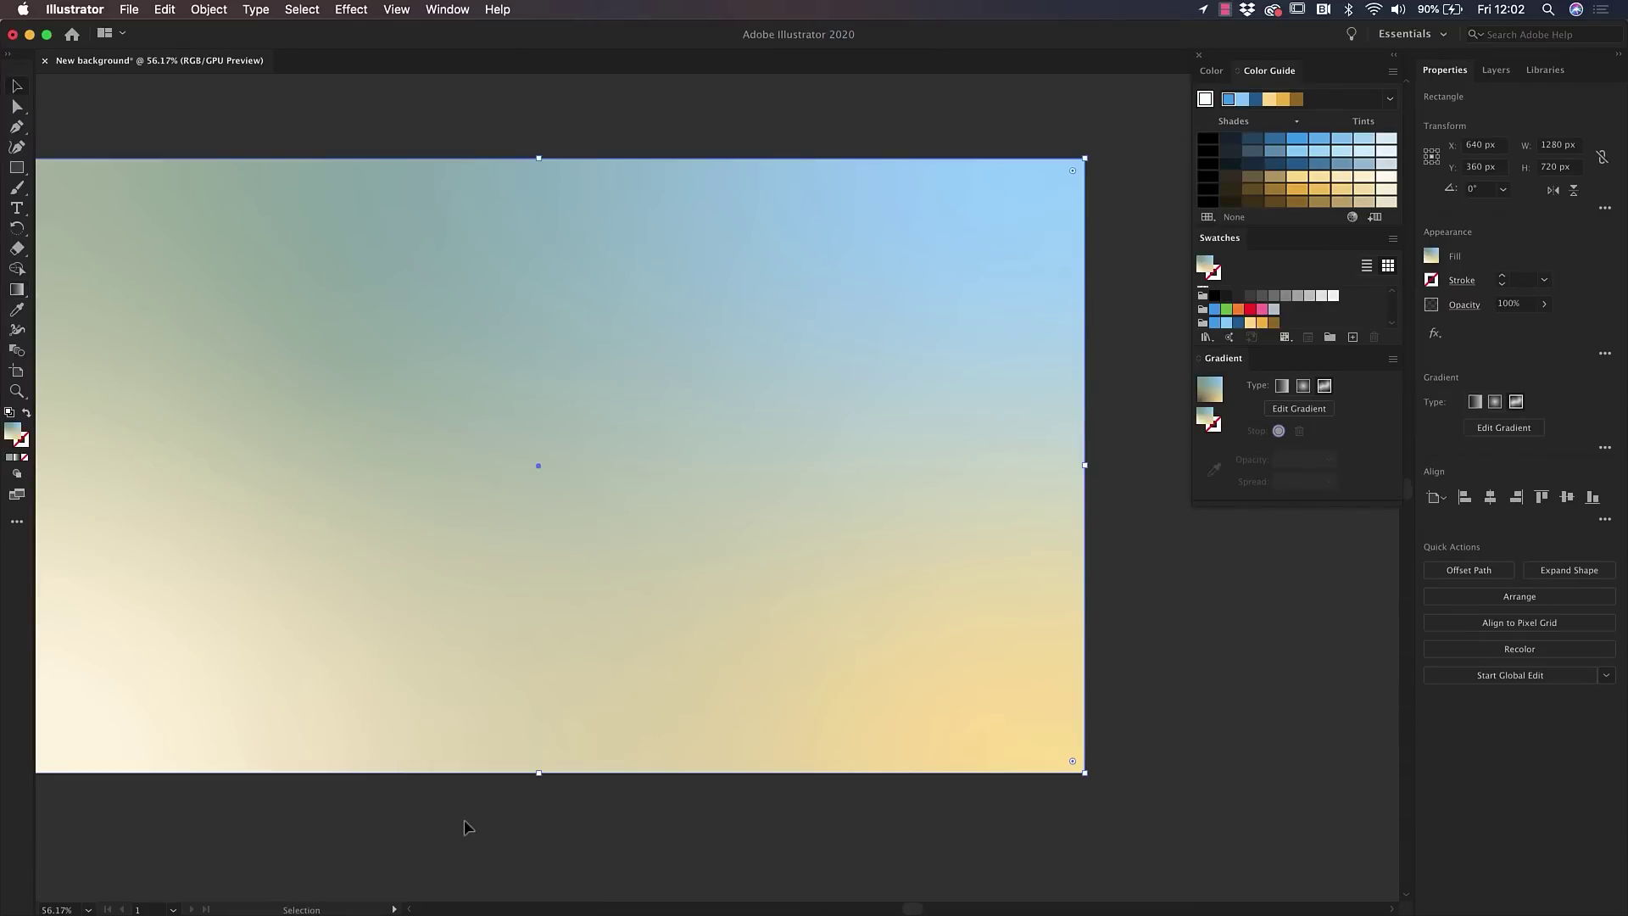
key(space)
drag(465, 819, 543, 796)
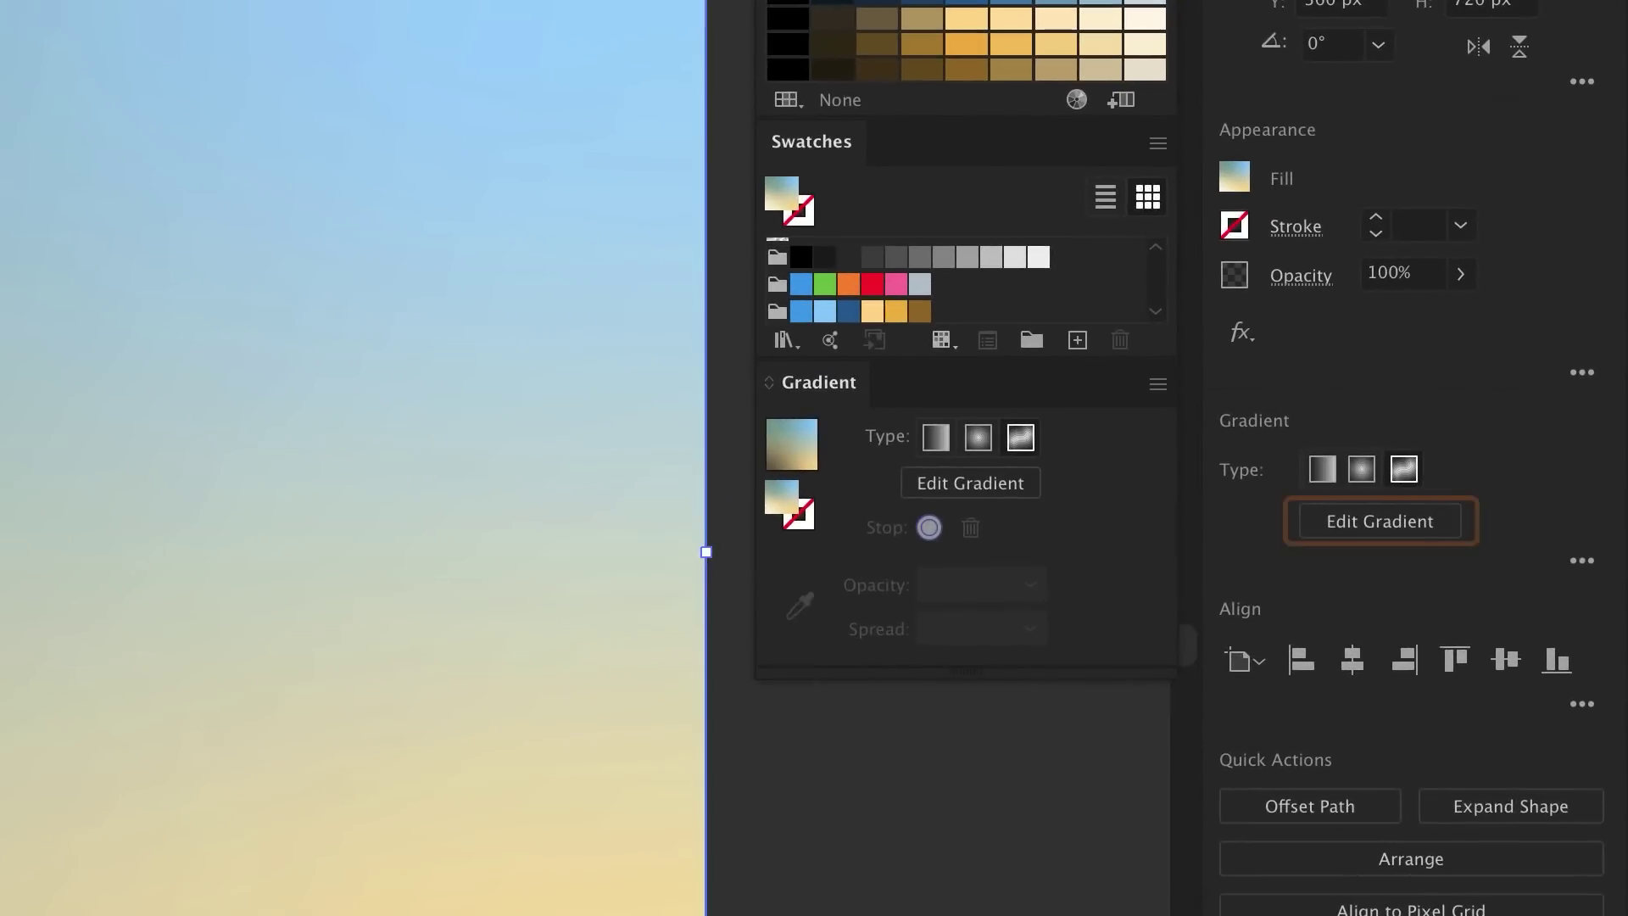
click(1418, 534)
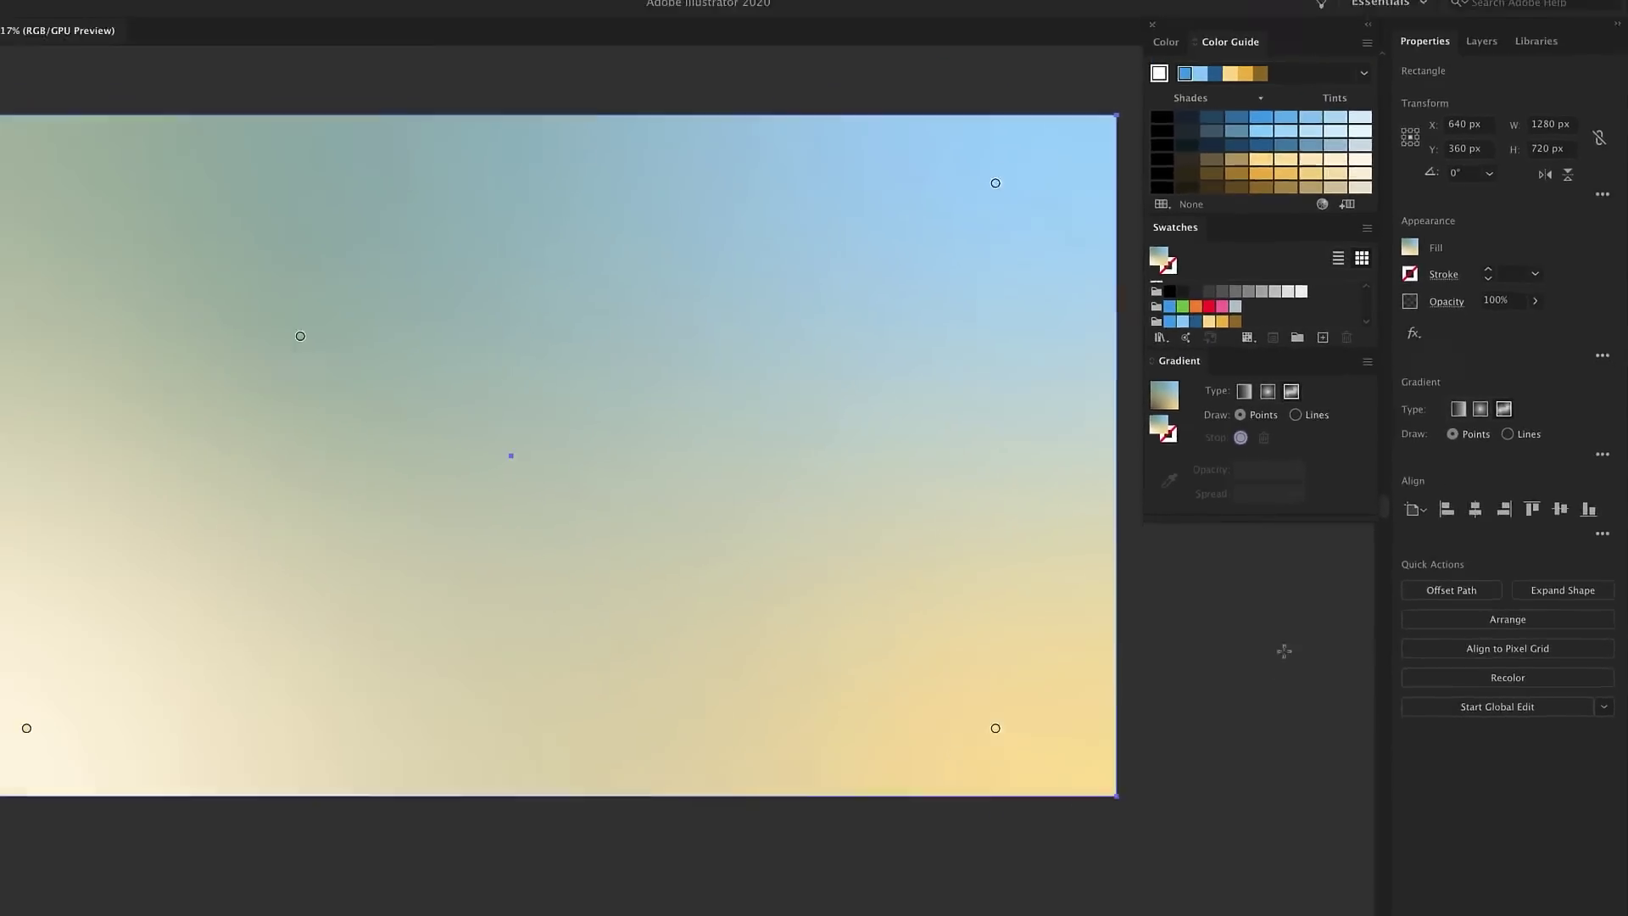
key(v)
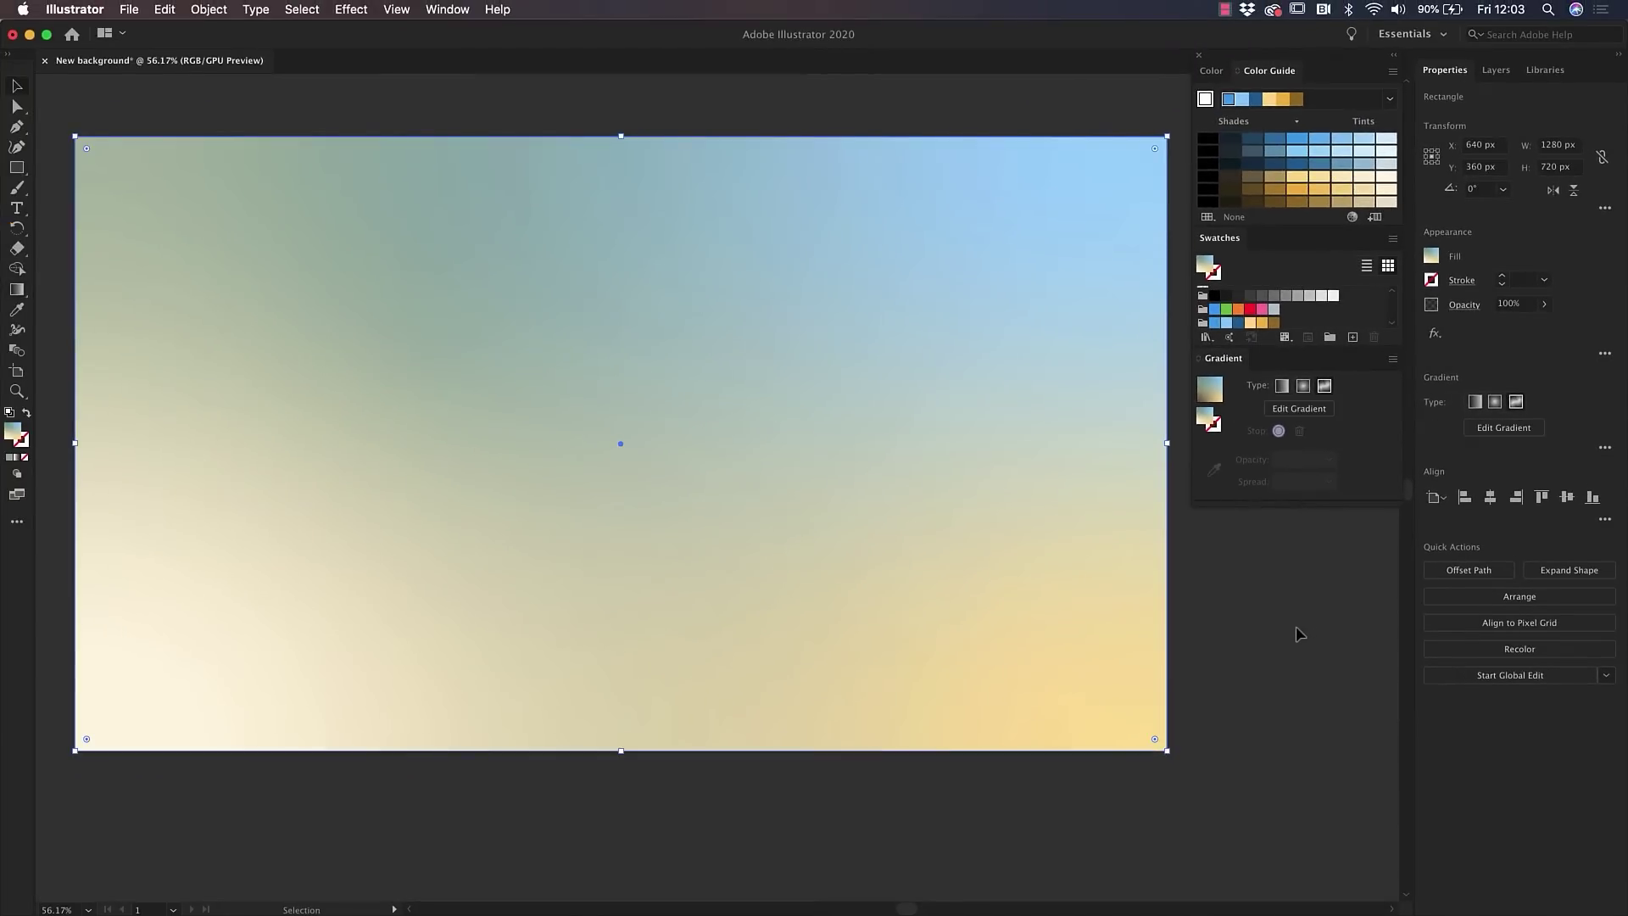
scroll(1295, 627, down, 2)
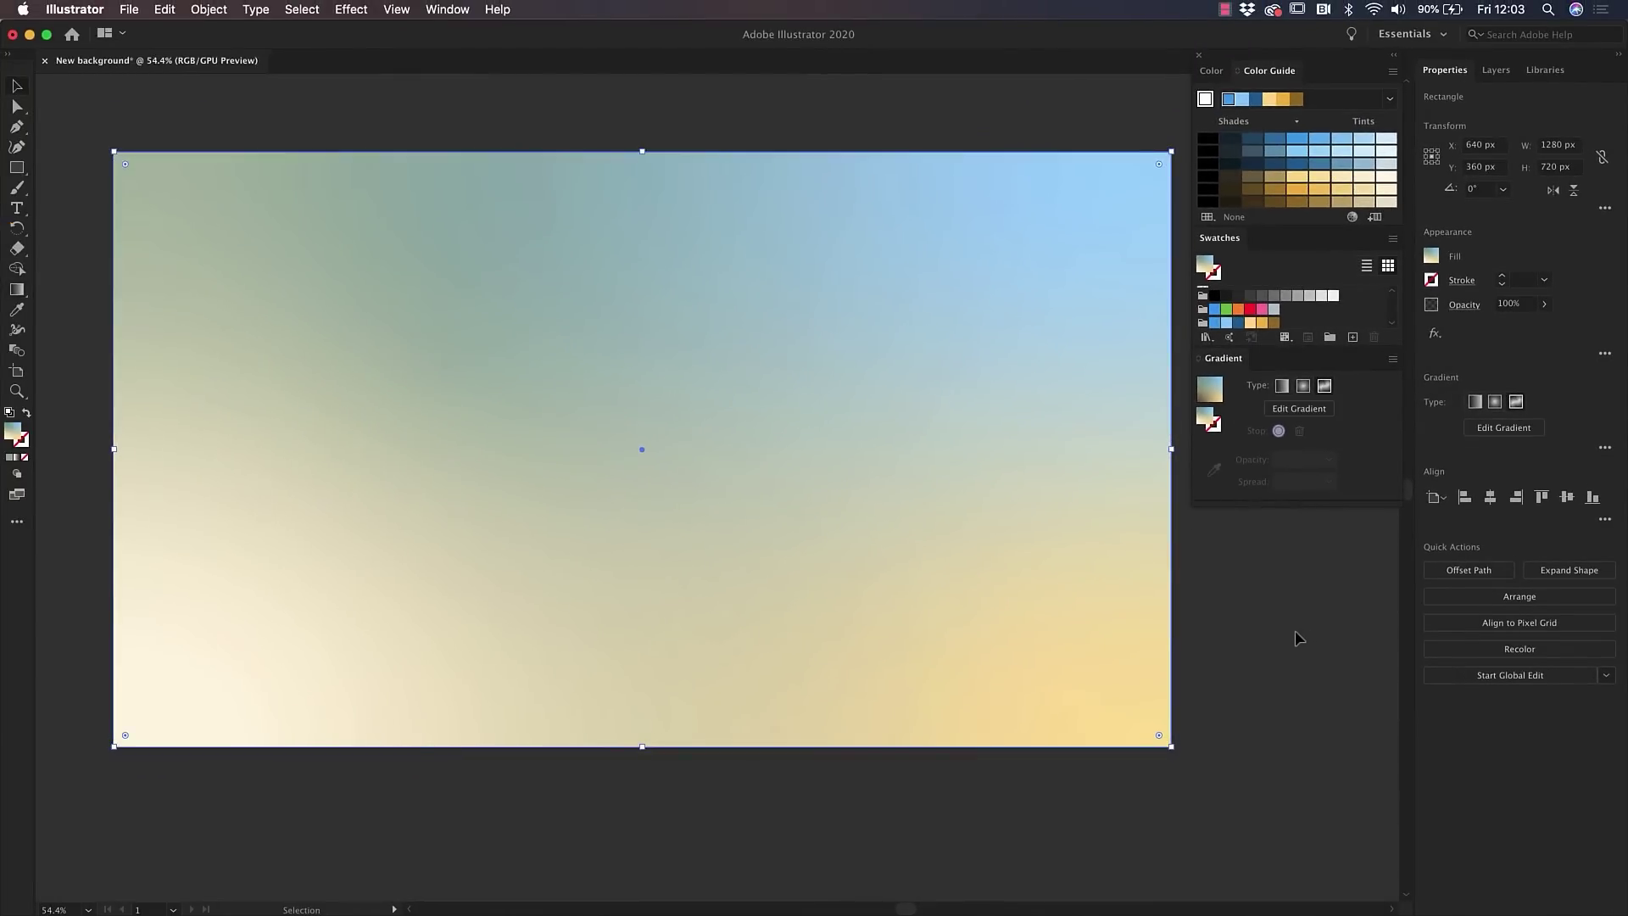
drag(1294, 629, 1263, 630)
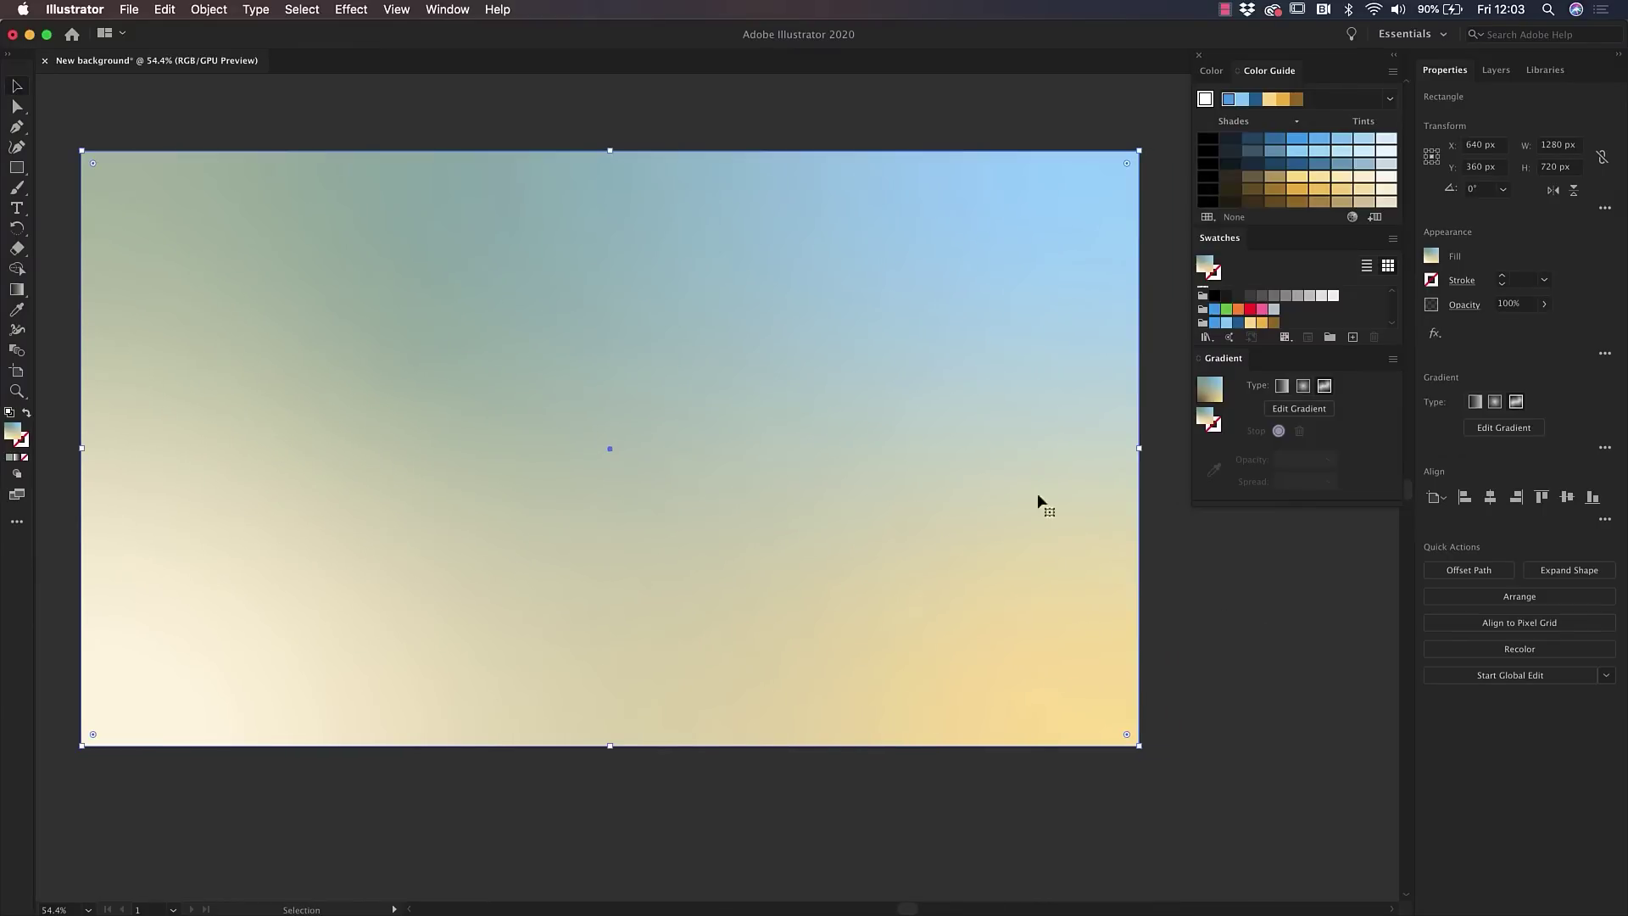
key(m)
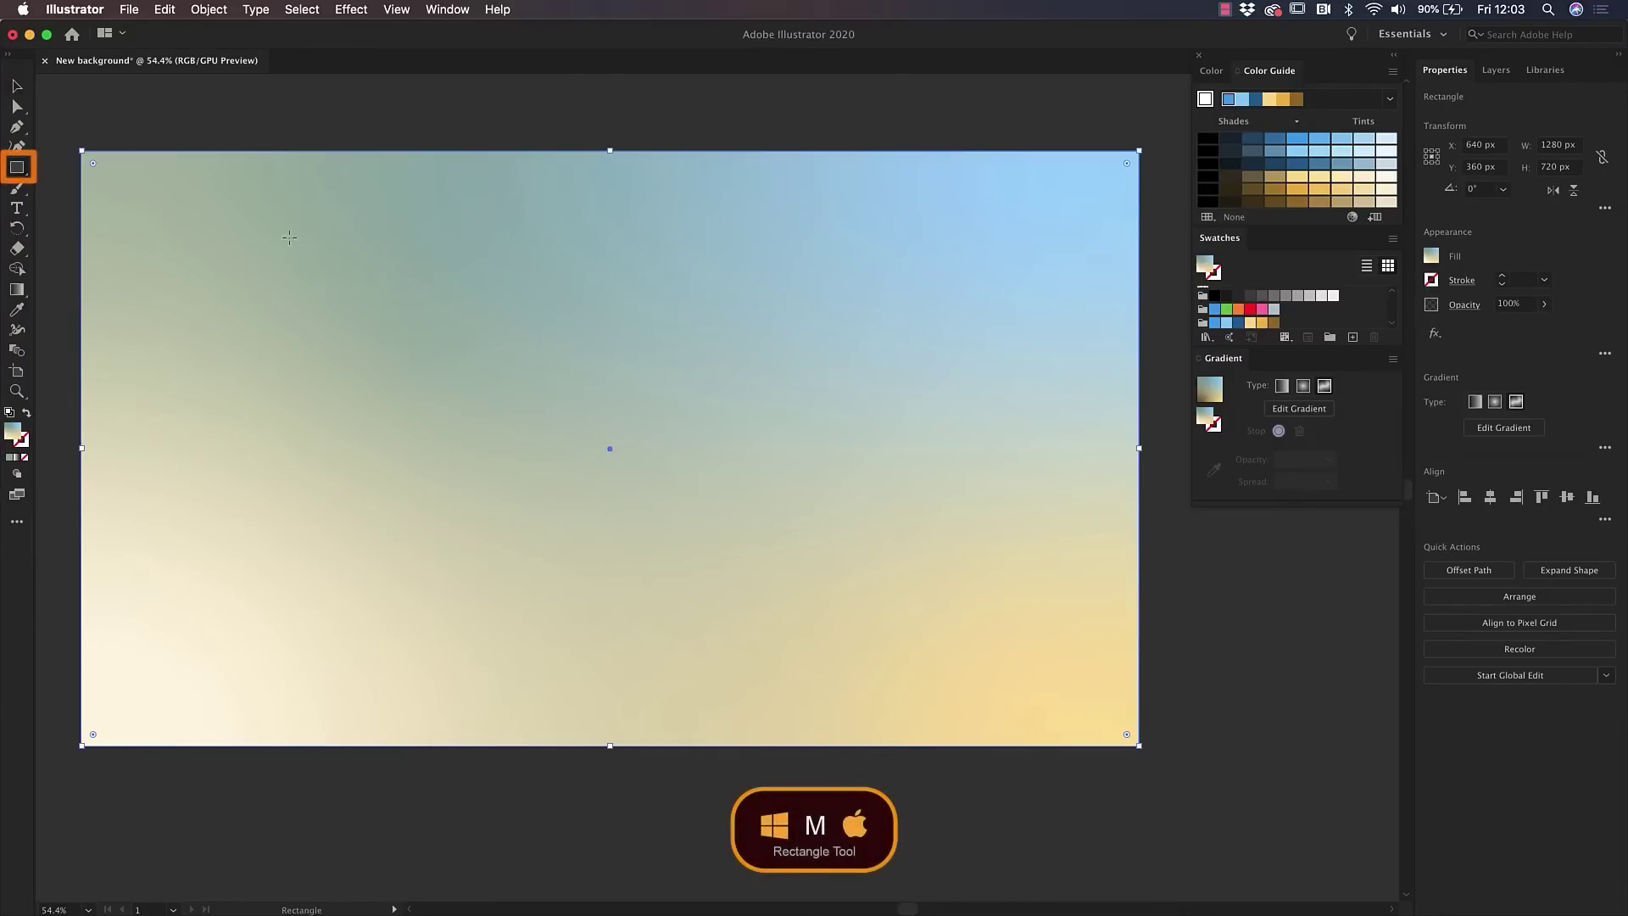
- Draw a long thin dark blue bar across the upper artboard and nudge it slightly left
drag(297, 254, 1185, 279)
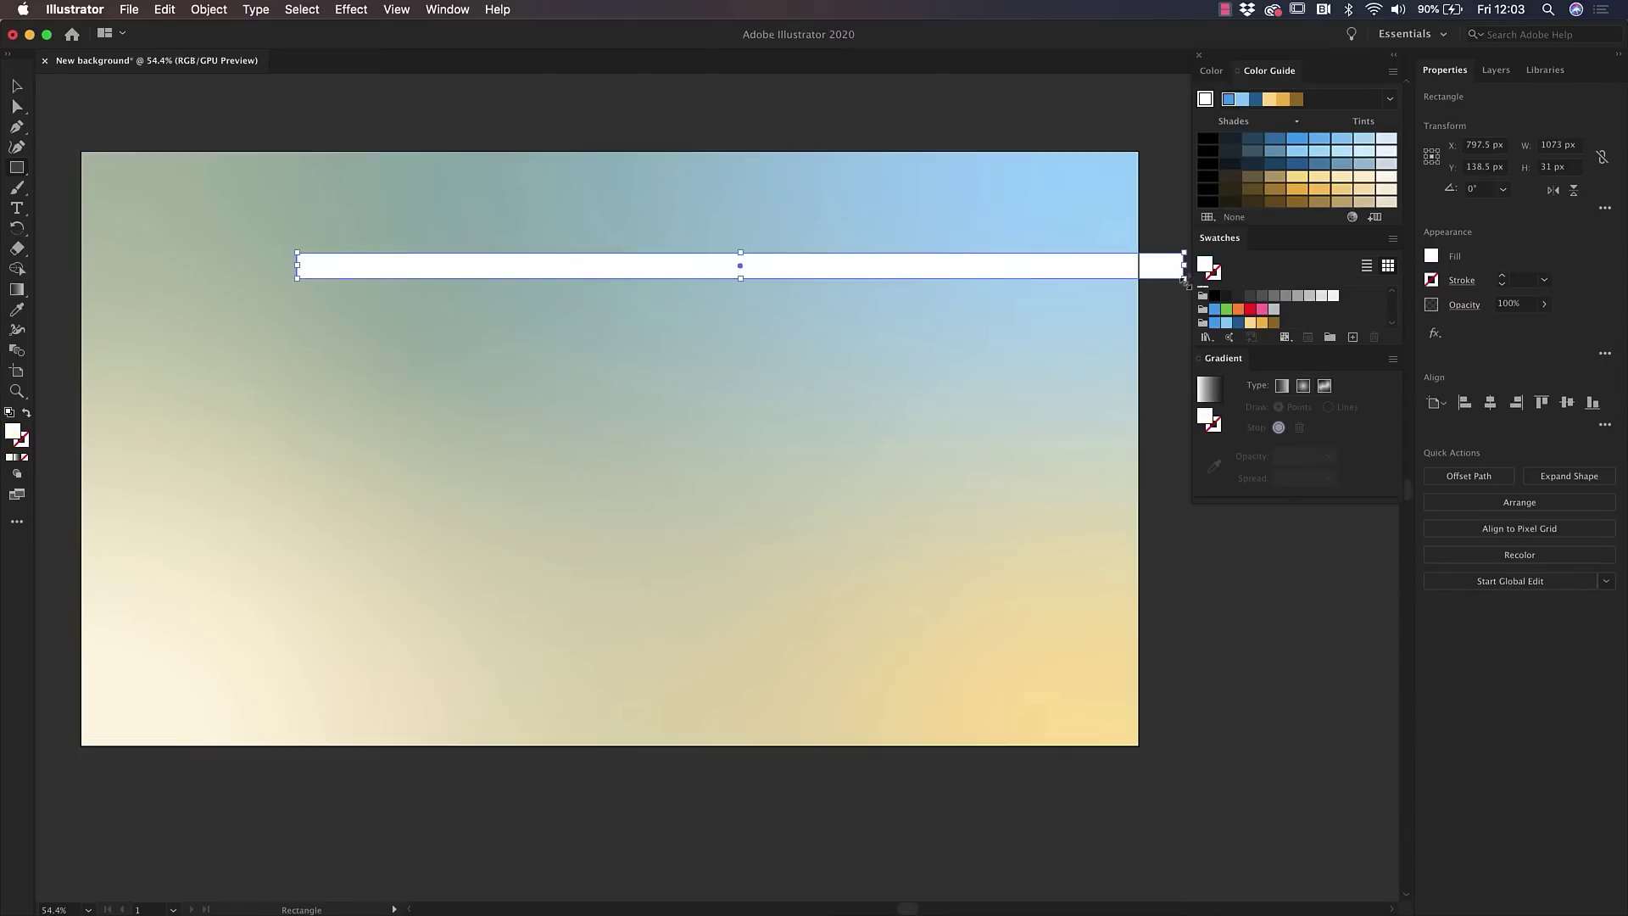
click(1239, 324)
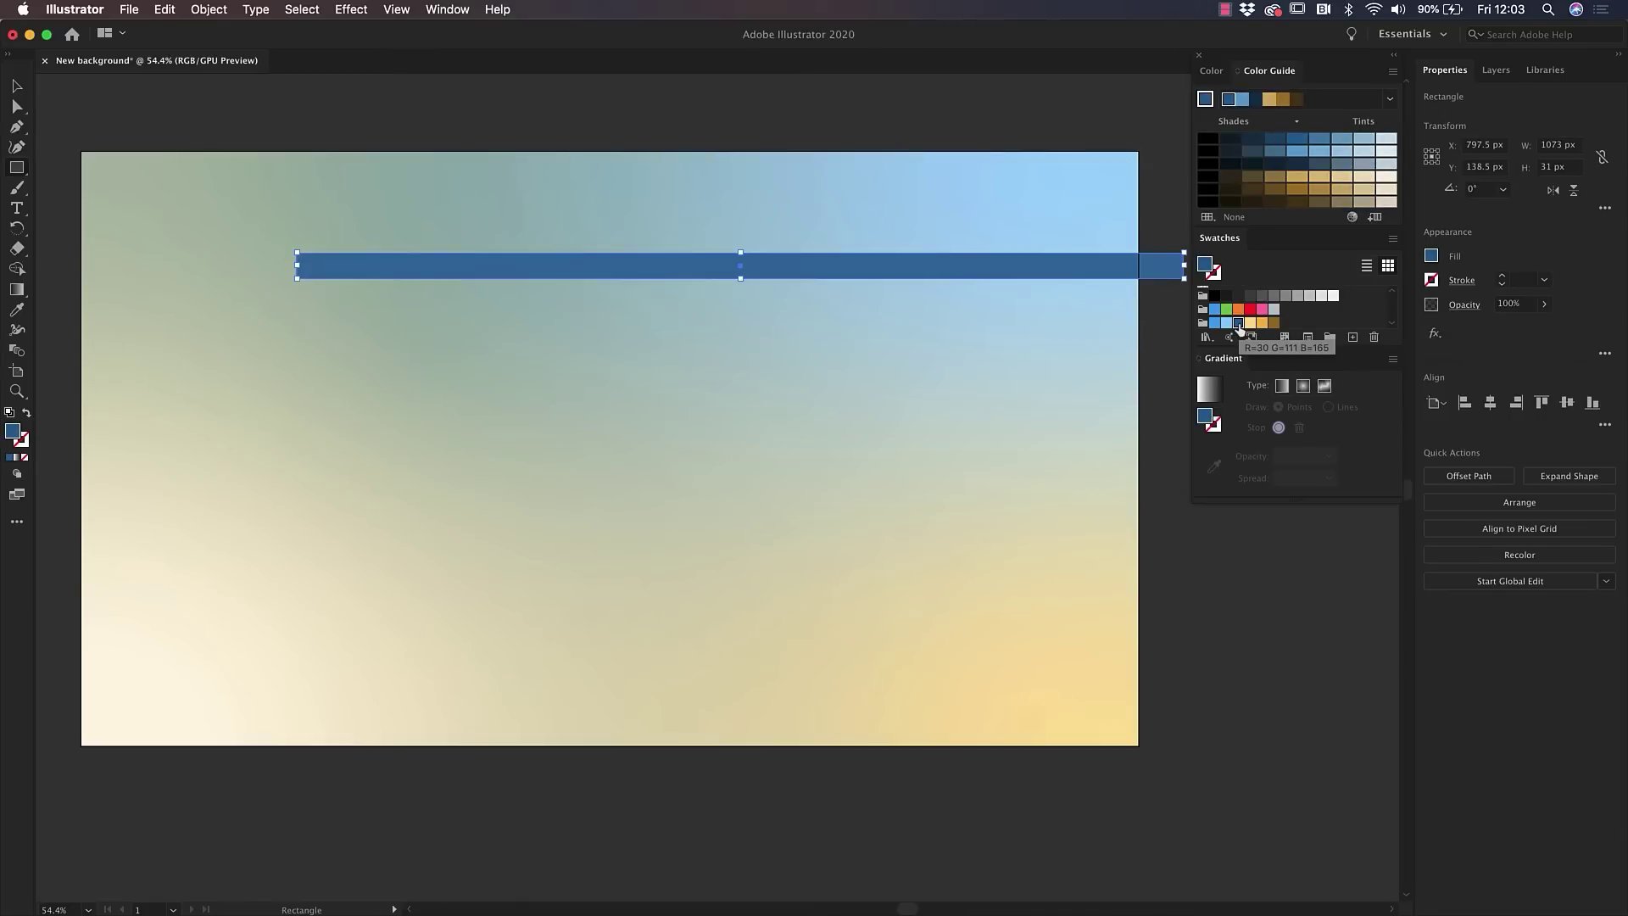
key(v)
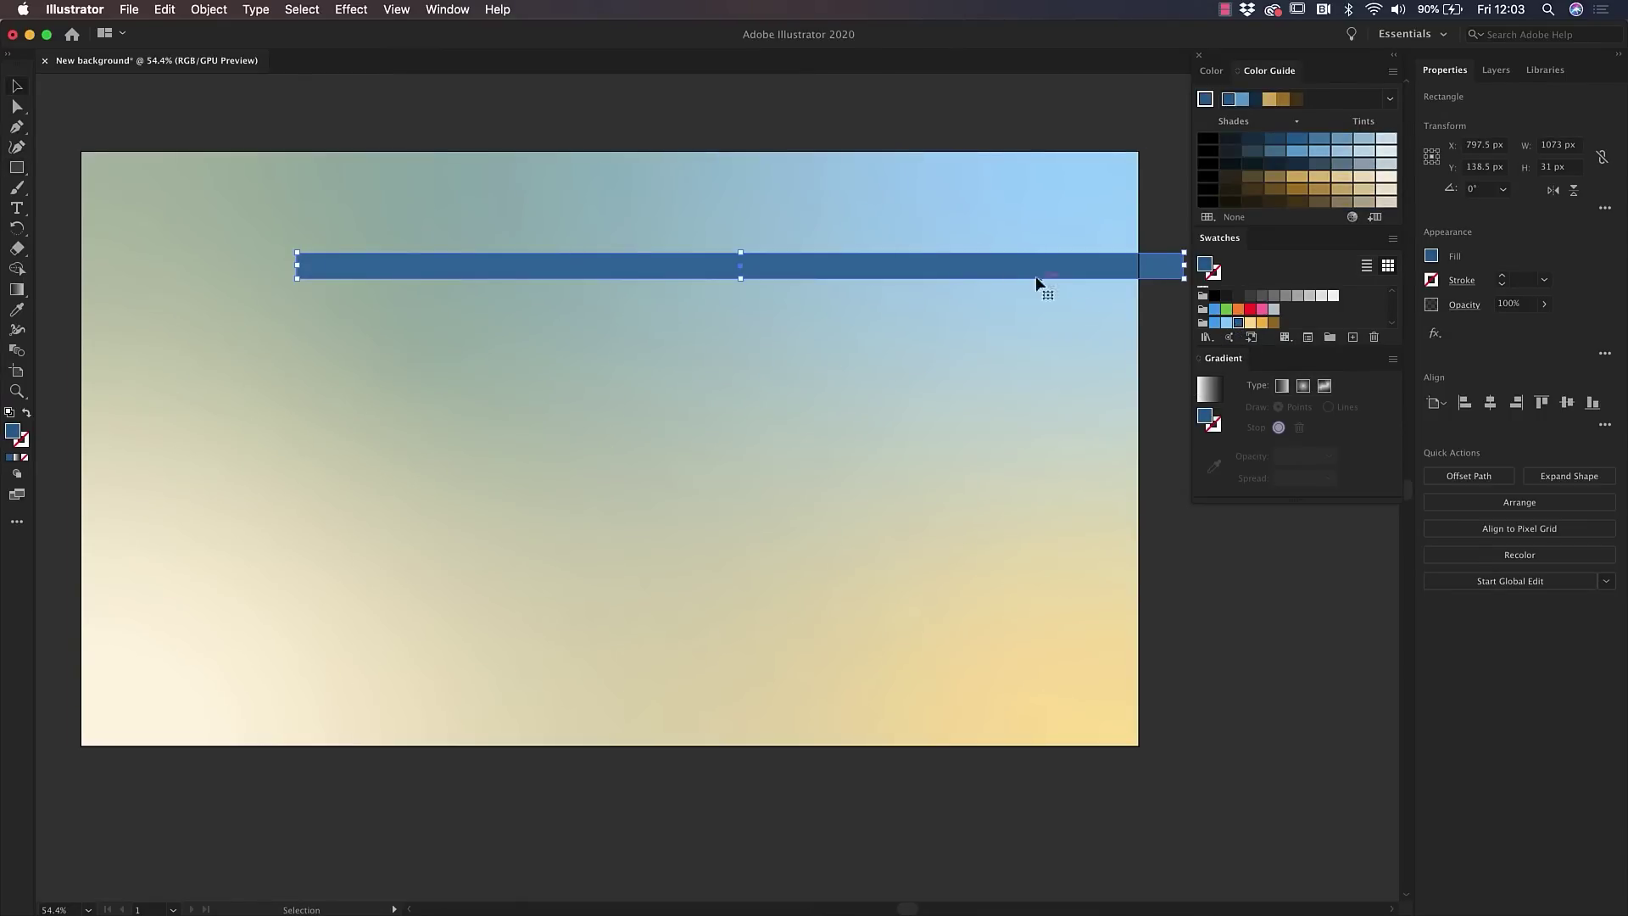
drag(332, 270, 312, 270)
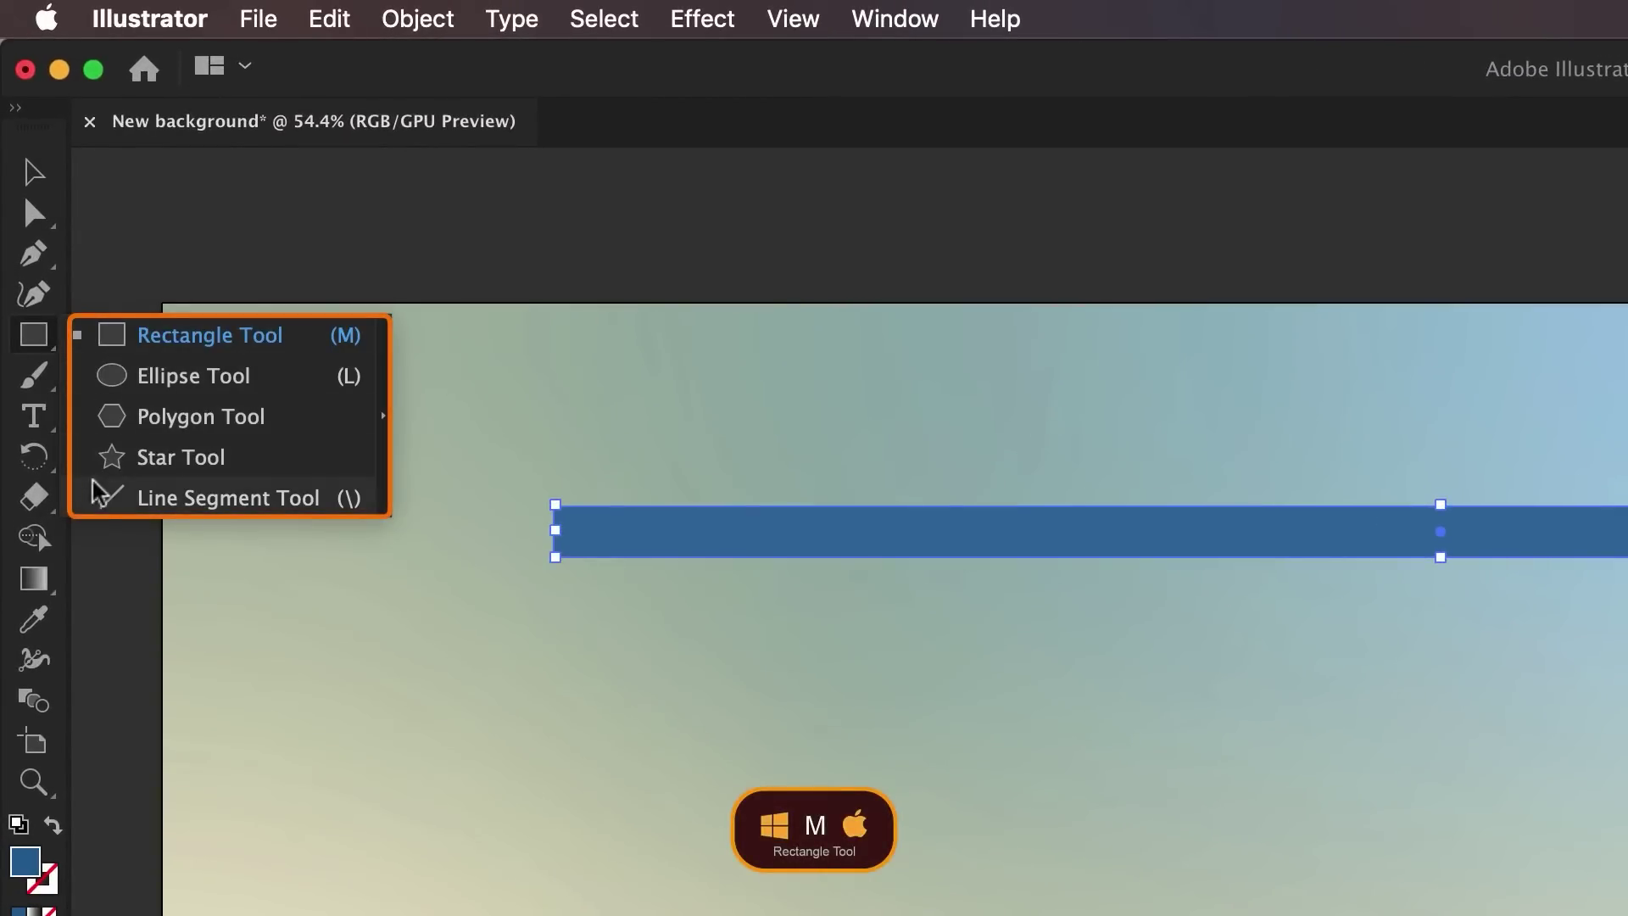
- Draw a 78 px pale peach circle at the bar's left end and Alt-drag a copy up-left
click(287, 383)
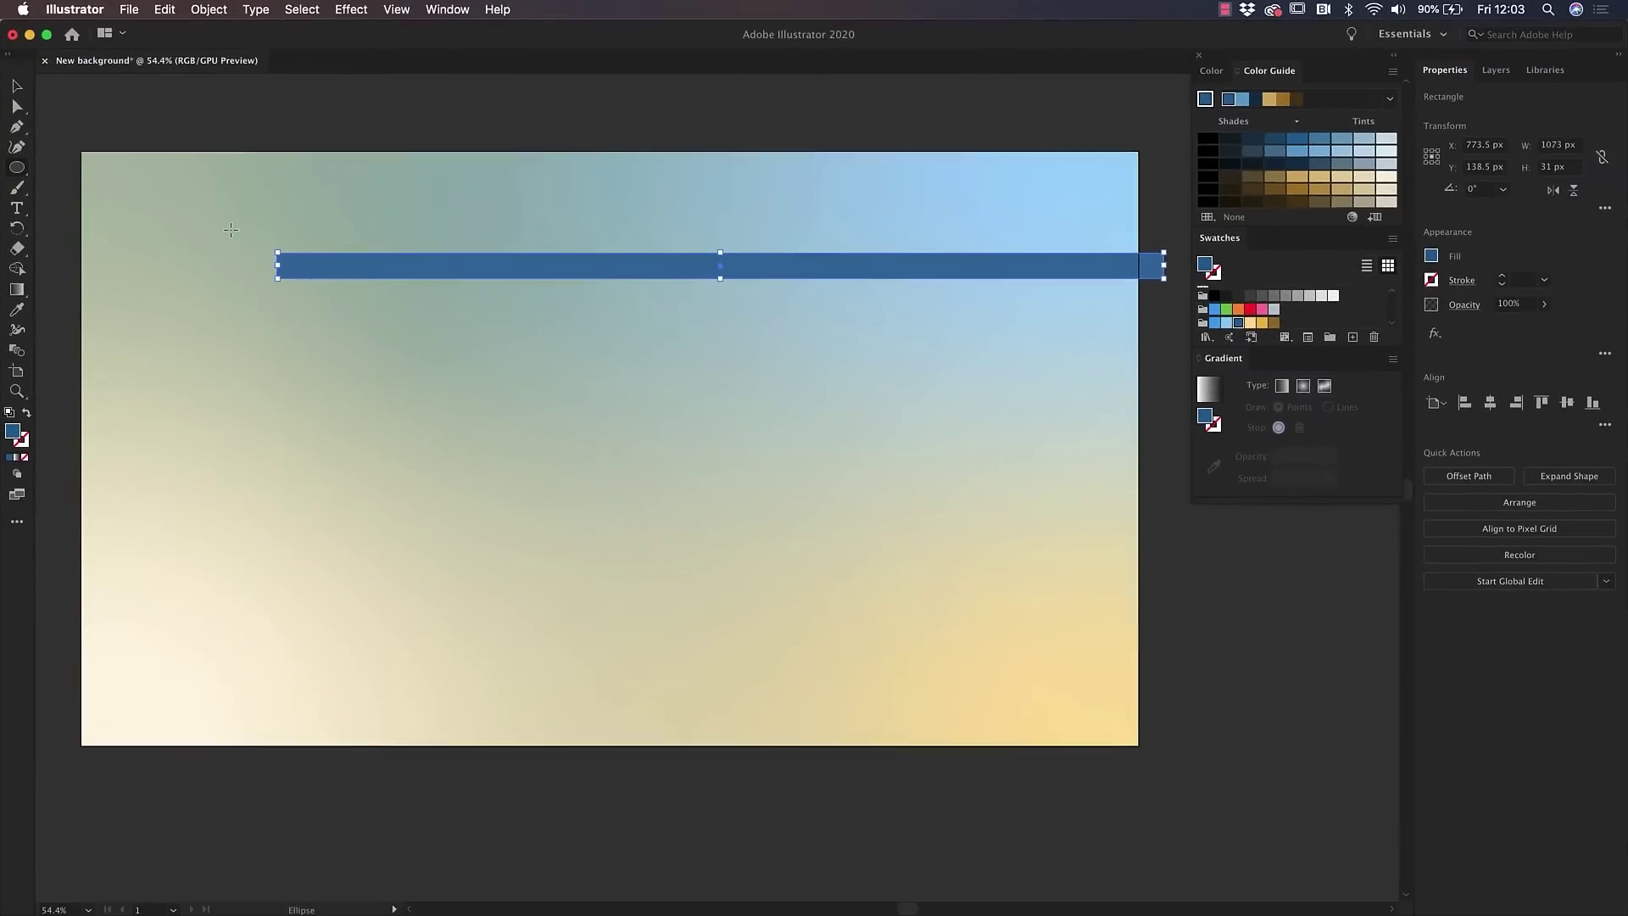
drag(230, 229, 295, 292)
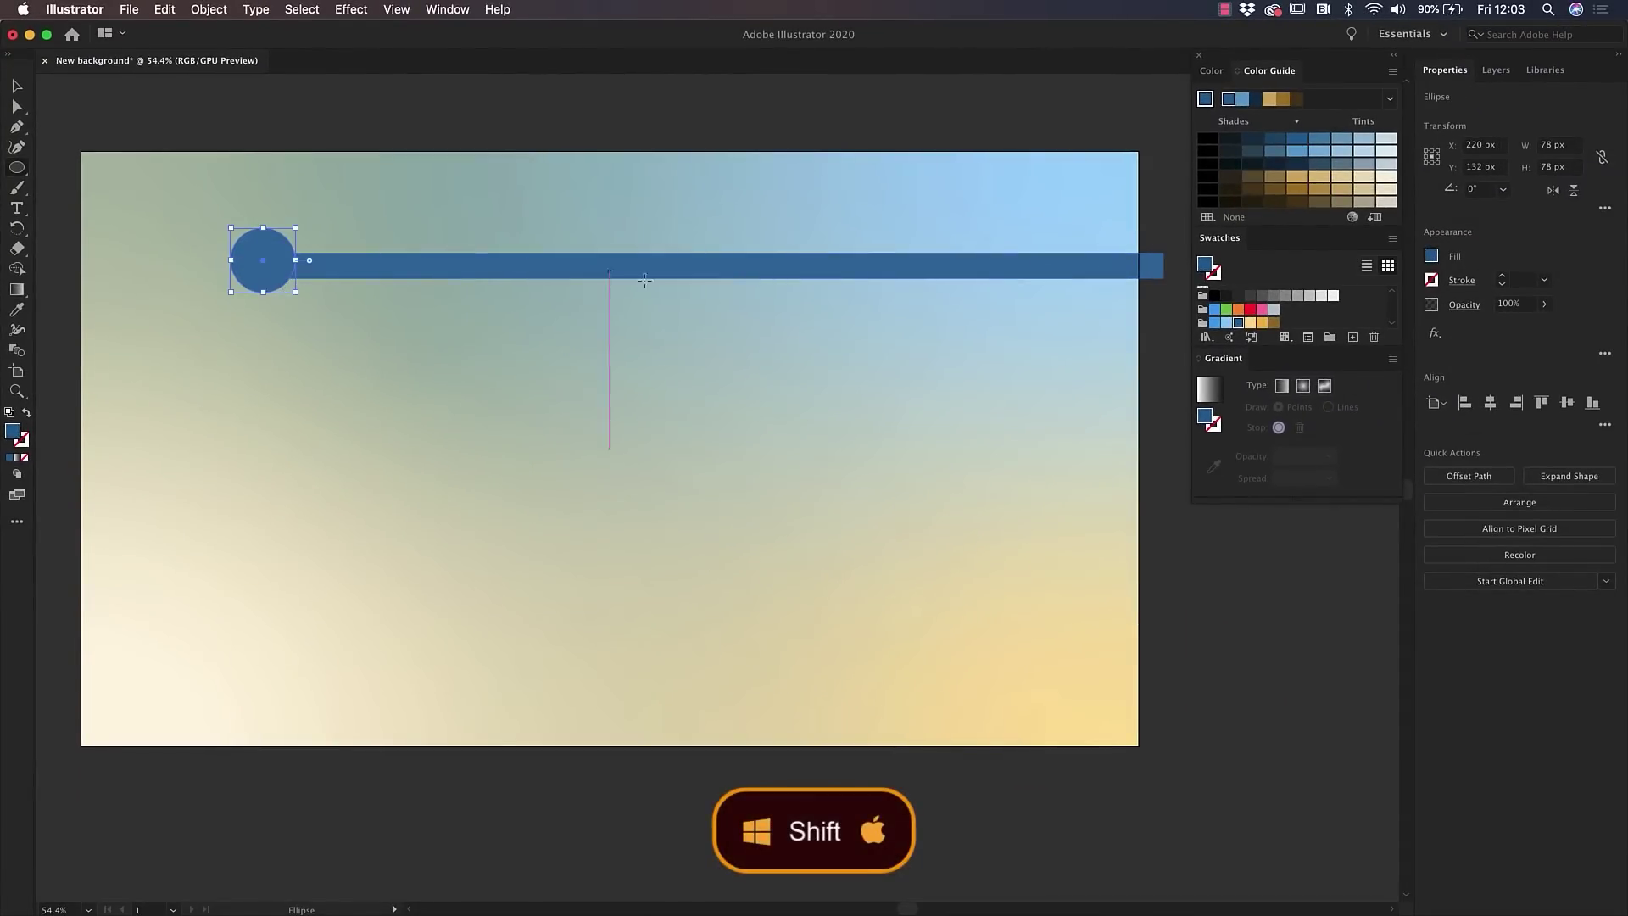
click(1251, 324)
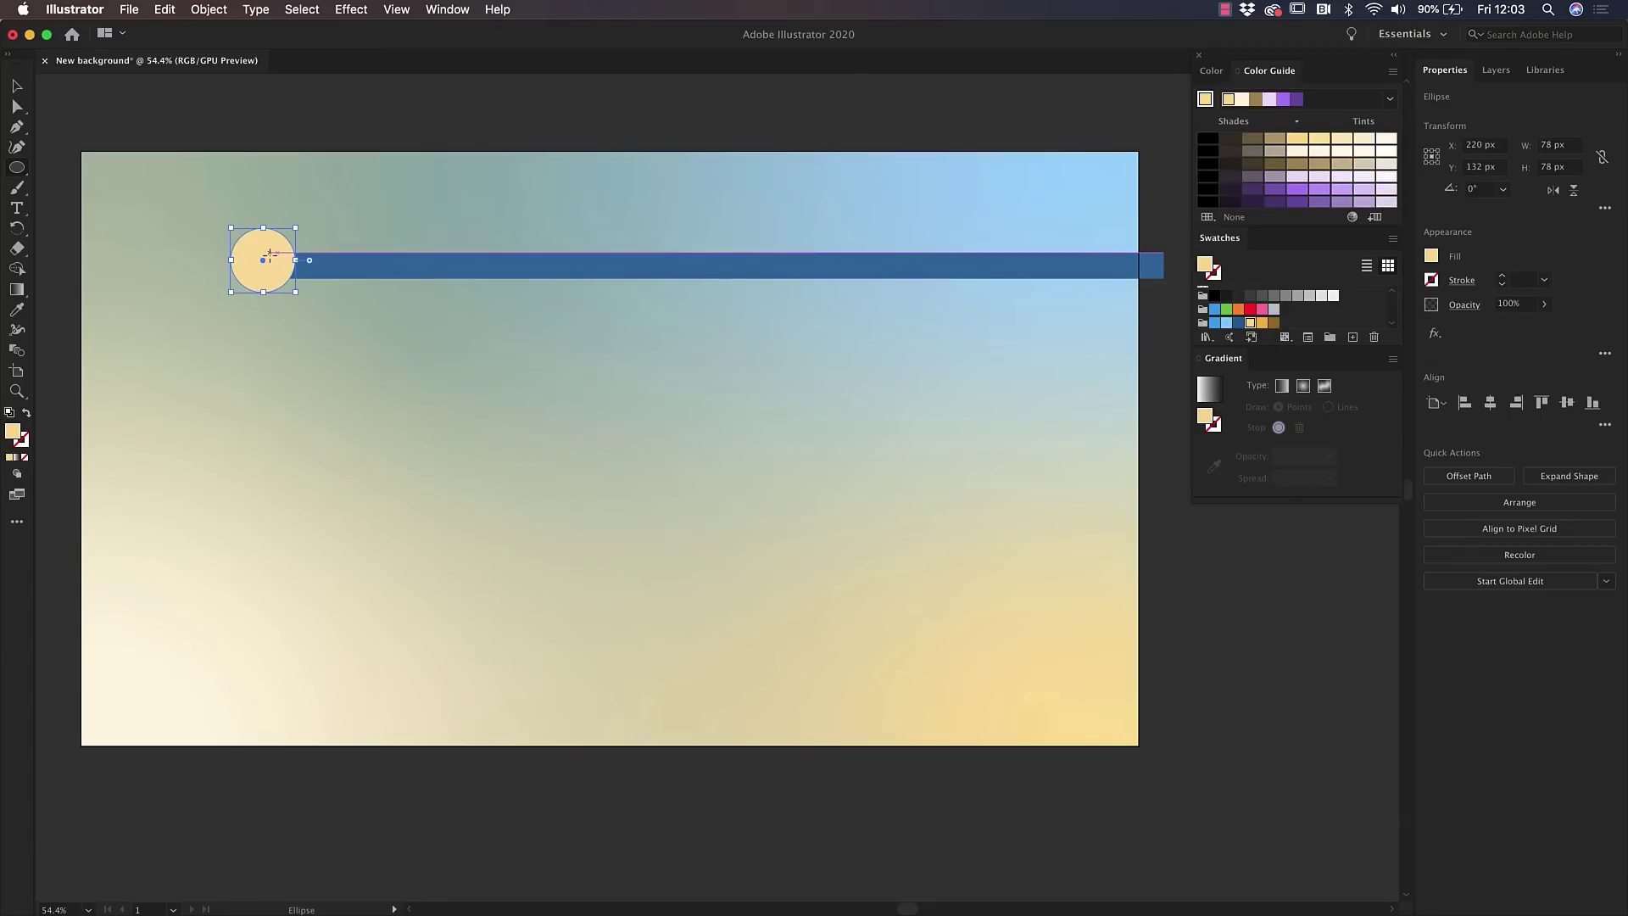
key(v)
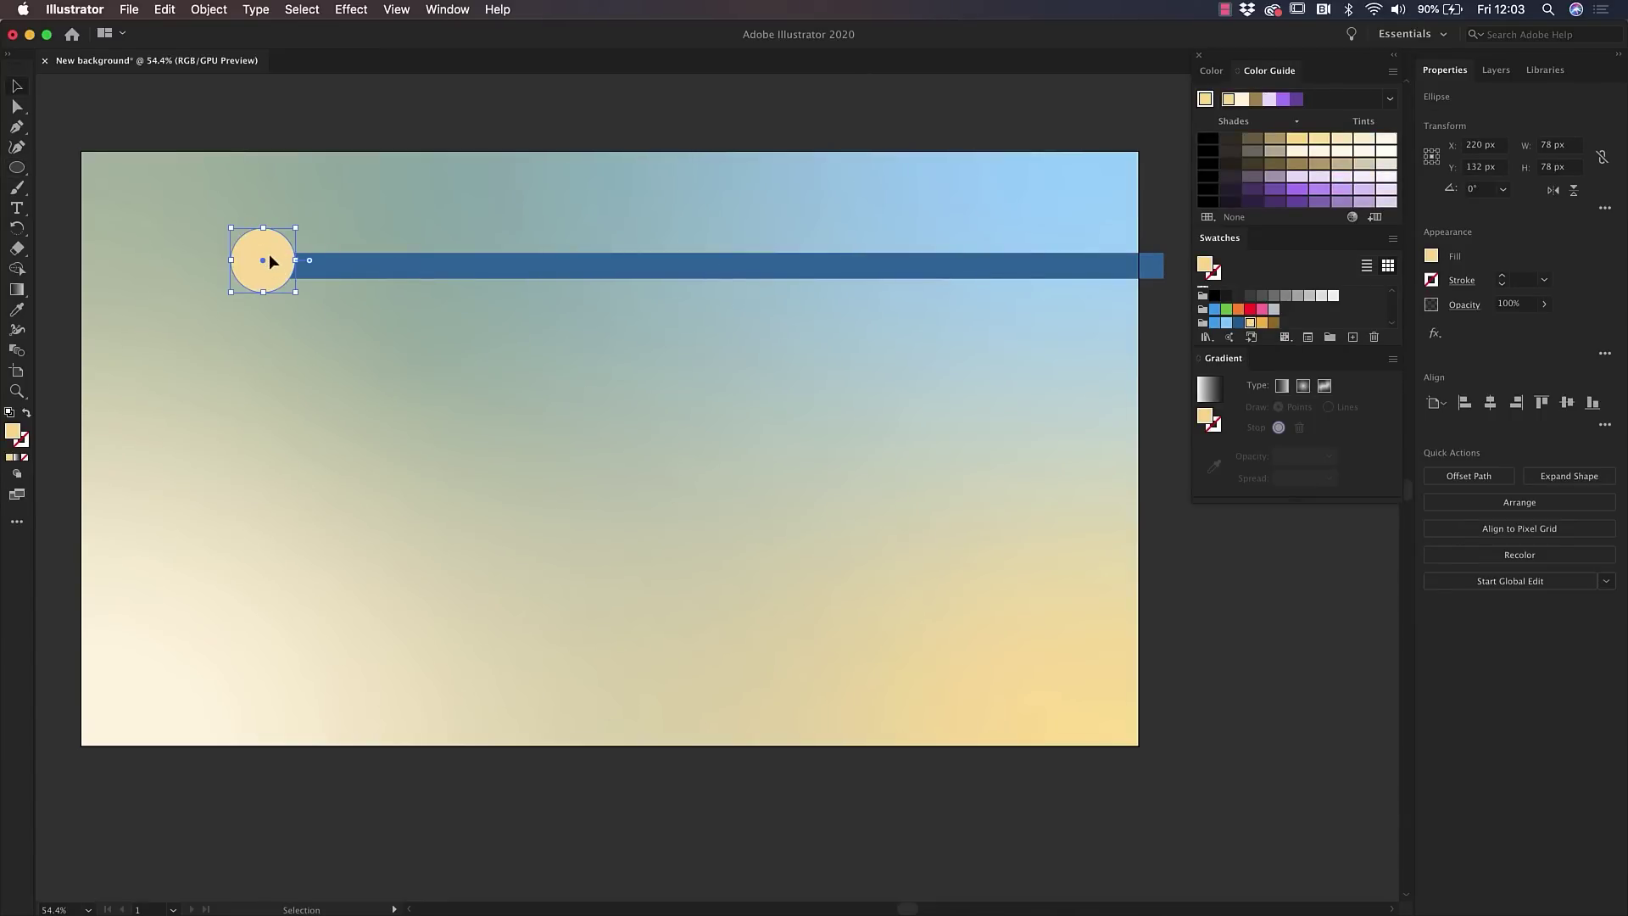
drag(271, 261, 252, 215)
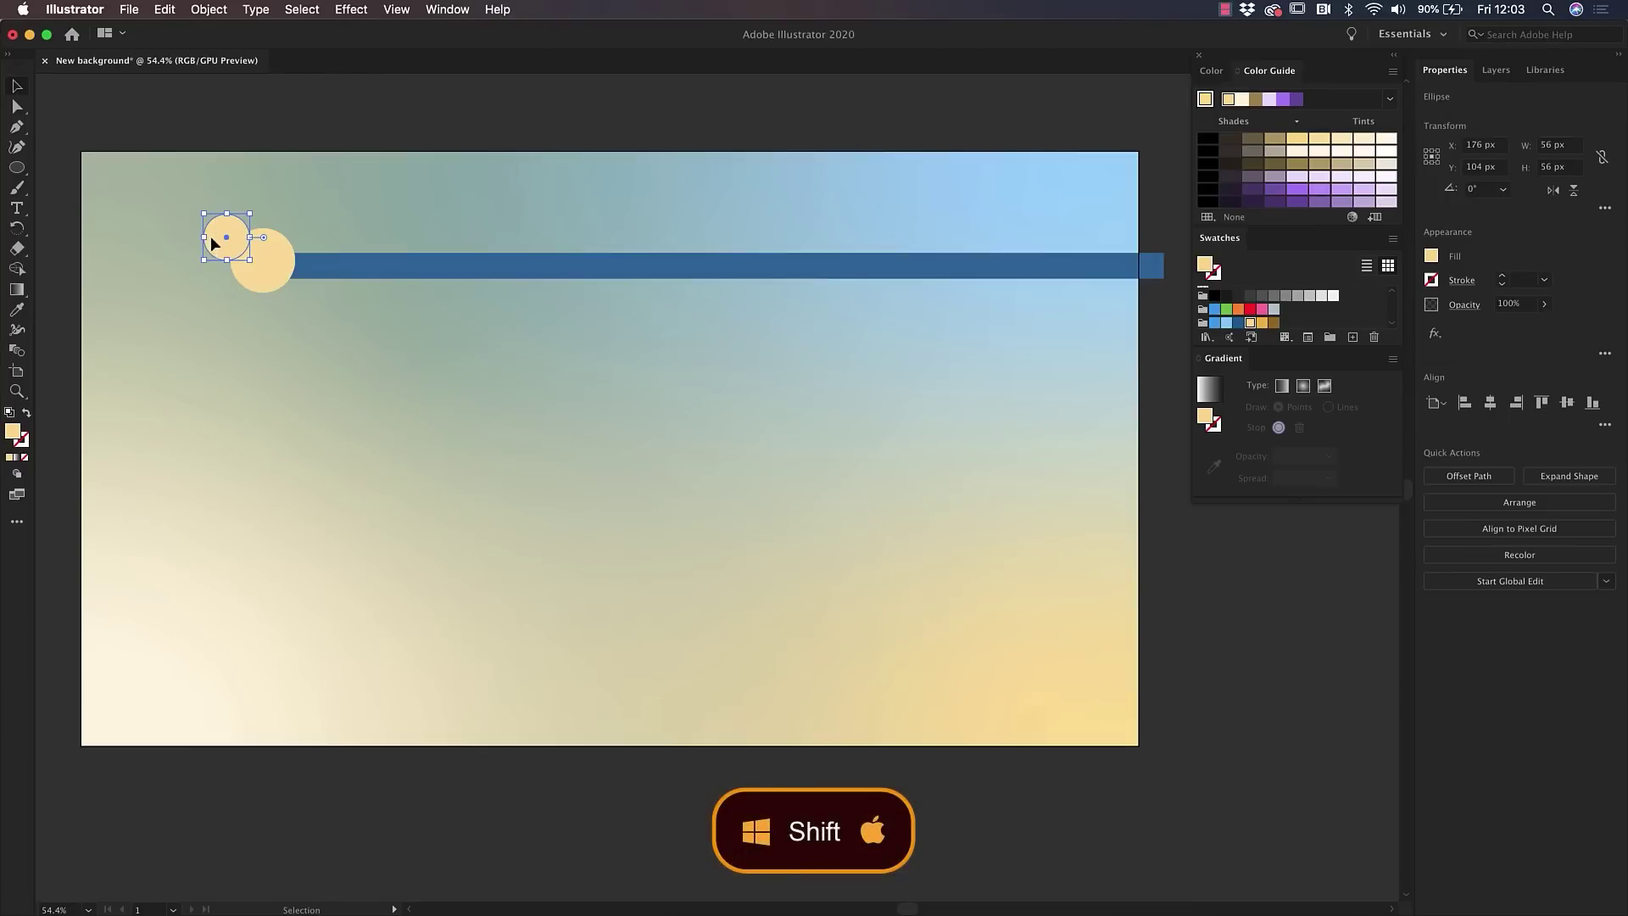
- Fill the small circle with a speckled swatch from the Basic Graphics_Textures library, then deselect it
drag(210, 235, 214, 242)
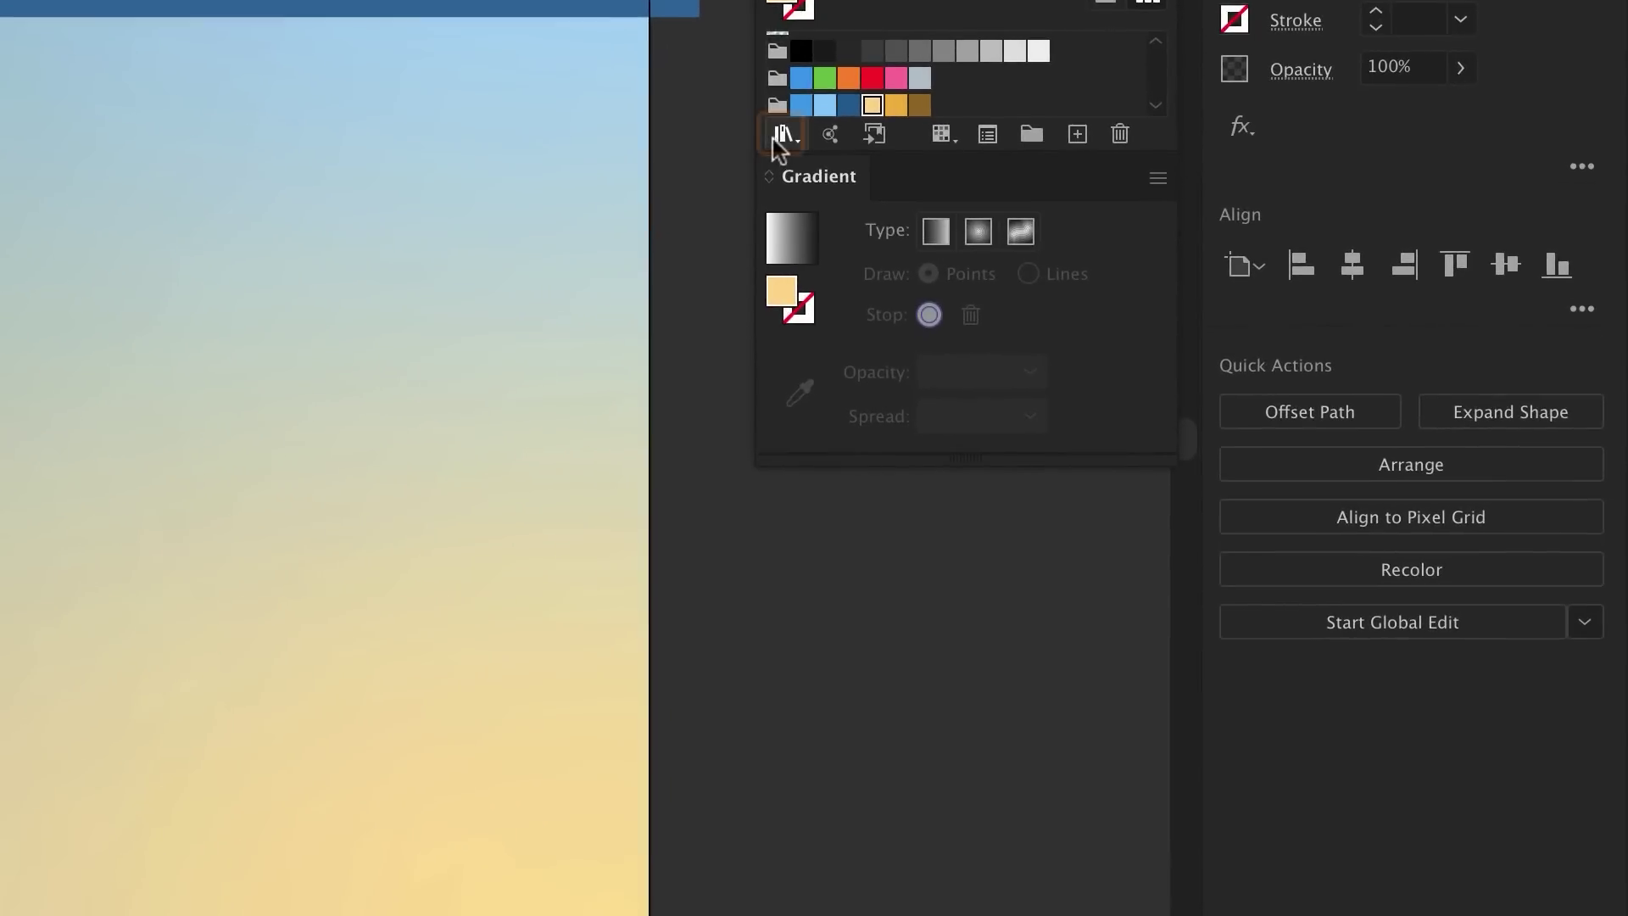
click(792, 139)
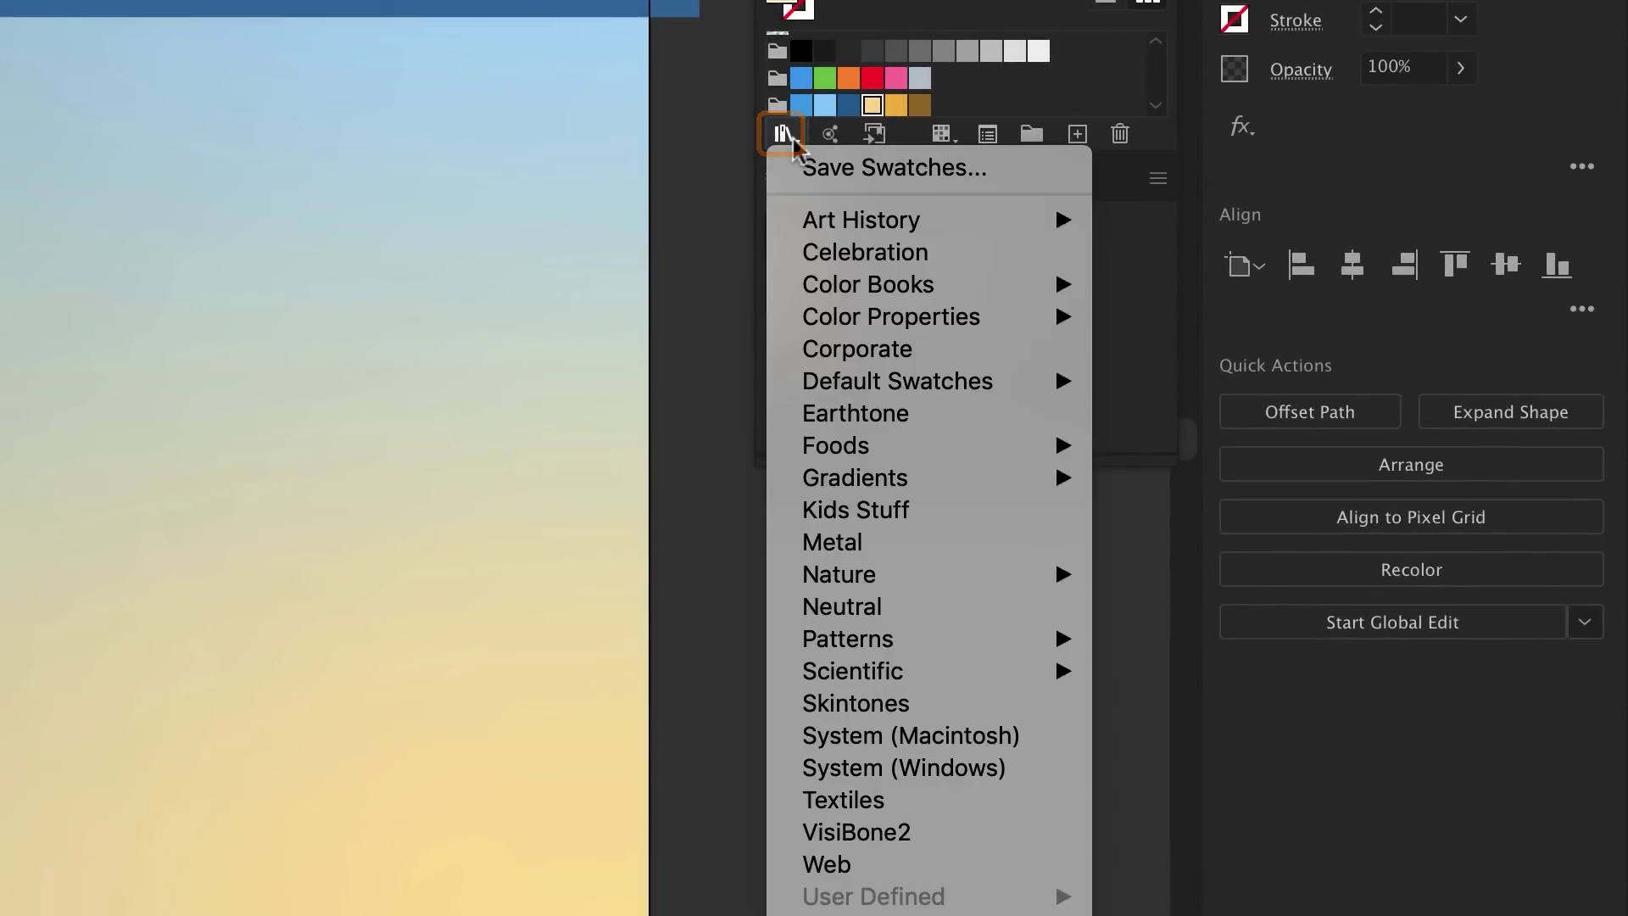
mouse_move(839, 641)
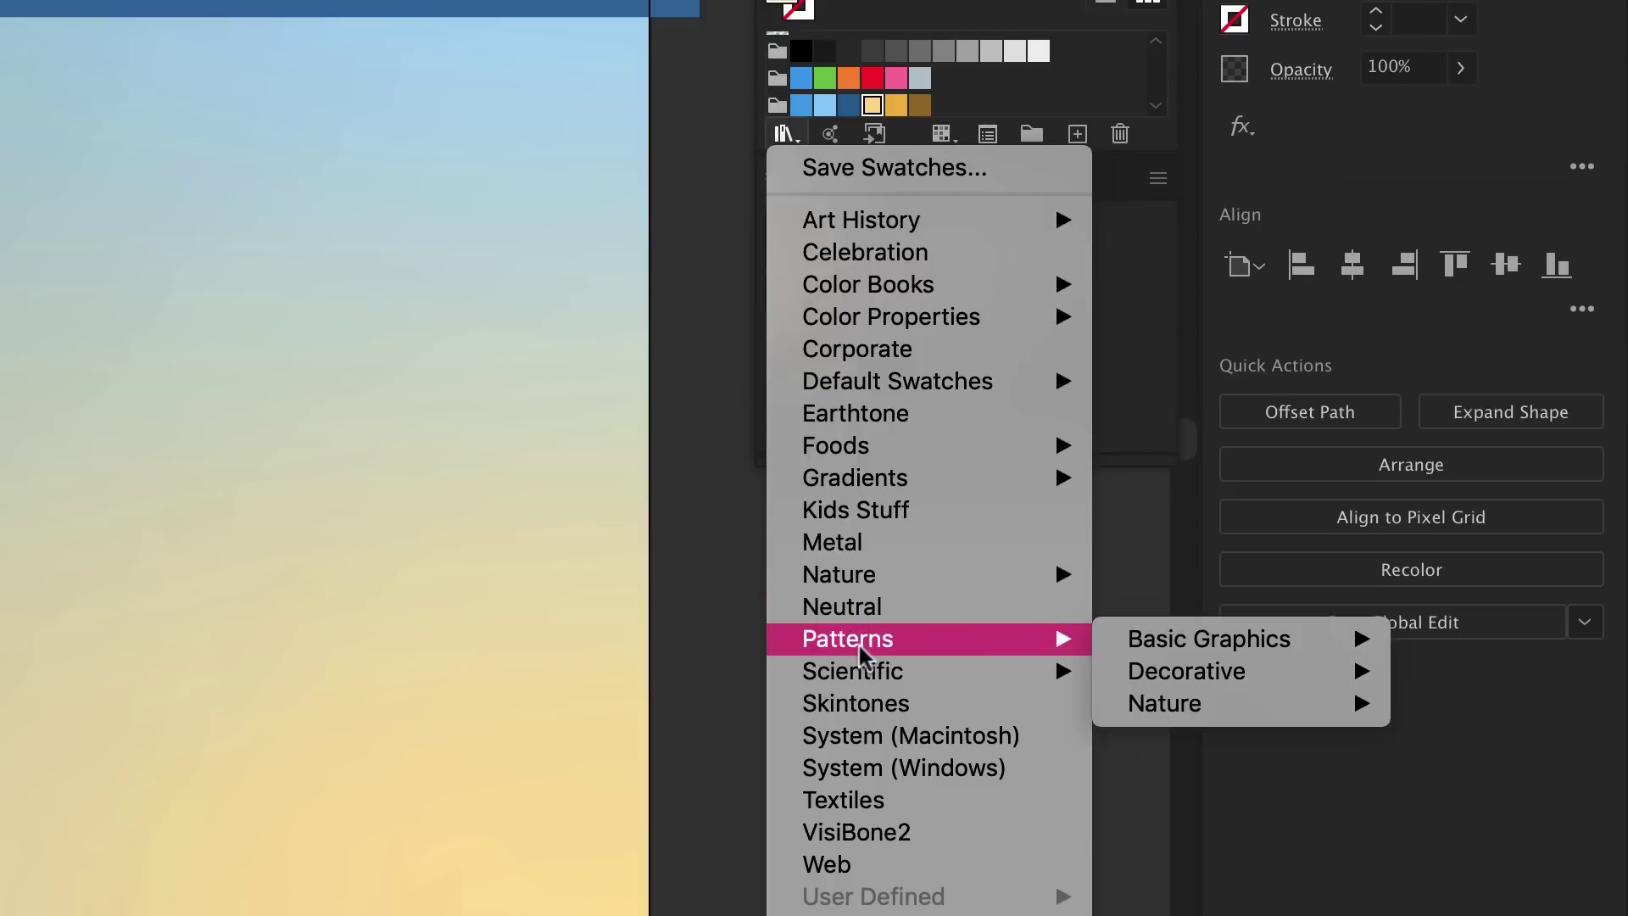
mouse_move(1130, 650)
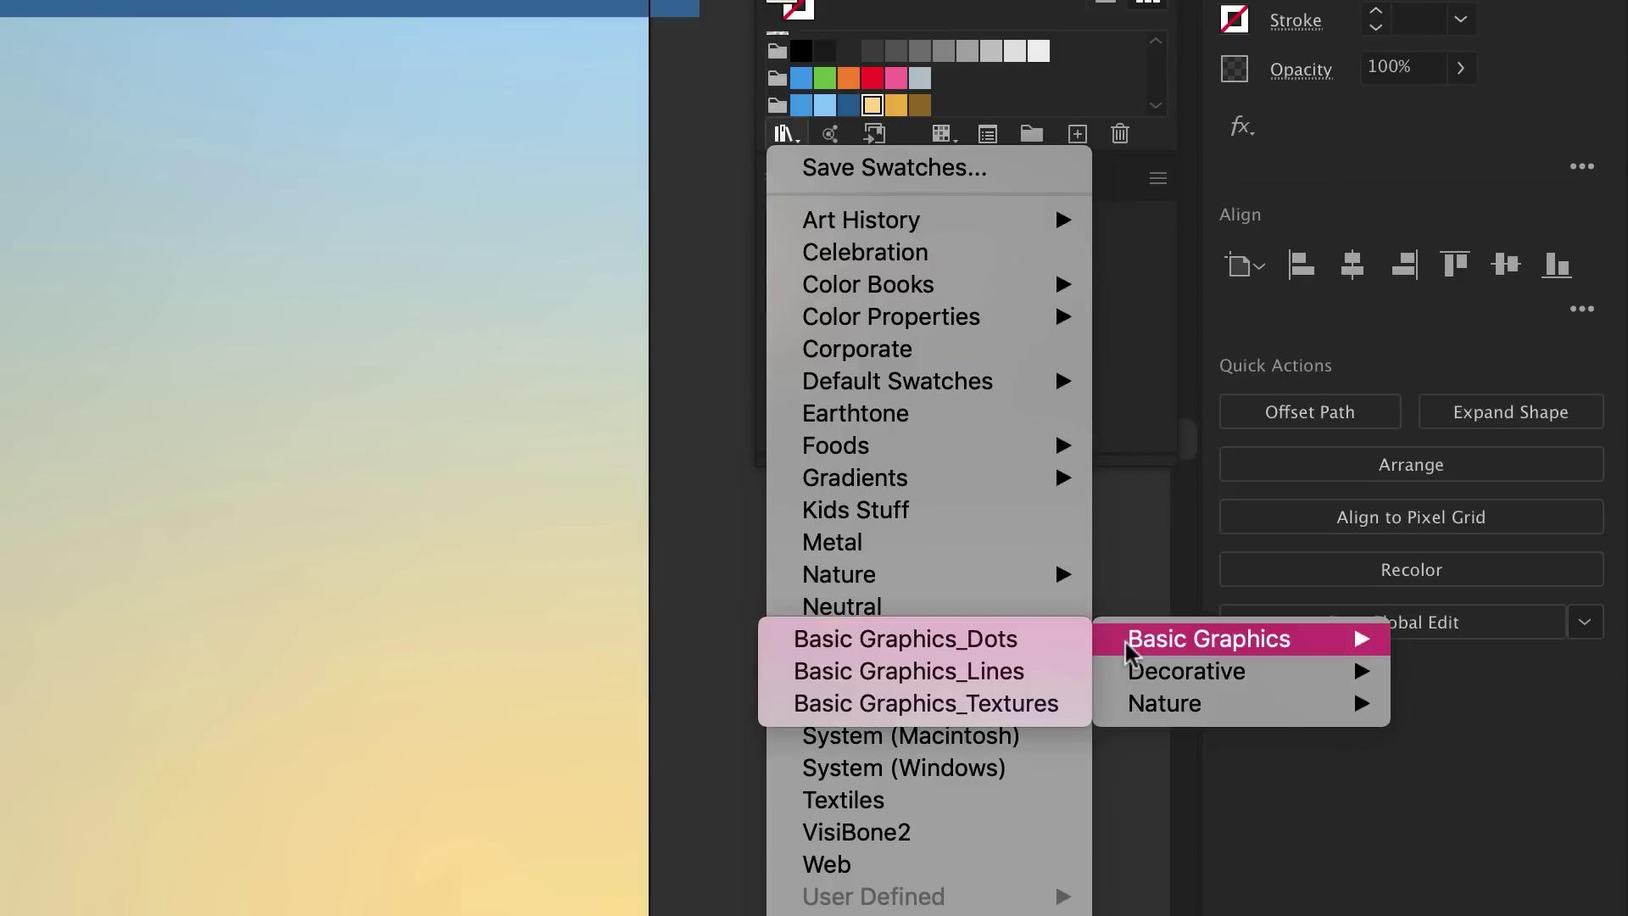
click(1076, 710)
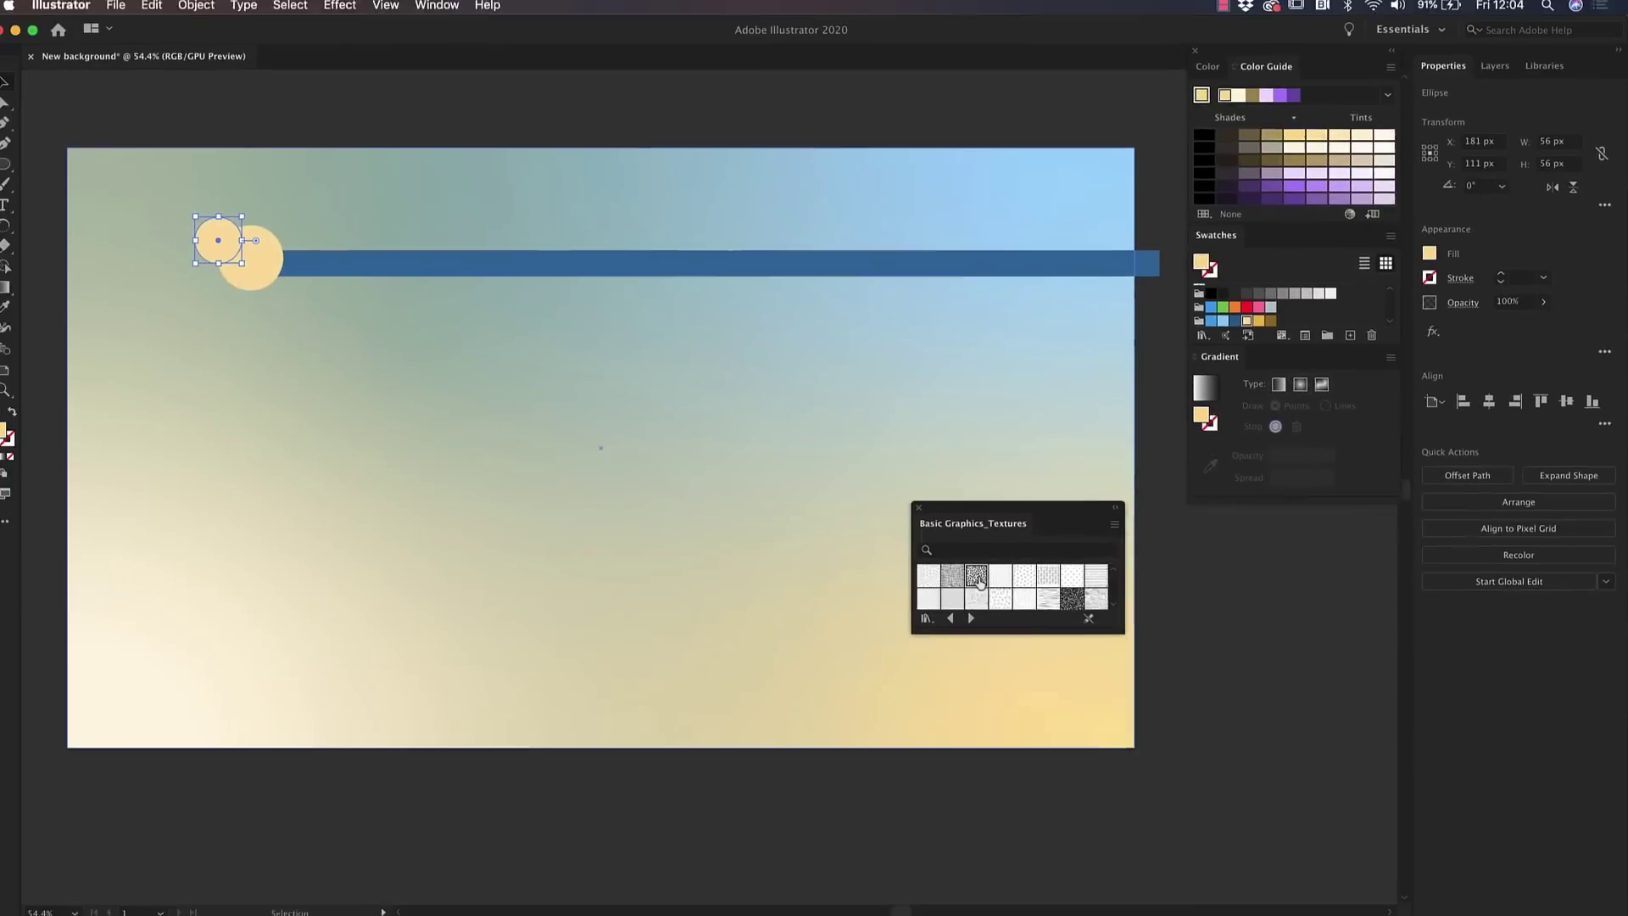
click(580, 597)
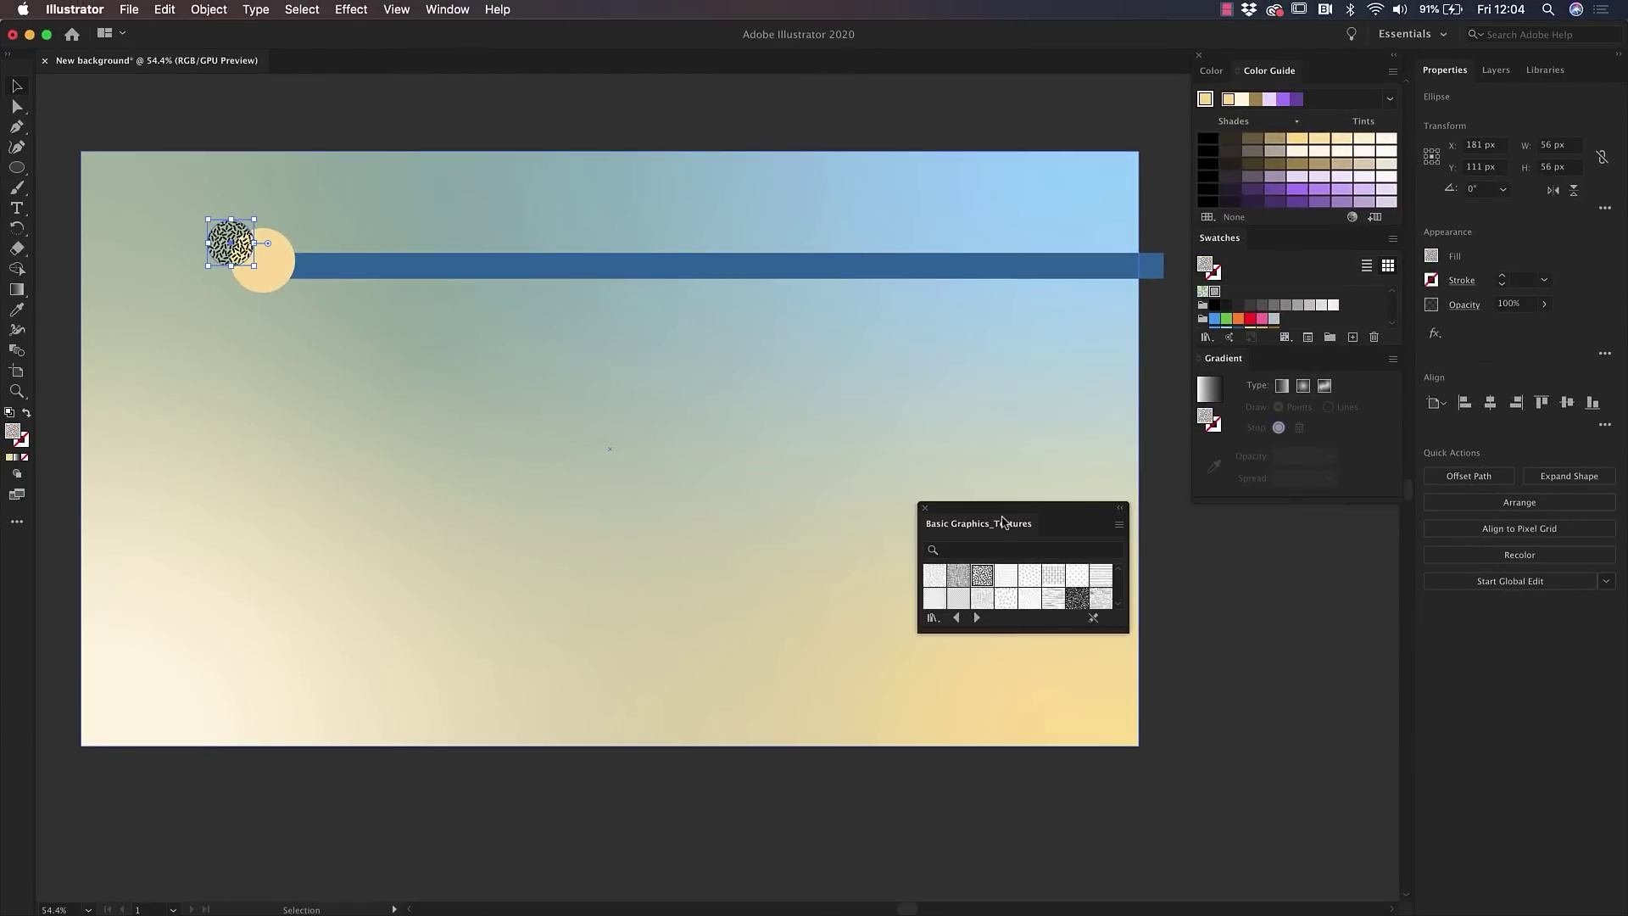
drag(1001, 512, 1279, 599)
click(1187, 546)
- Alt-drag a copy of the 1280 × 720 artboard and its artwork directly below the original
scroll(1187, 546, down, 2)
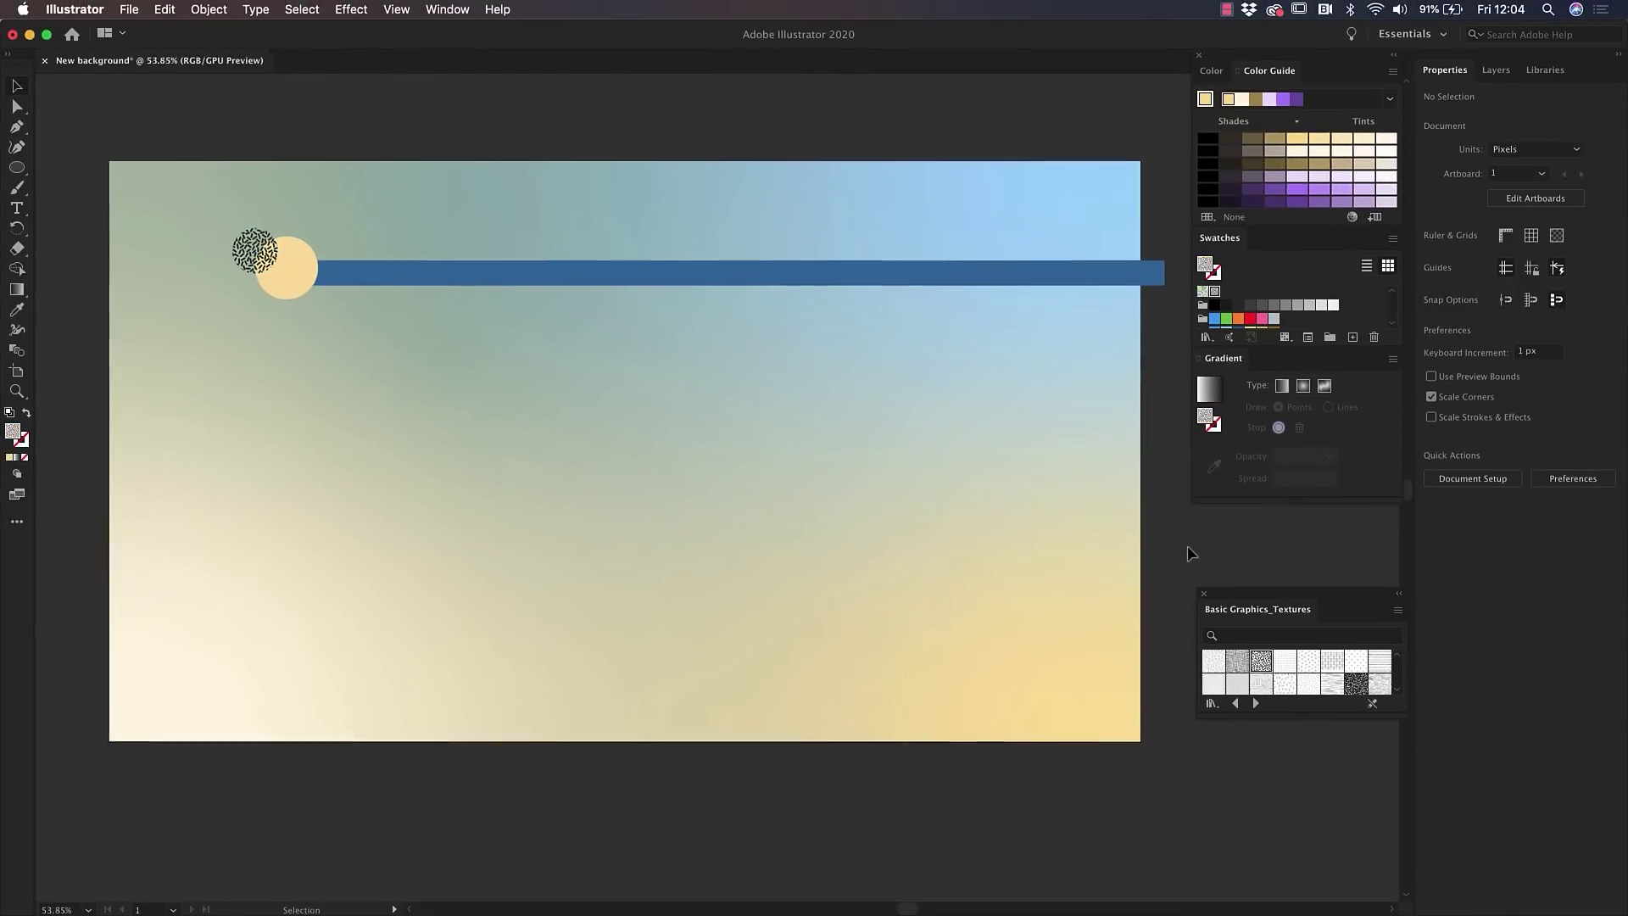
scroll(1187, 547, down, 1)
drag(1187, 547, 1094, 384)
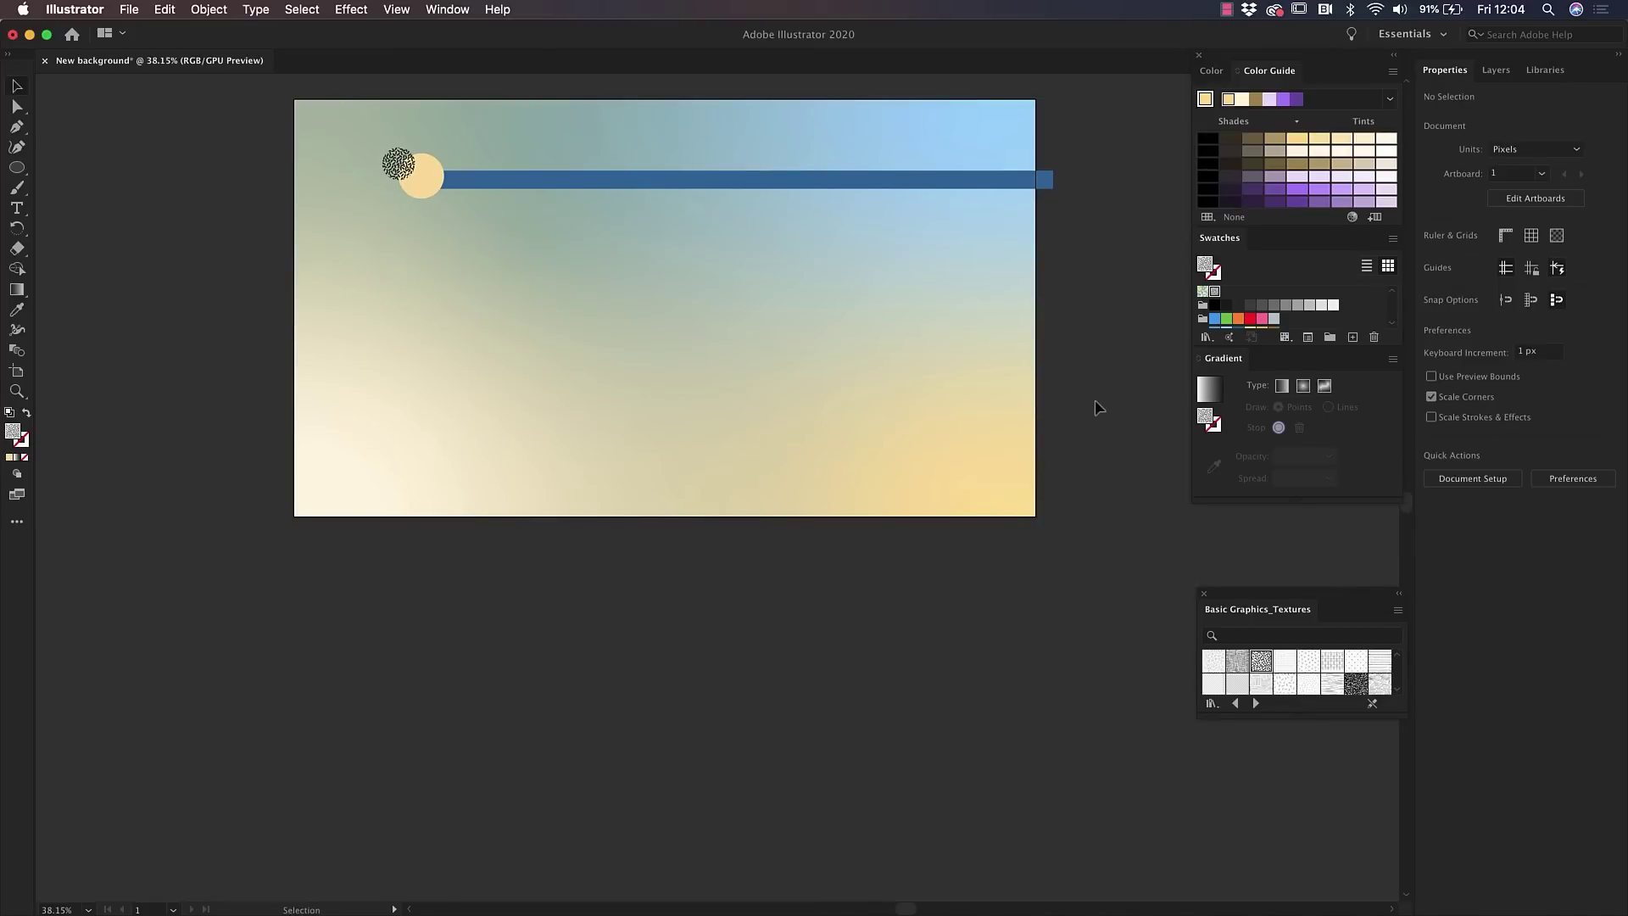
click(12, 373)
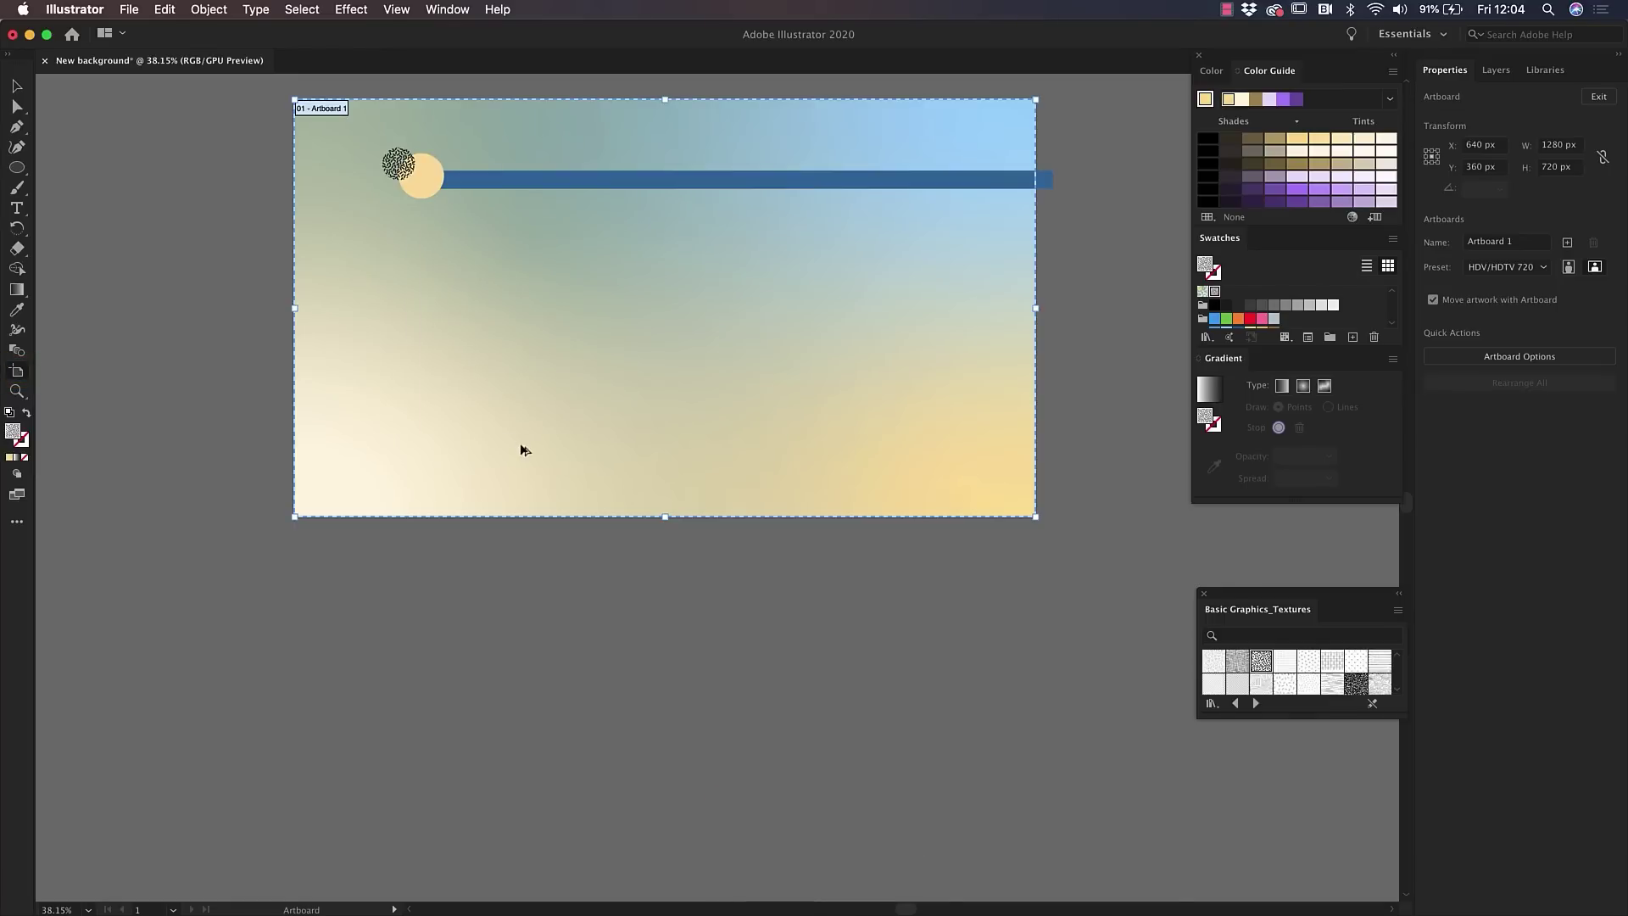
drag(524, 450, 563, 636)
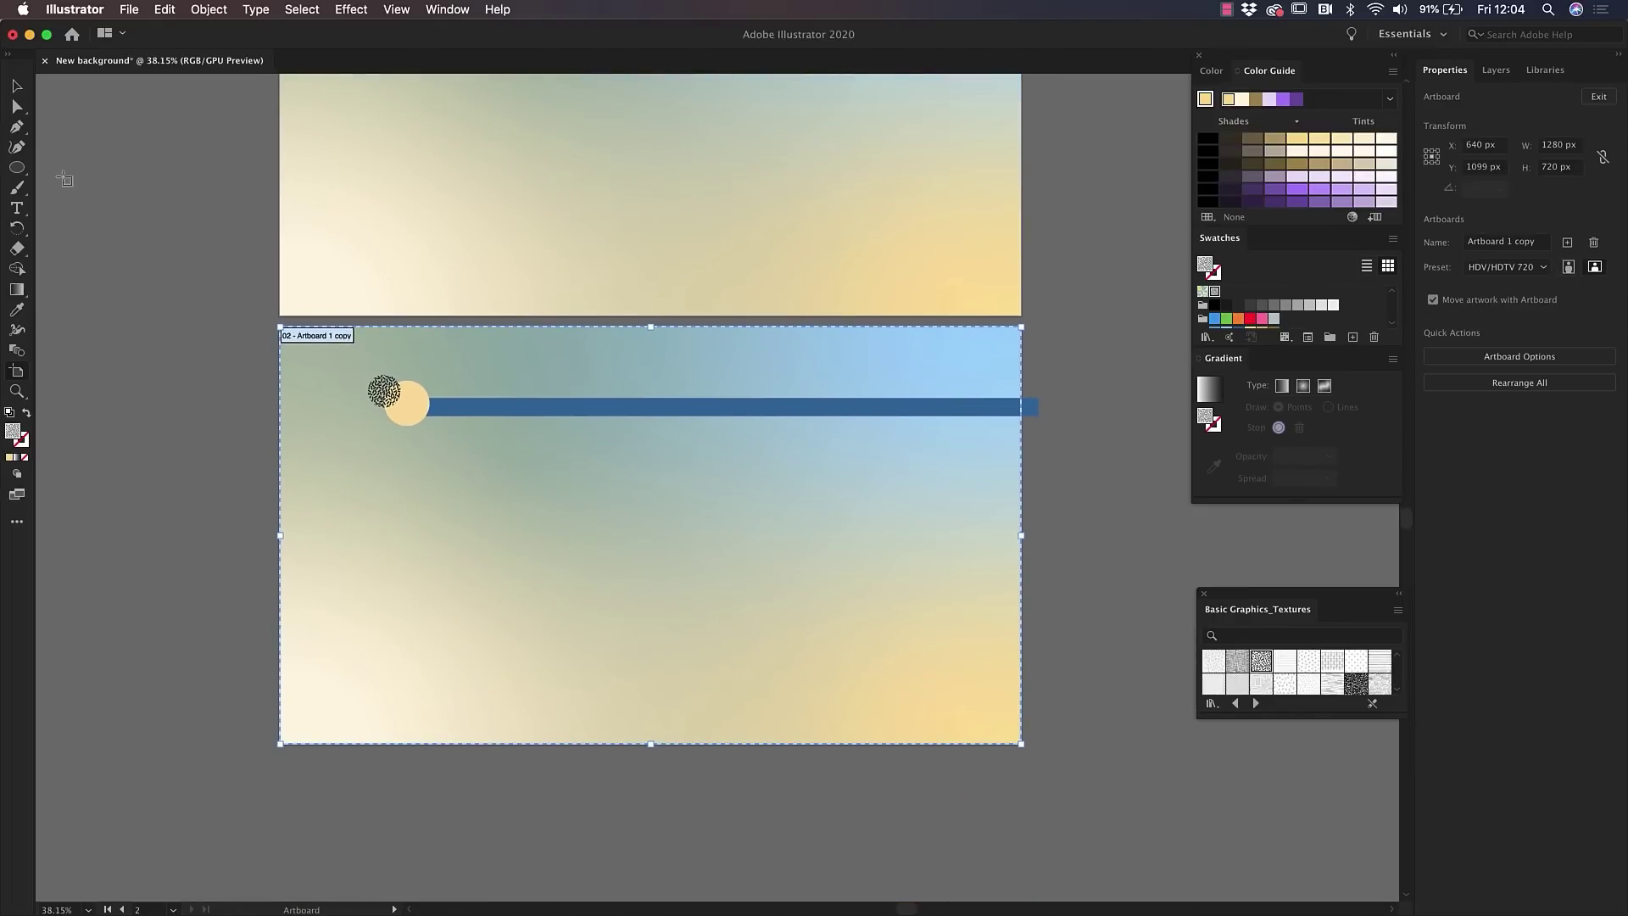
drag(17, 167, 85, 167)
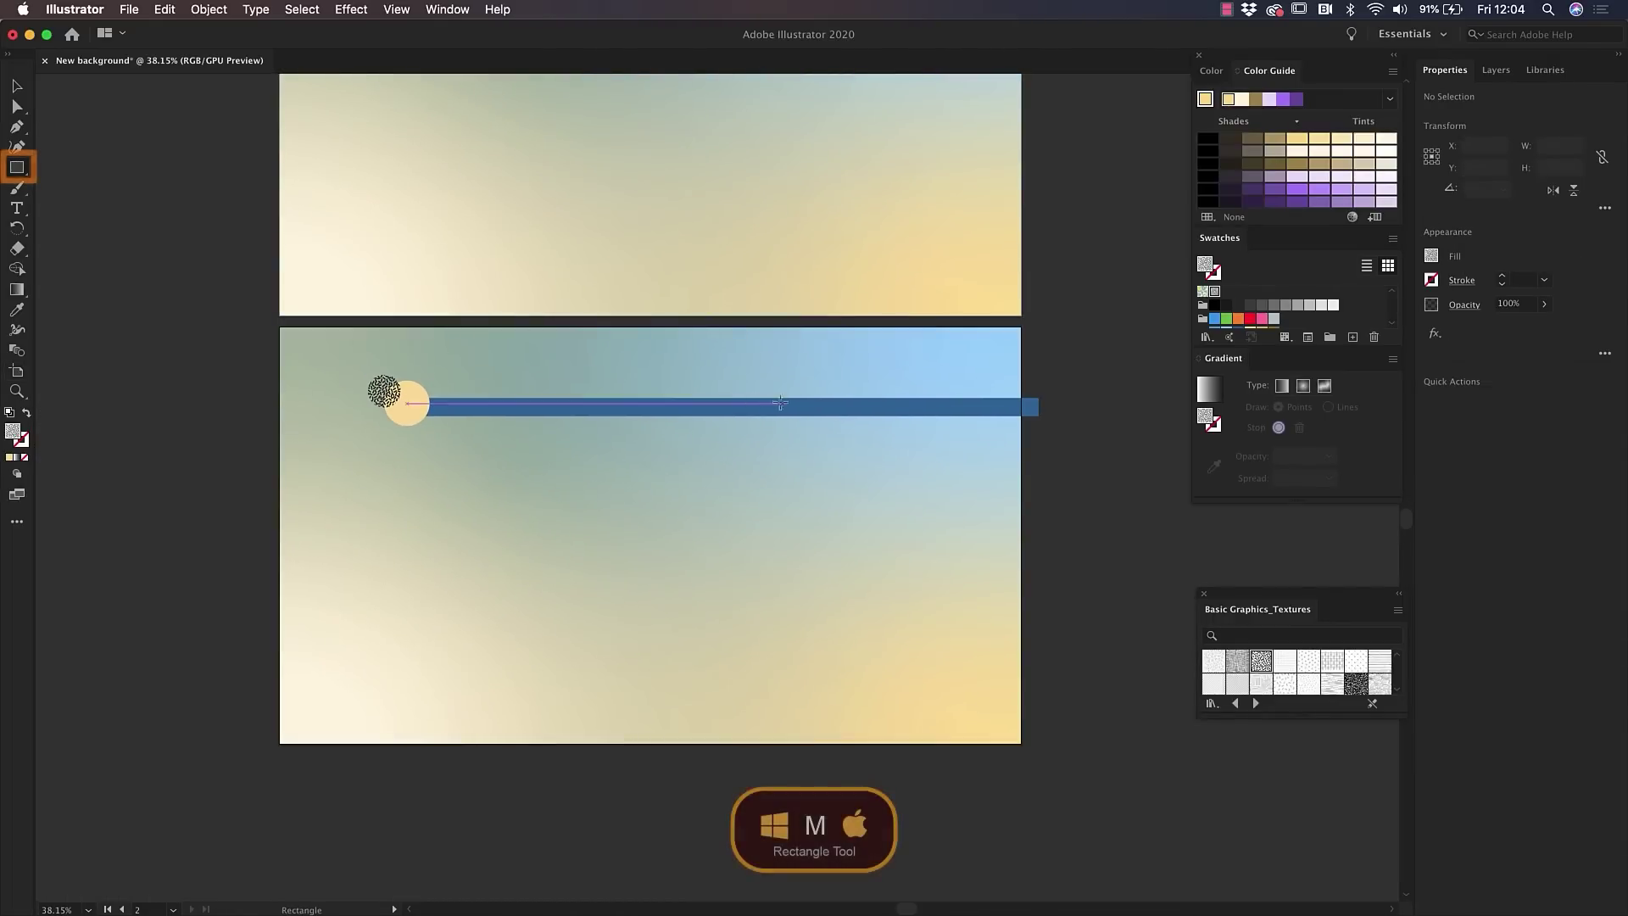
- Draw a 317 × 538 px rectangle over the blue bar on artboard 2 and fill it pale peach
mouse_move(764, 370)
mouse_down()
mouse_move(880, 646)
mouse_move(959, 681)
mouse_up()
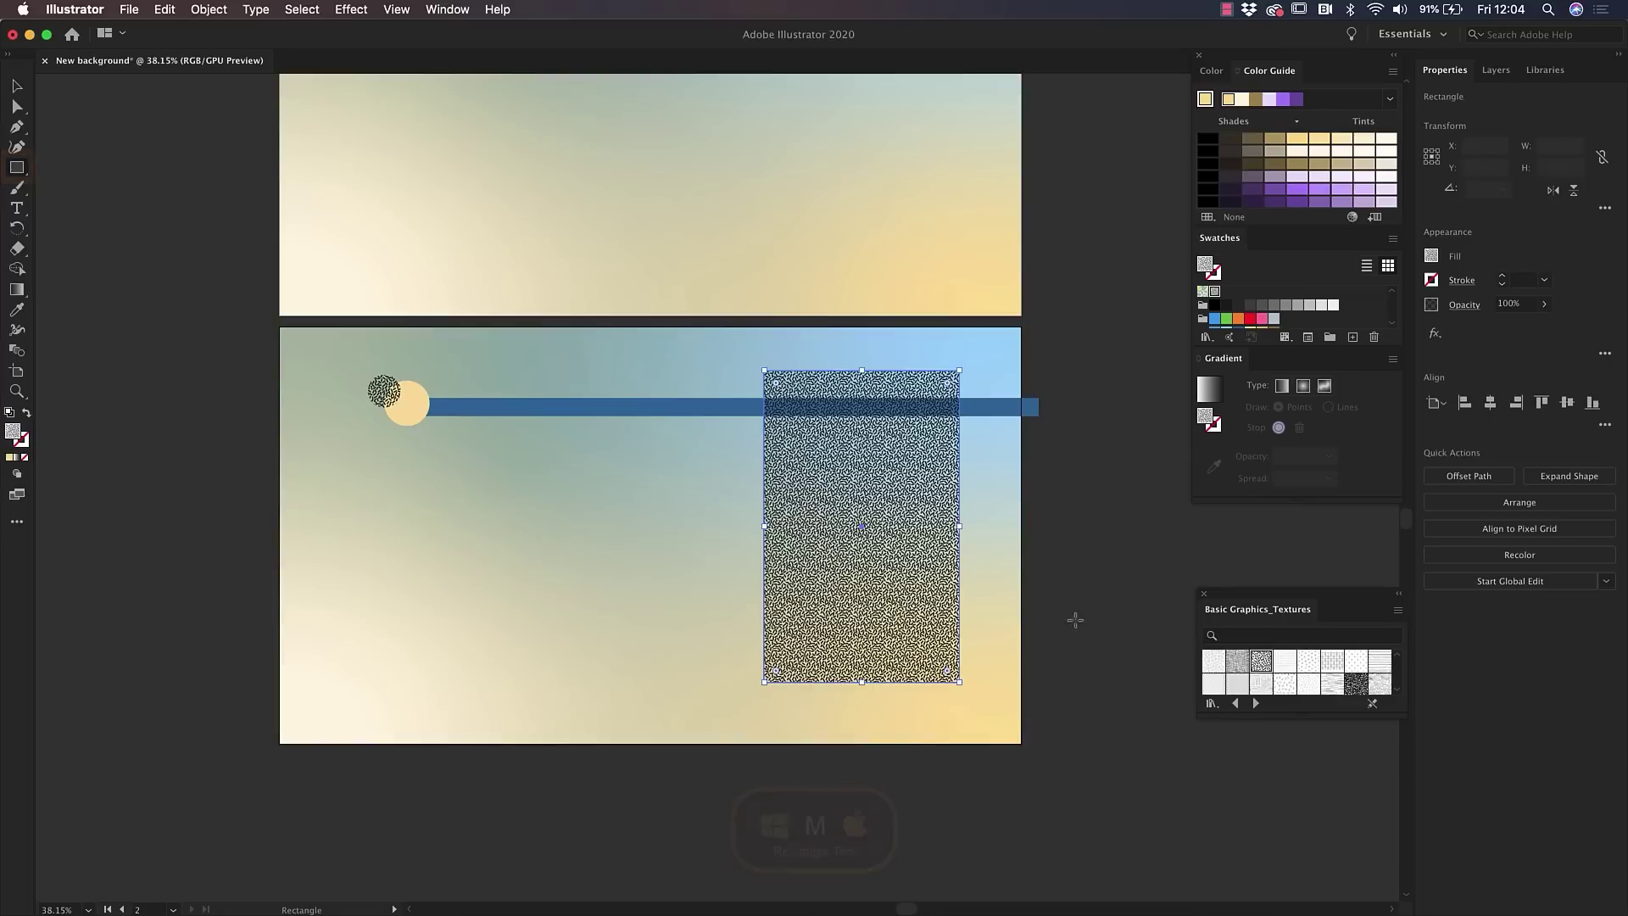
scroll(1137, 475, down, 1)
scroll(1253, 314, down, 1)
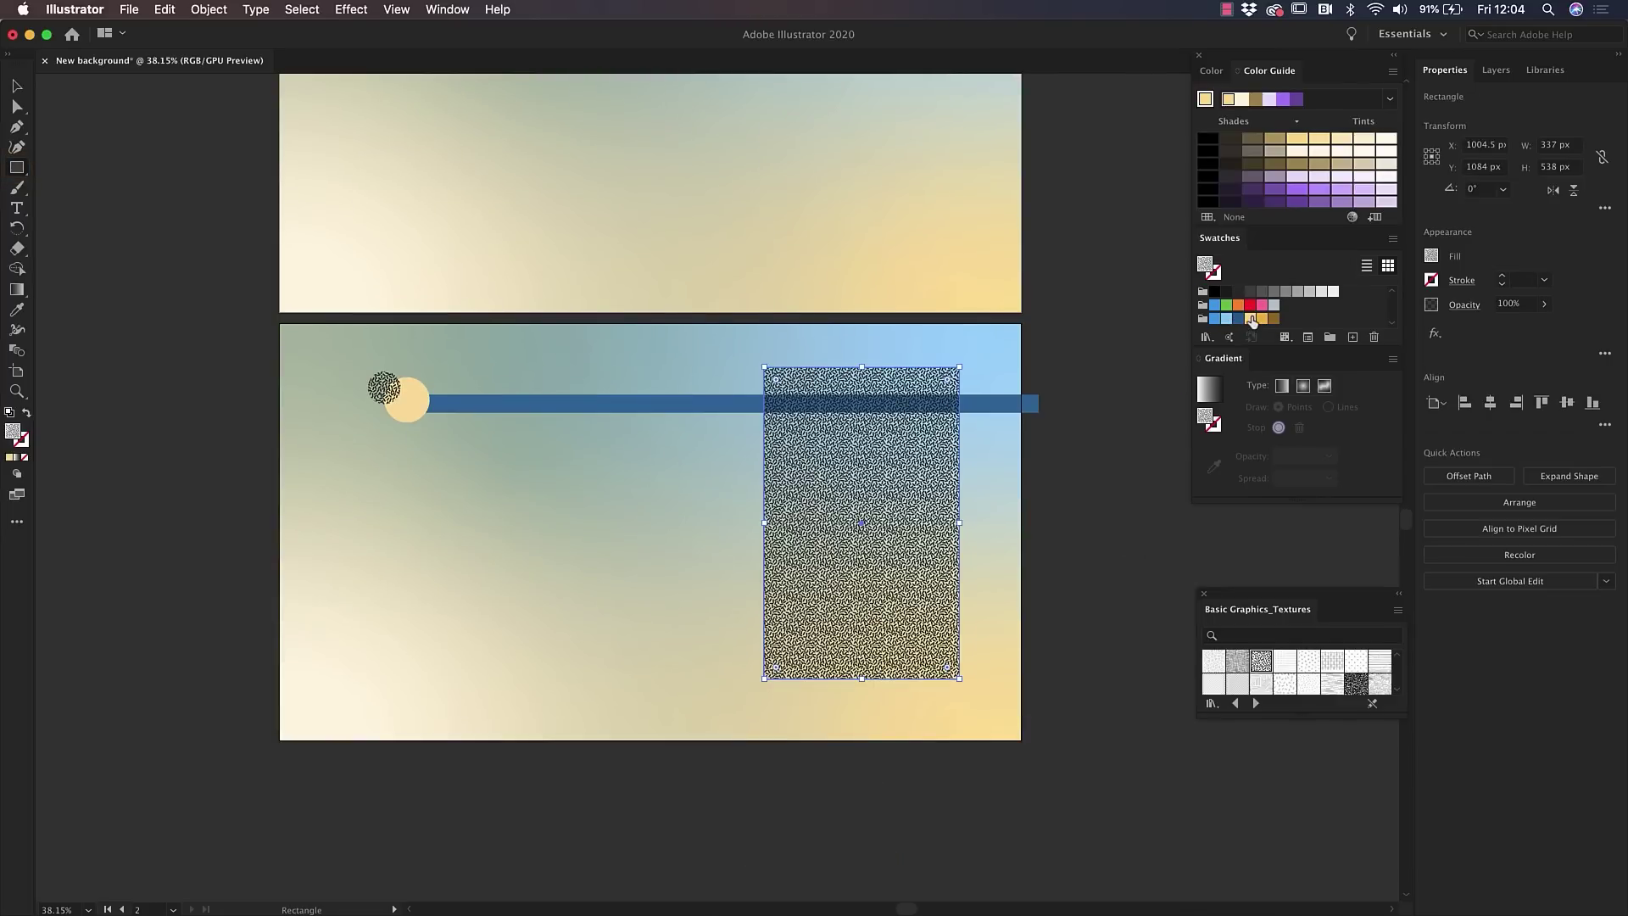
click(1251, 319)
key(v)
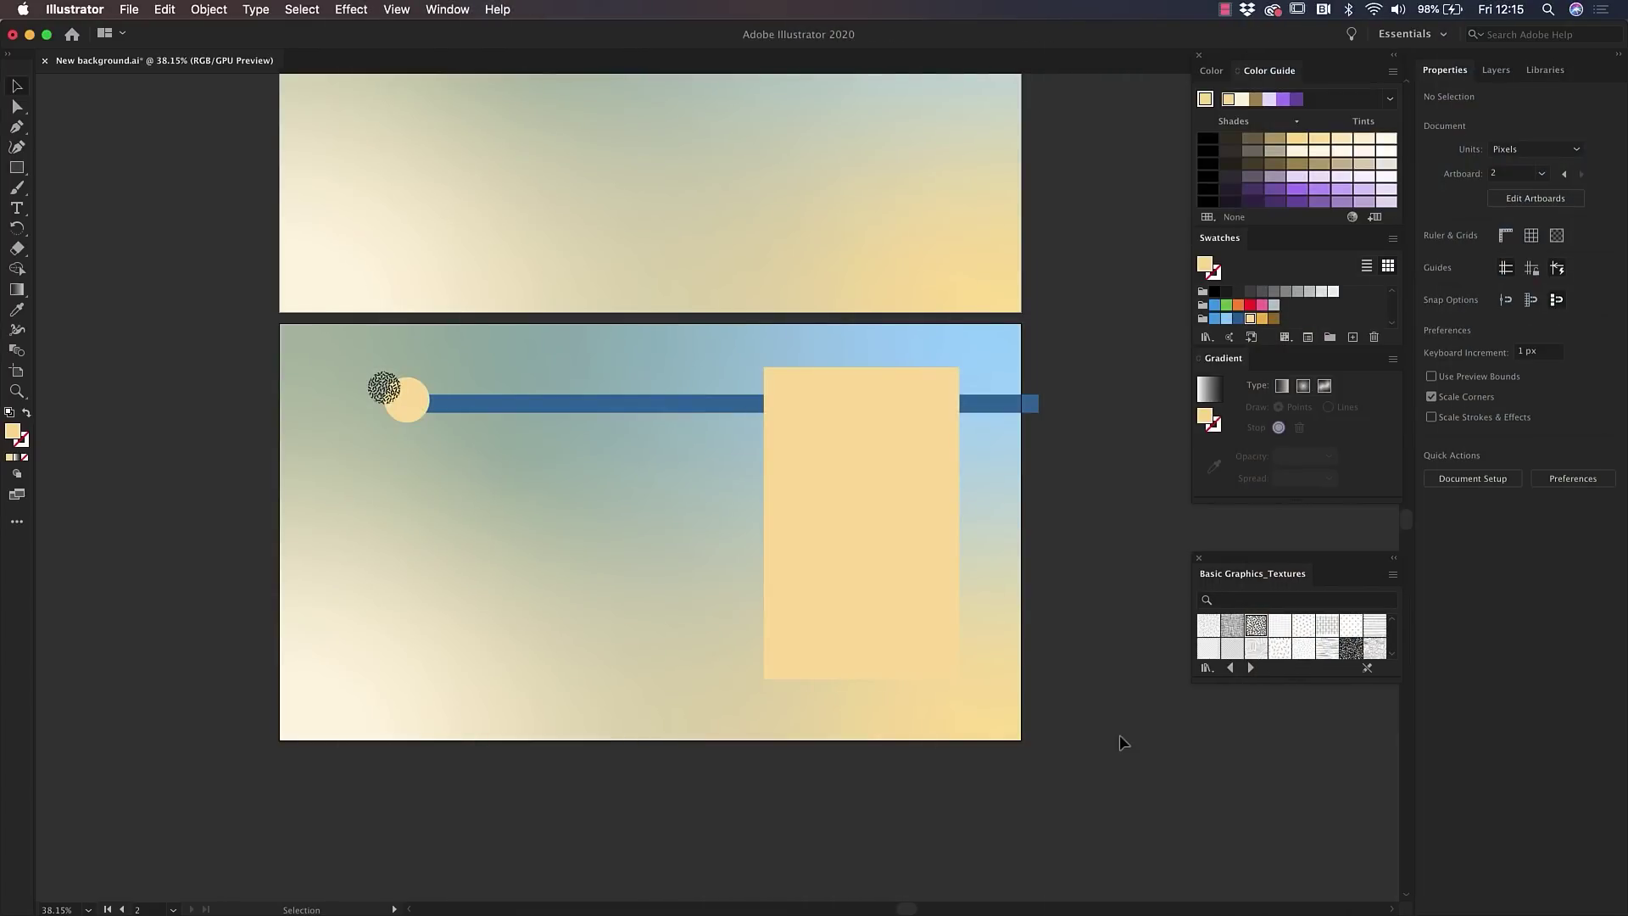
- Export both artboards via Export for Screens as JPG 100 files at 1x to the Desktop
key(super+alt)
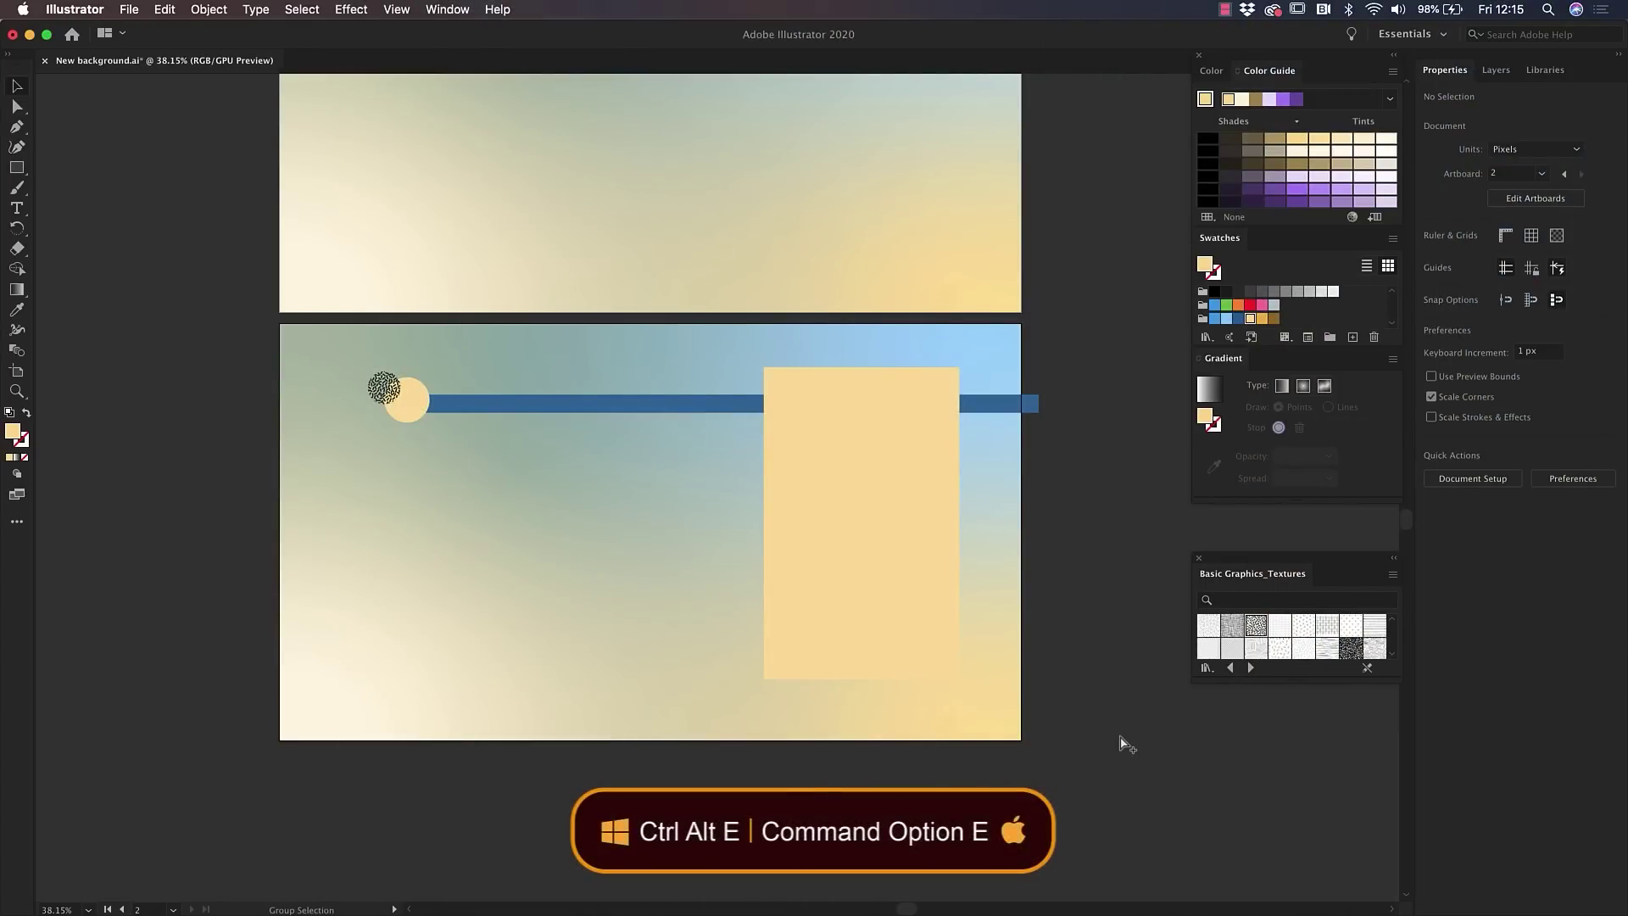
key(super+alt+e)
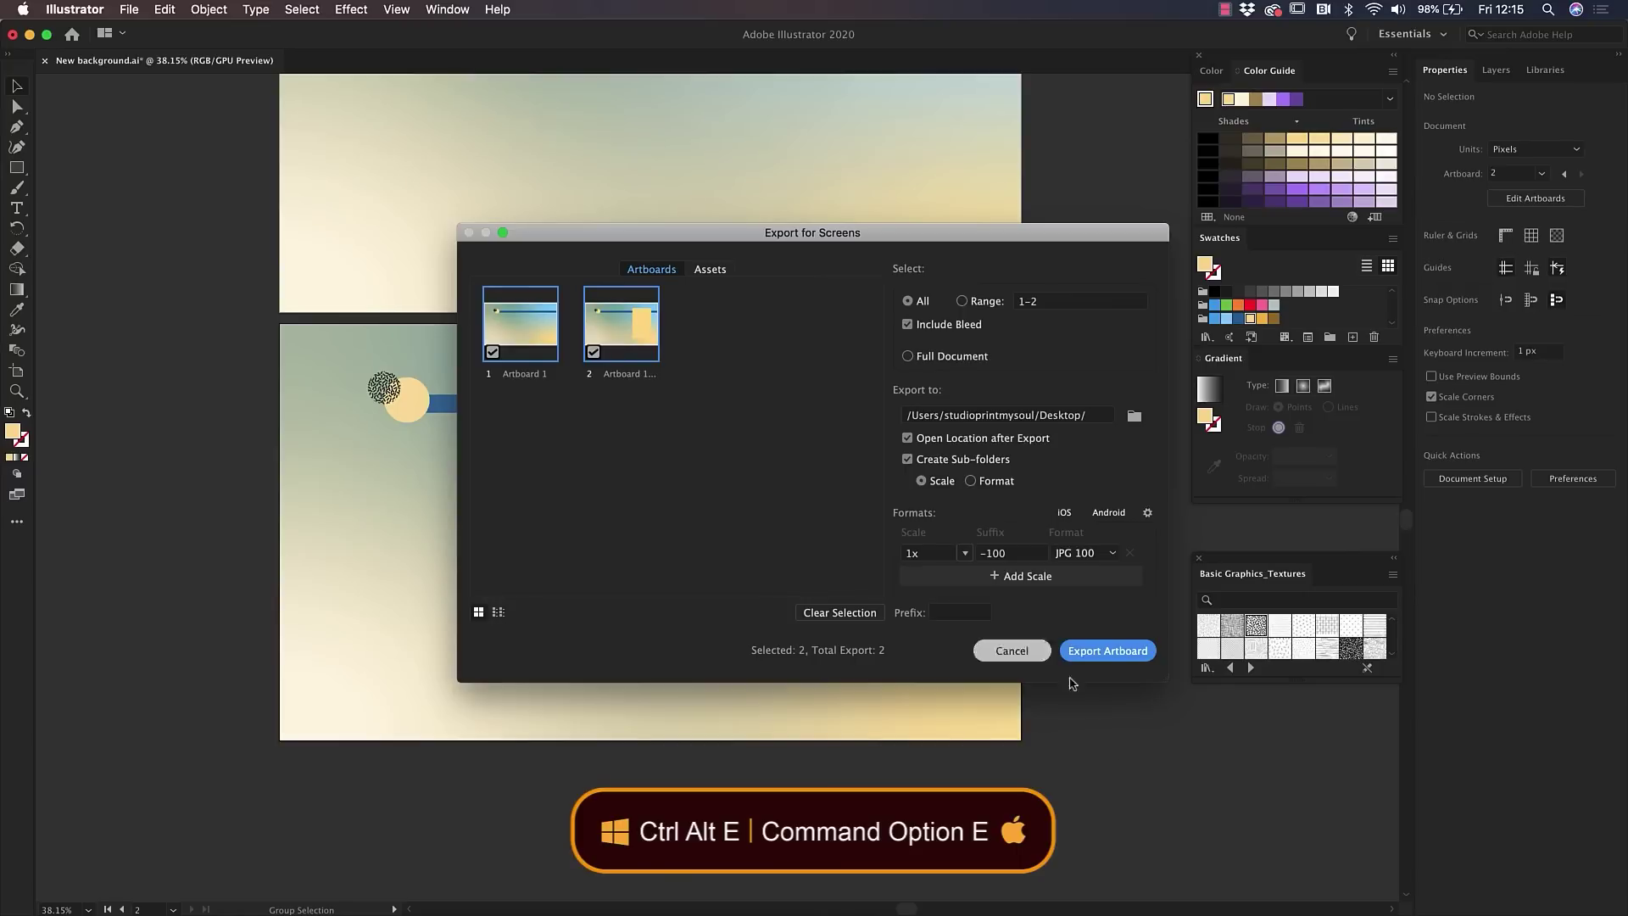
click(634, 363)
click(635, 362)
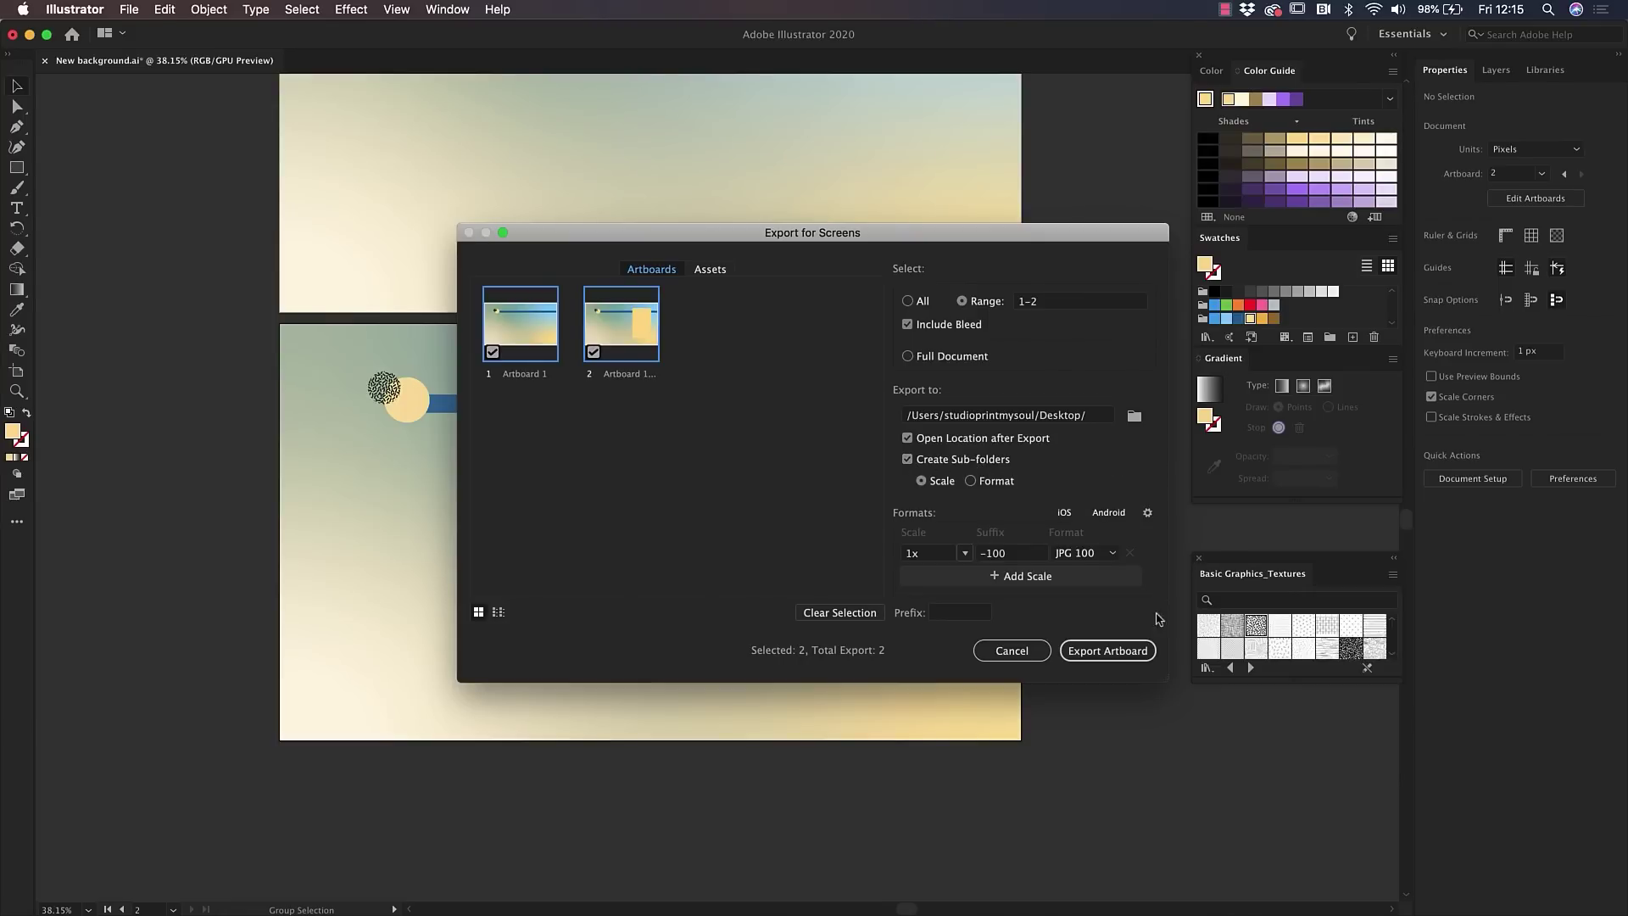
click(1152, 655)
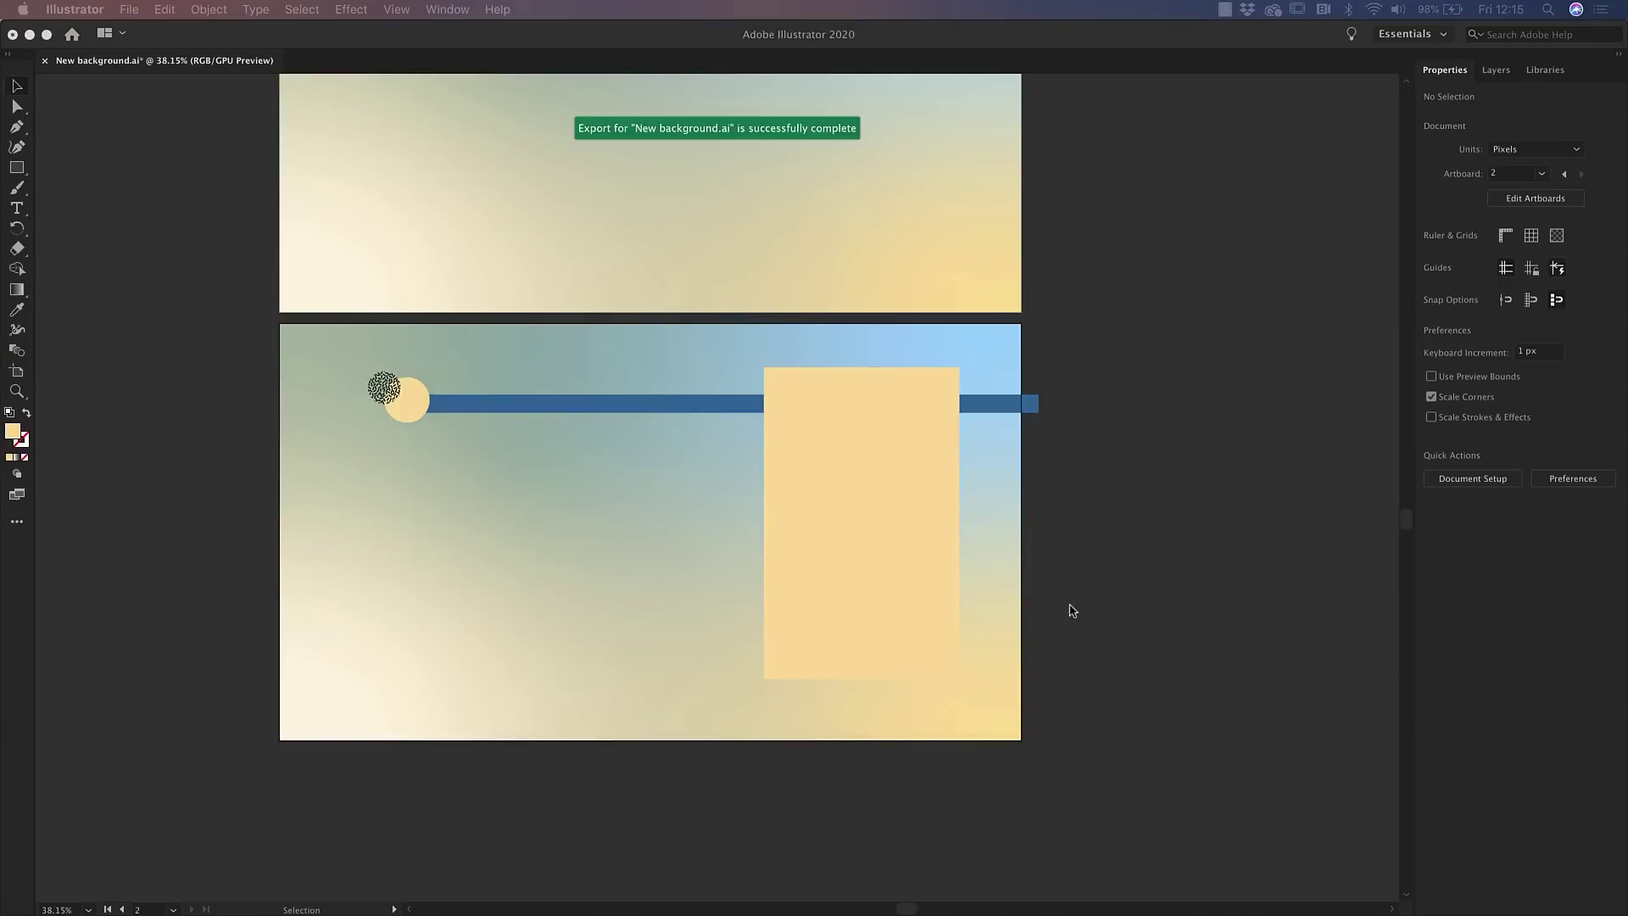
- Save New background.ai and dock the Basic Graphics_Textures panel under the Gradient panel
click(132, 10)
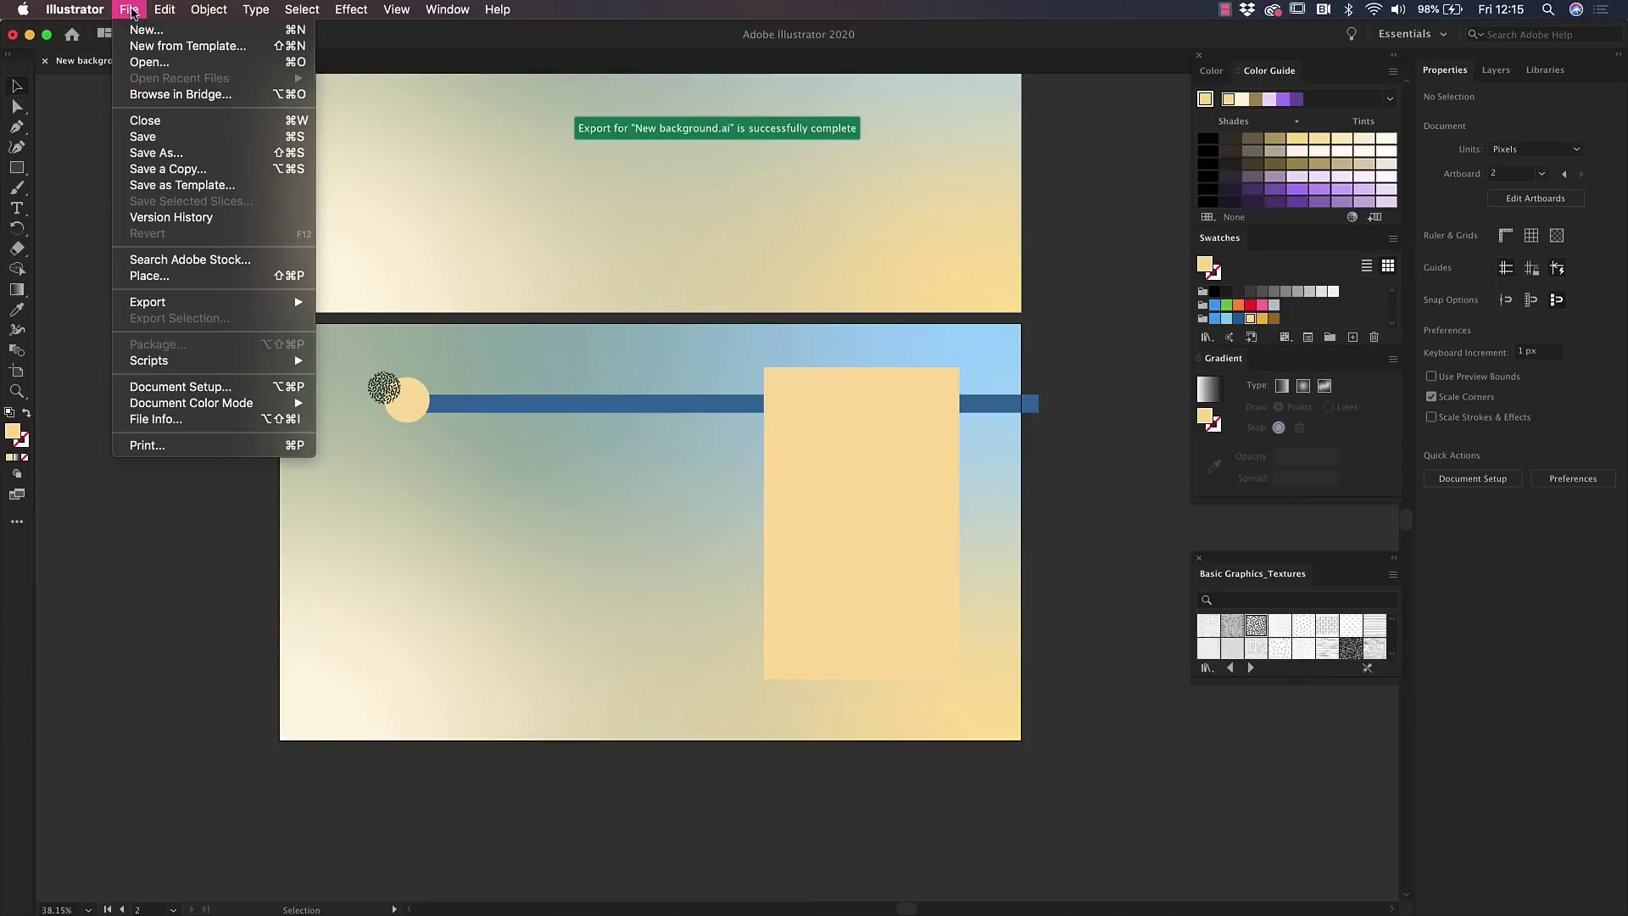
click(166, 141)
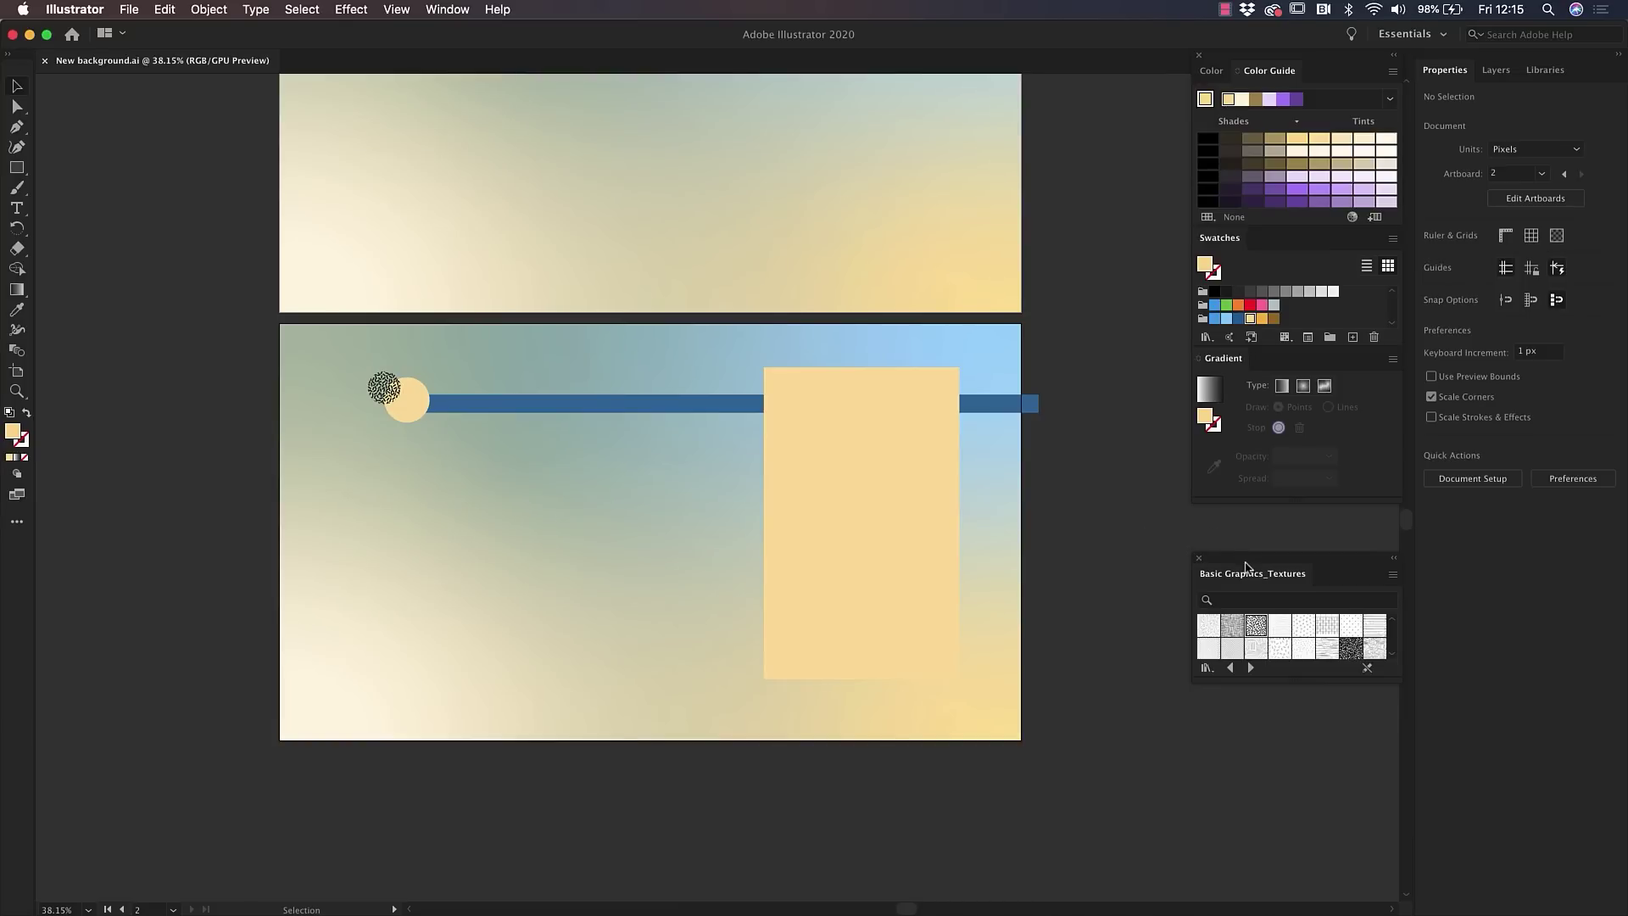
drag(1252, 573, 1254, 525)
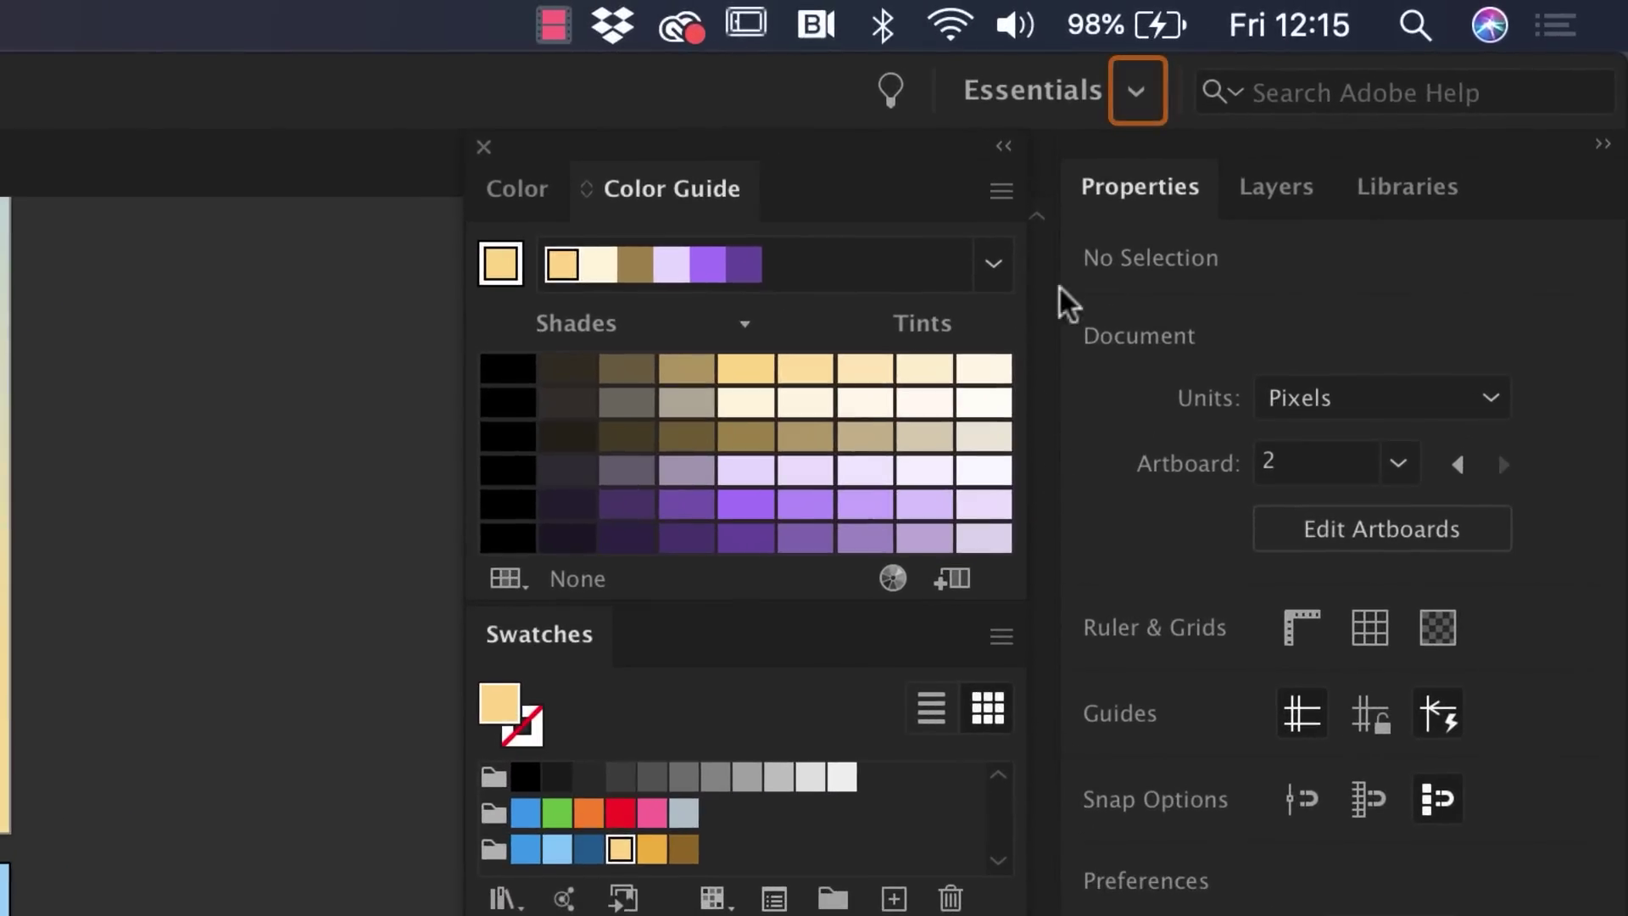
- Save the panel layout as a new workspace named 'Presentation', then choose the Kladi workspace
click(1137, 93)
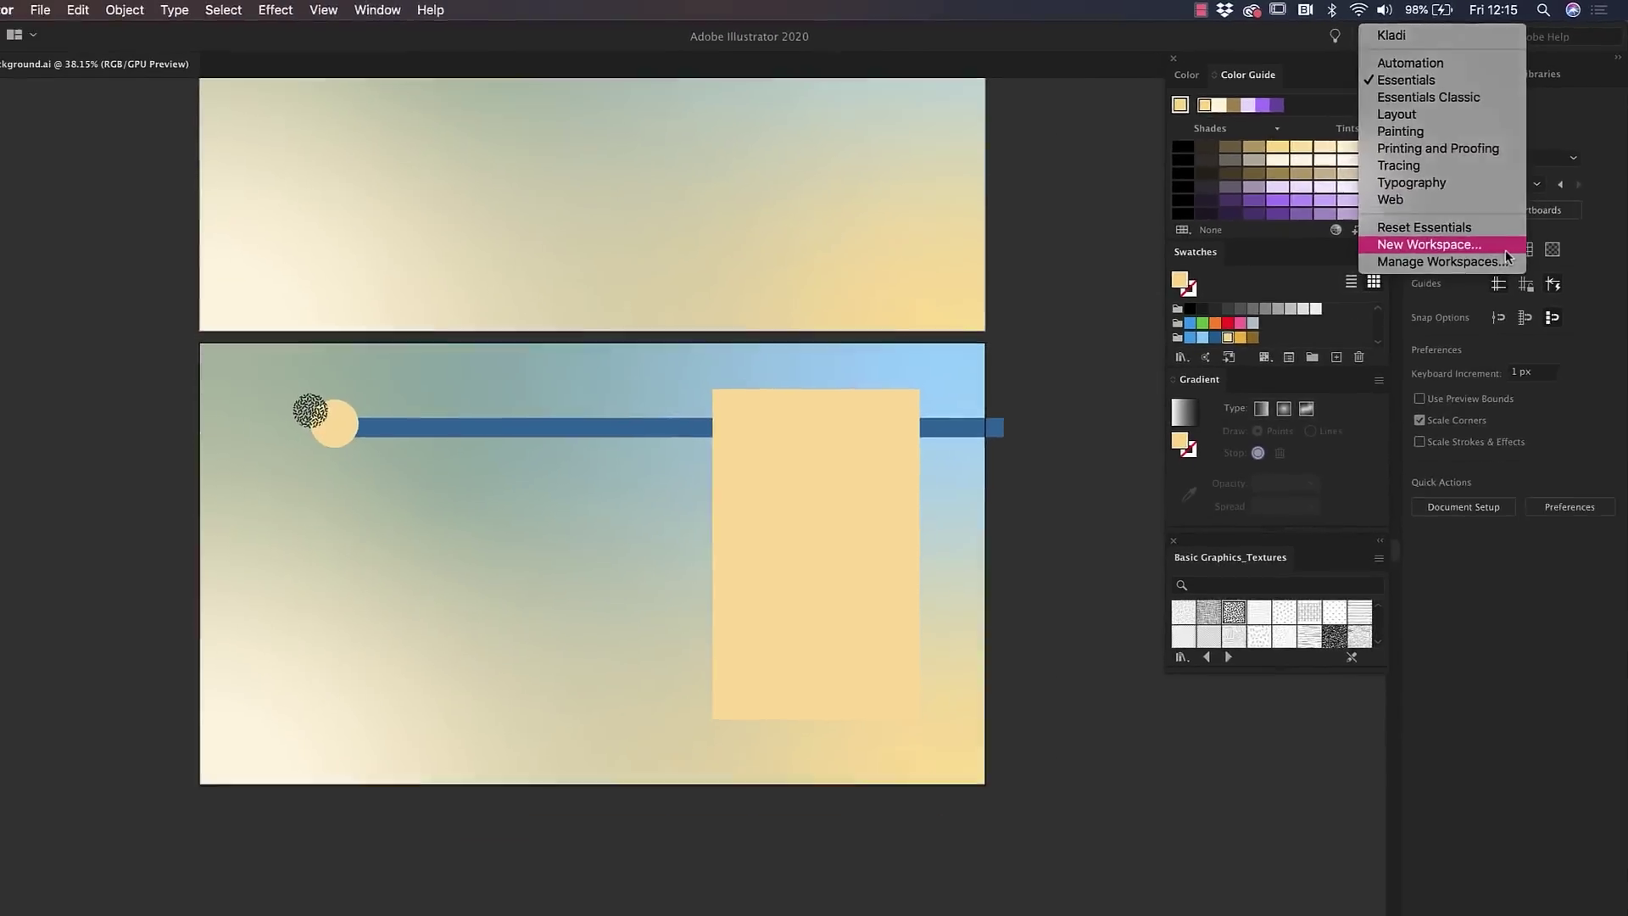
click(1506, 249)
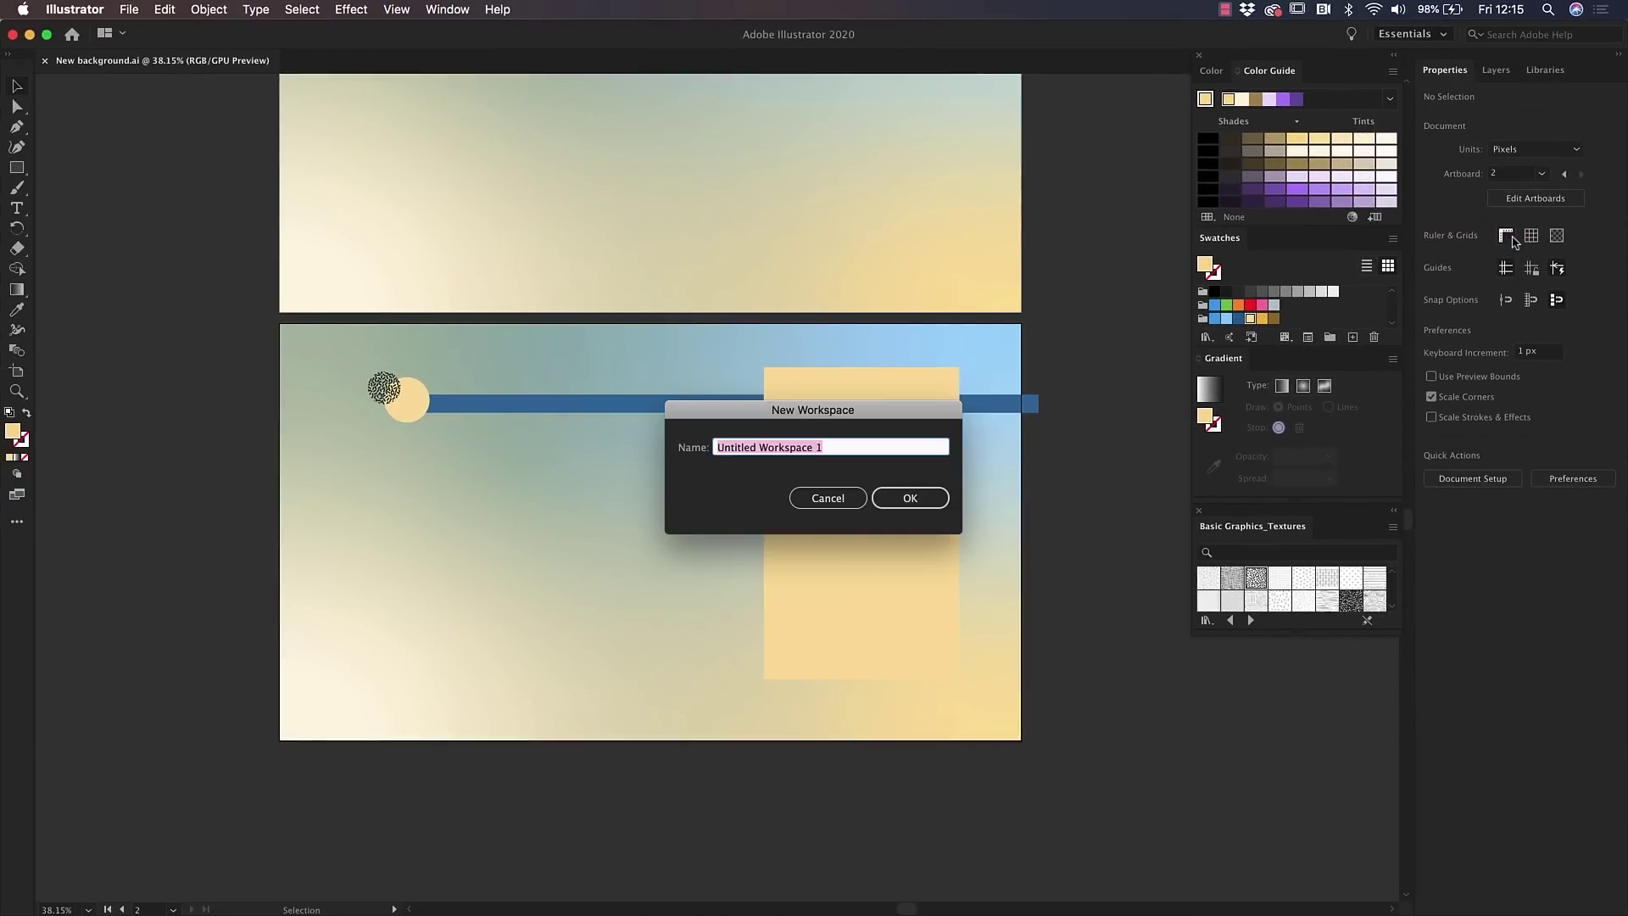
text(Presentation)
click(946, 505)
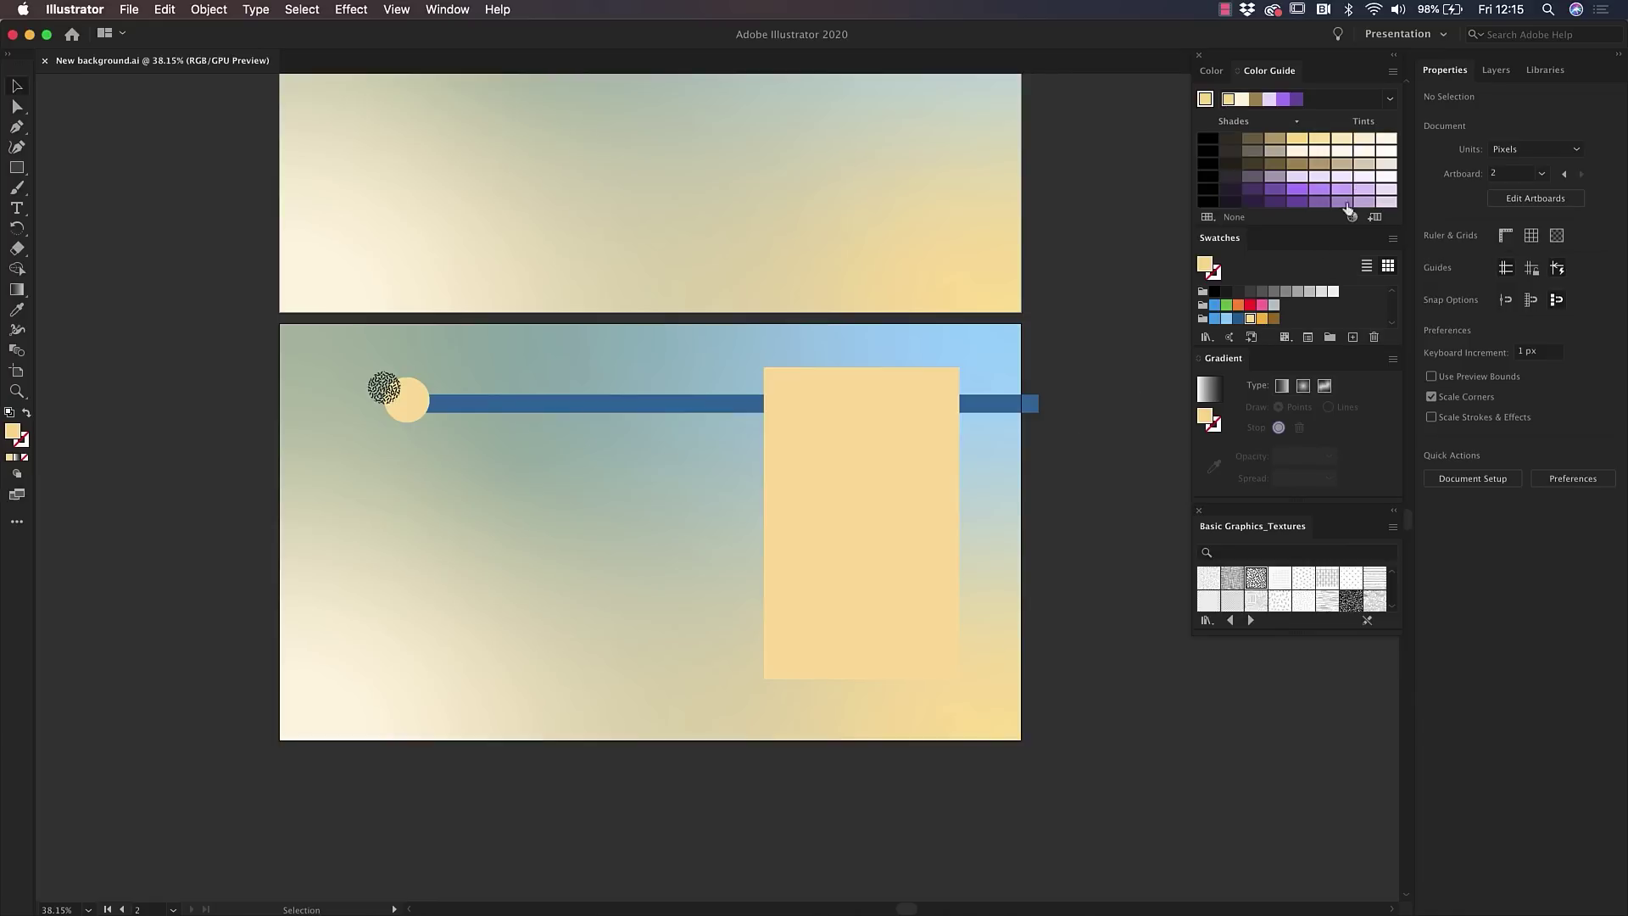
click(1447, 37)
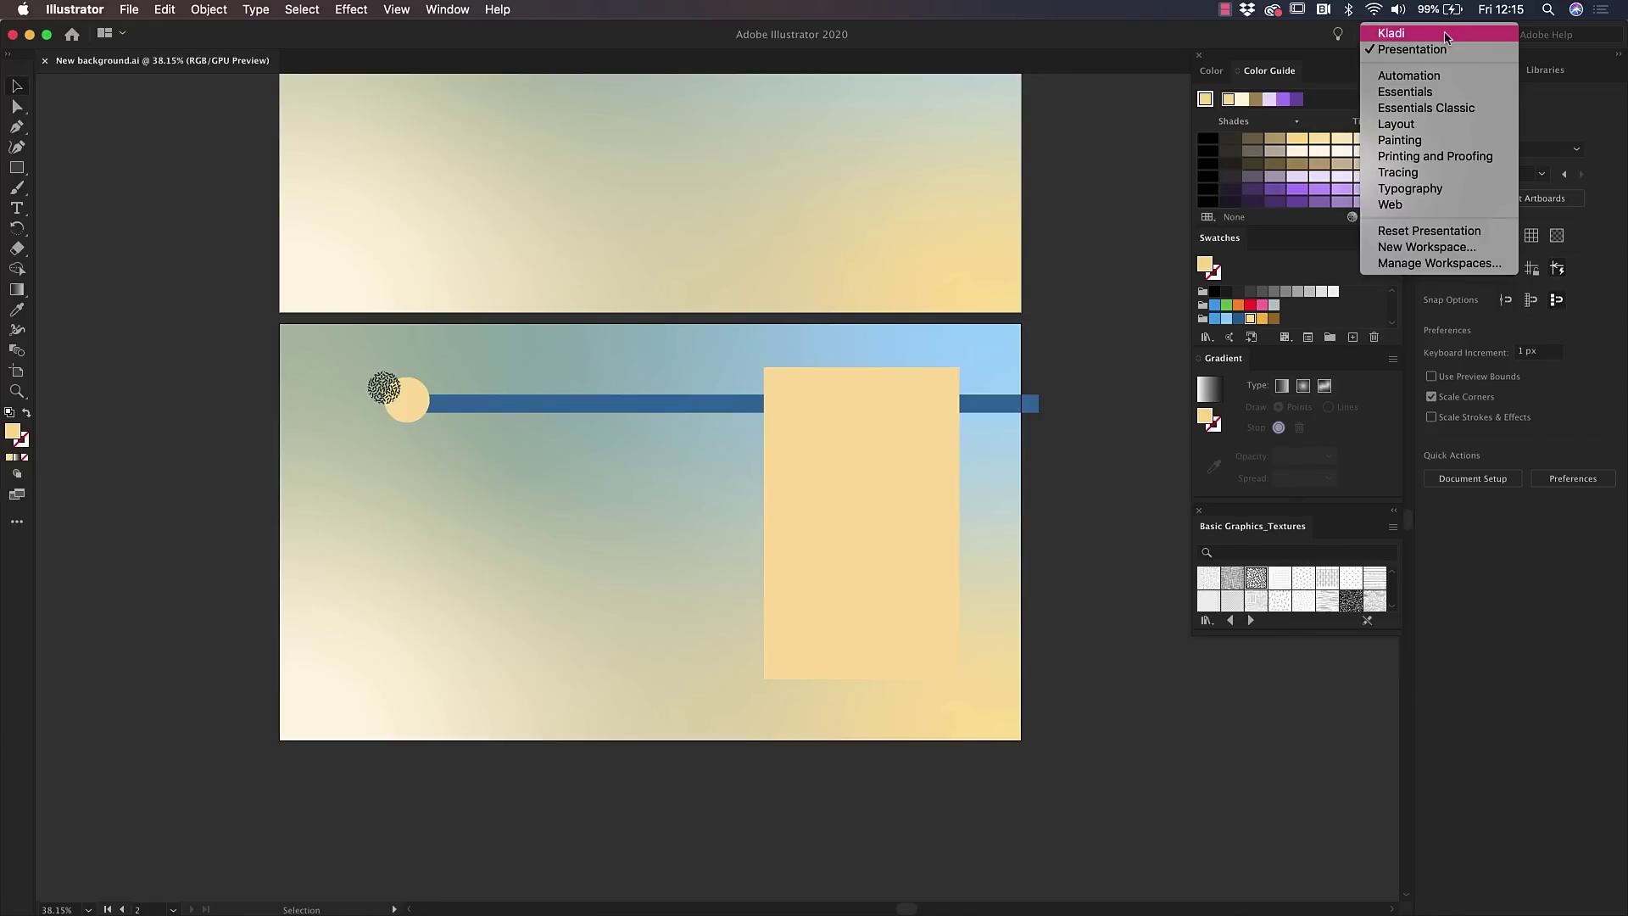
click(1447, 36)
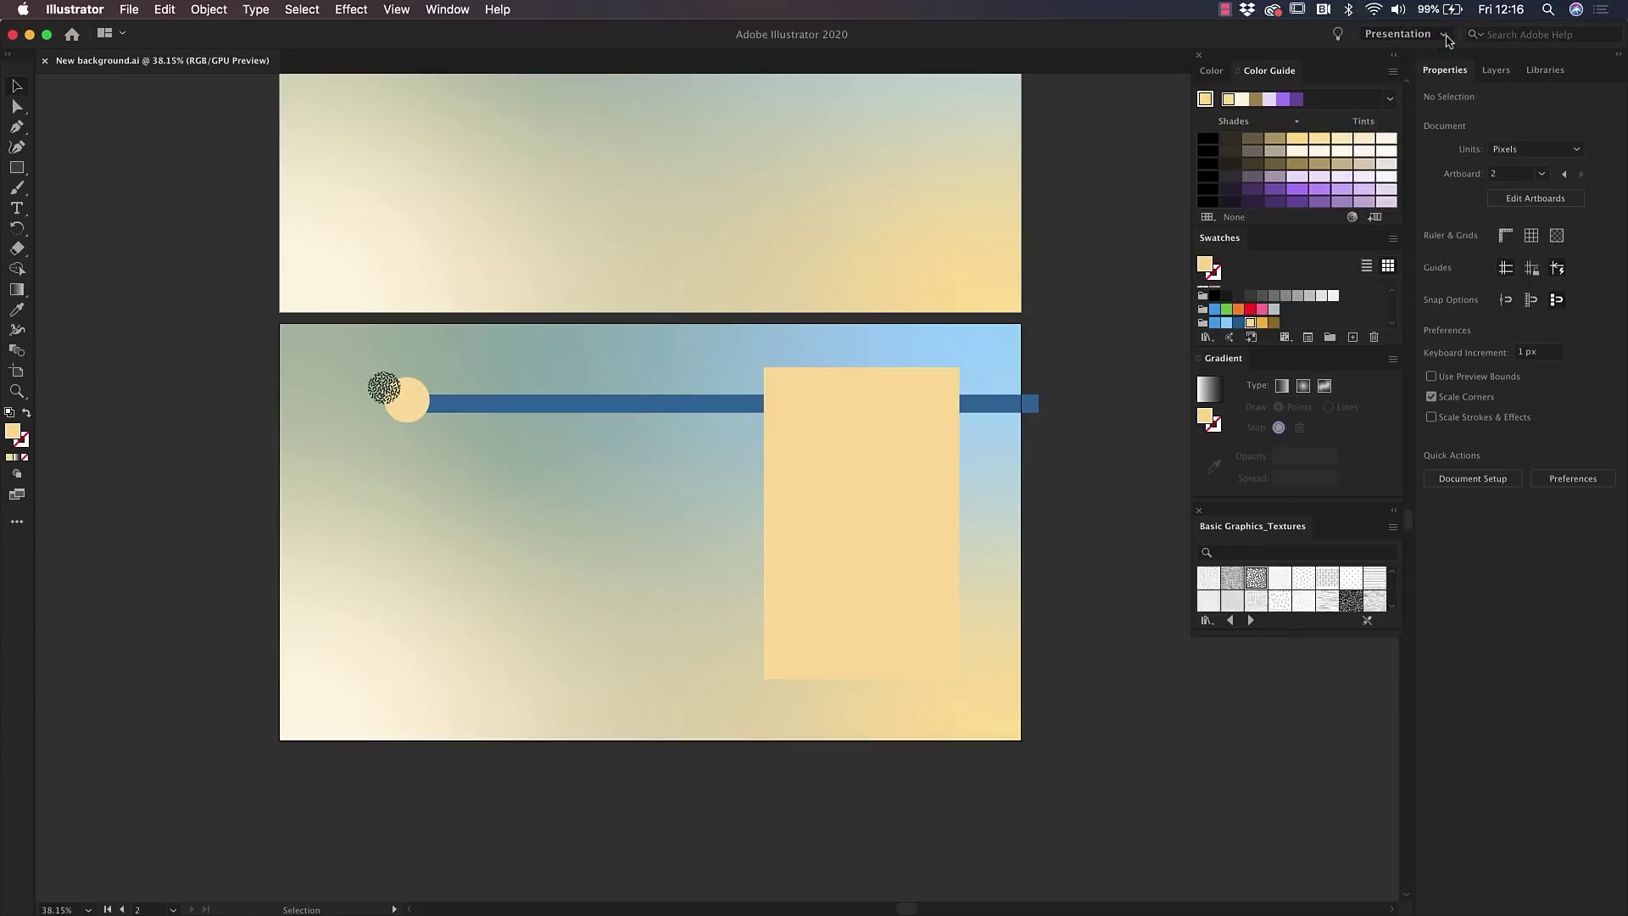